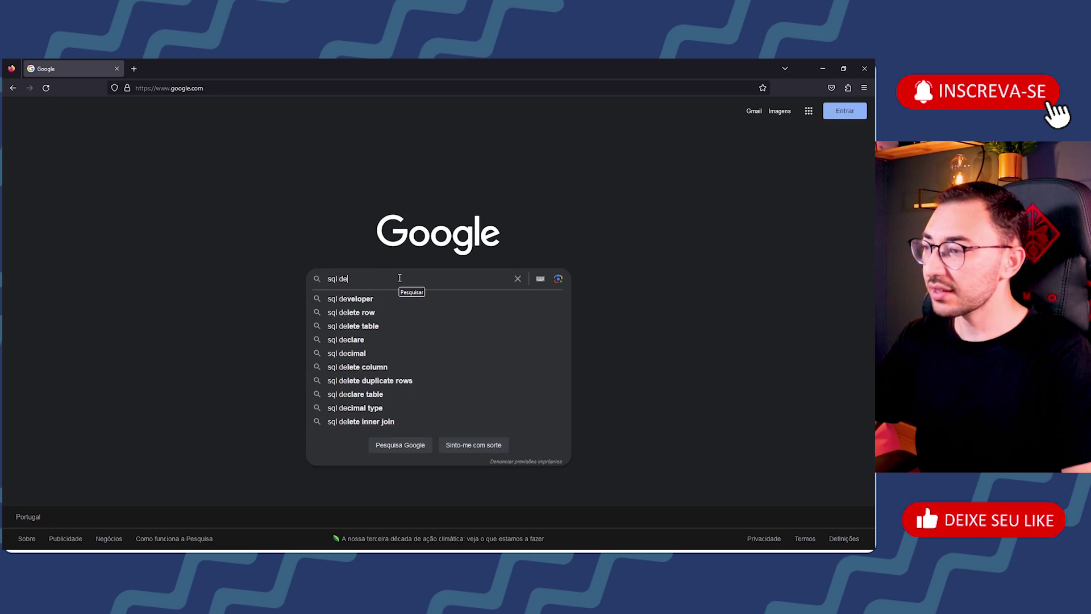
Step: Search Google for 'sql server download'
{"action": "type", "text": "server download"}
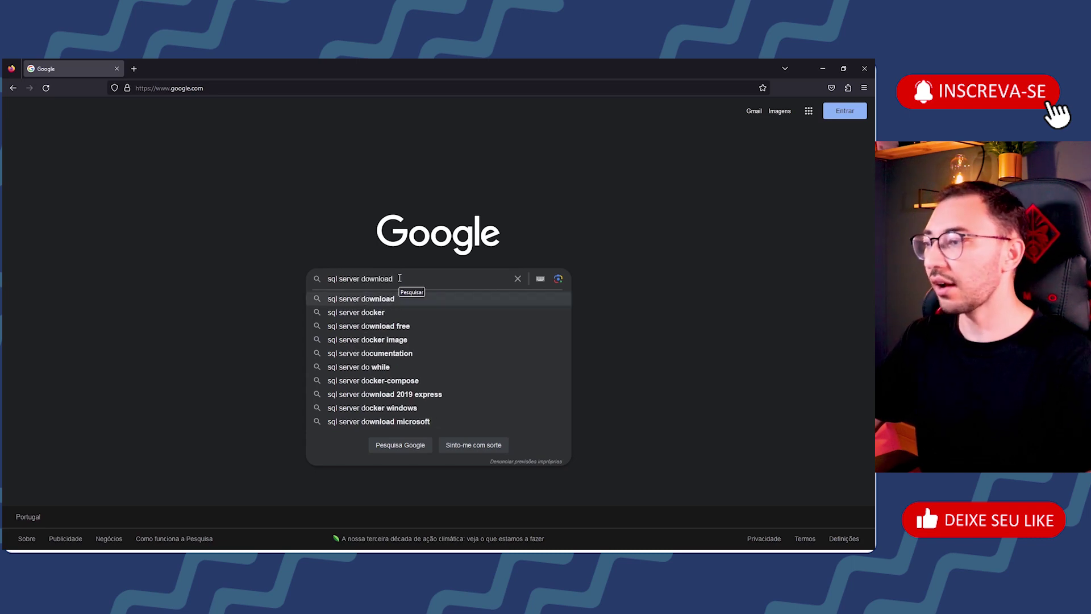
{"action": "key", "text": "Return"}
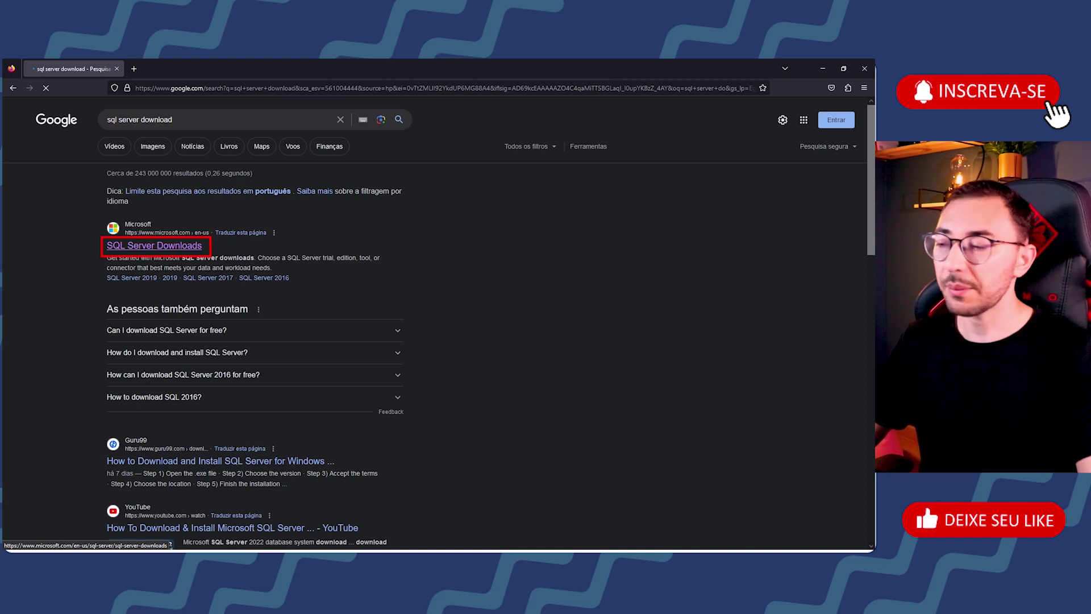
Step: Open Microsoft's SQL Server Downloads result and review its Azure, edge and on-premises options
{"action": "left_click", "coordinate": [137, 248]}
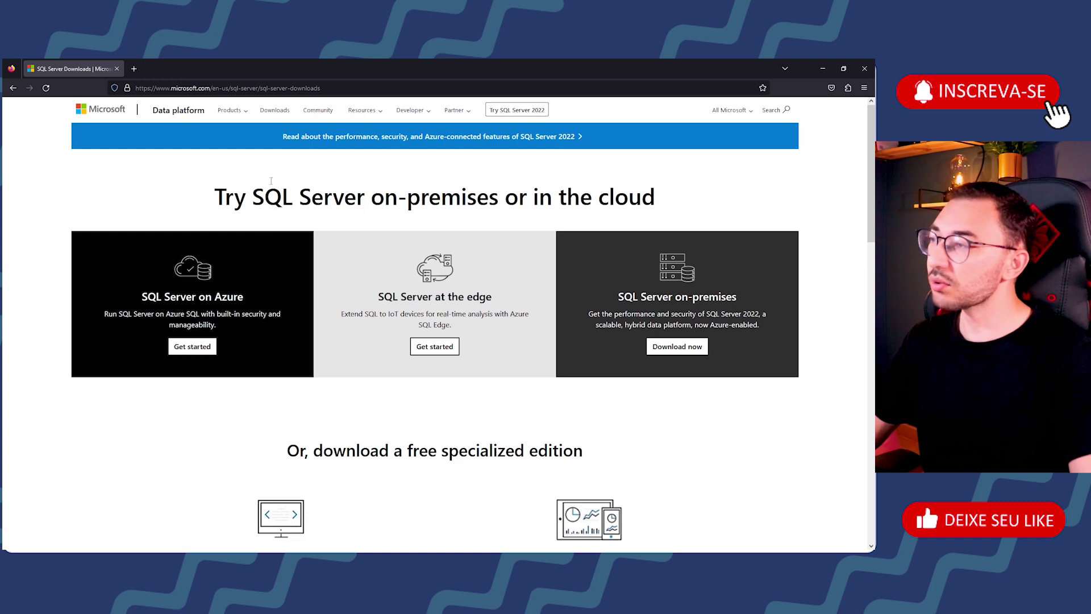
{"action": "scroll", "coordinate": [407, 232], "scroll_direction": "down", "scroll_amount": 1}
{"action": "scroll", "coordinate": [407, 231], "scroll_direction": "up", "scroll_amount": 1}
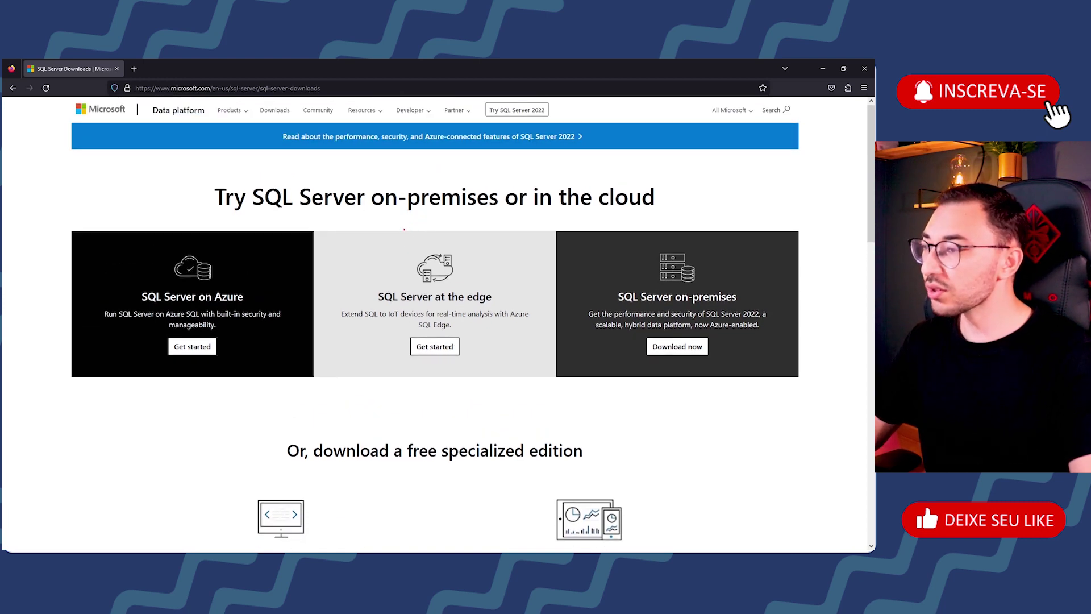
{"action": "mouse_move", "coordinate": [59, 222]}
{"action": "left_mouse_down"}
{"action": "mouse_move", "coordinate": [434, 360]}
{"action": "mouse_move", "coordinate": [755, 406]}
{"action": "mouse_move", "coordinate": [813, 389]}
{"action": "left_mouse_up"}
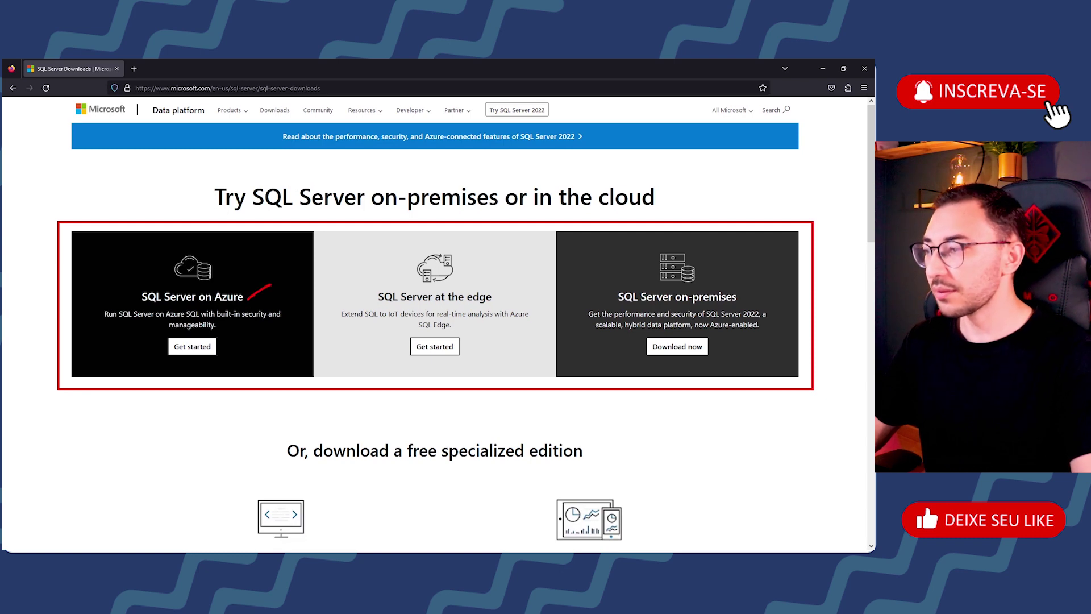
{"action": "left_click_drag", "start_coordinate": [668, 288], "coordinate": [745, 306]}
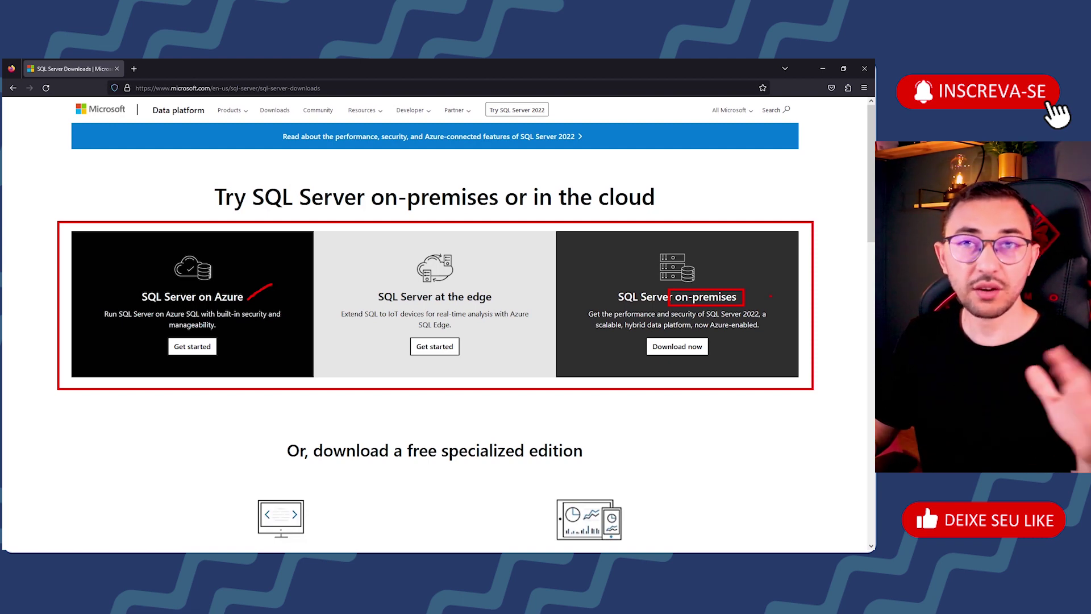
{"action": "key", "text": "Escape"}
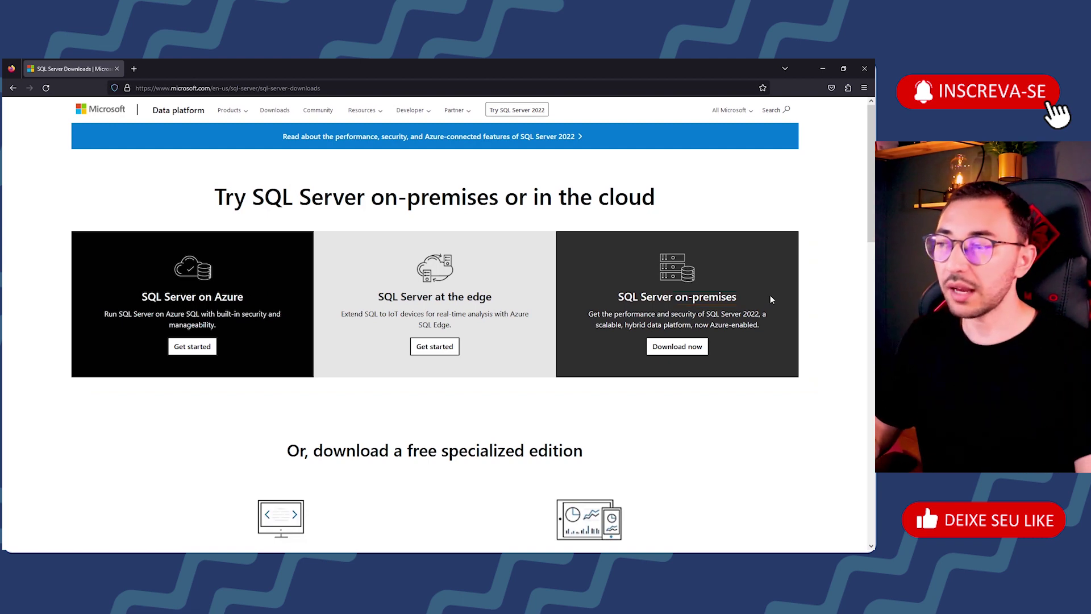
Step: Scroll to the free specialized editions showing Developer and Express
{"action": "scroll", "coordinate": [632, 302], "scroll_direction": "down", "scroll_amount": 4}
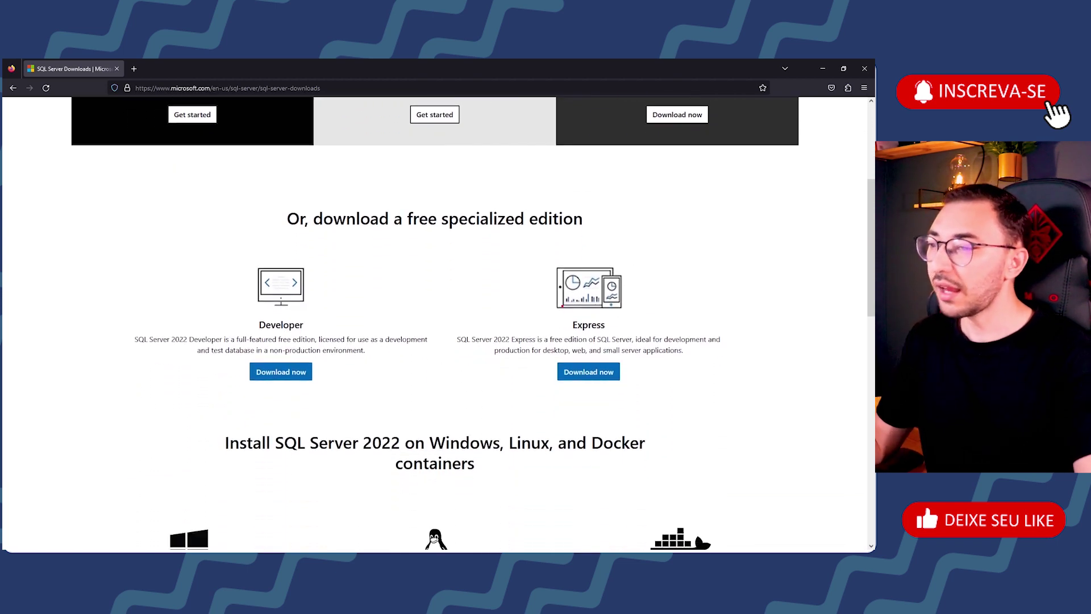
{"action": "left_click_drag", "start_coordinate": [548, 315], "coordinate": [628, 335]}
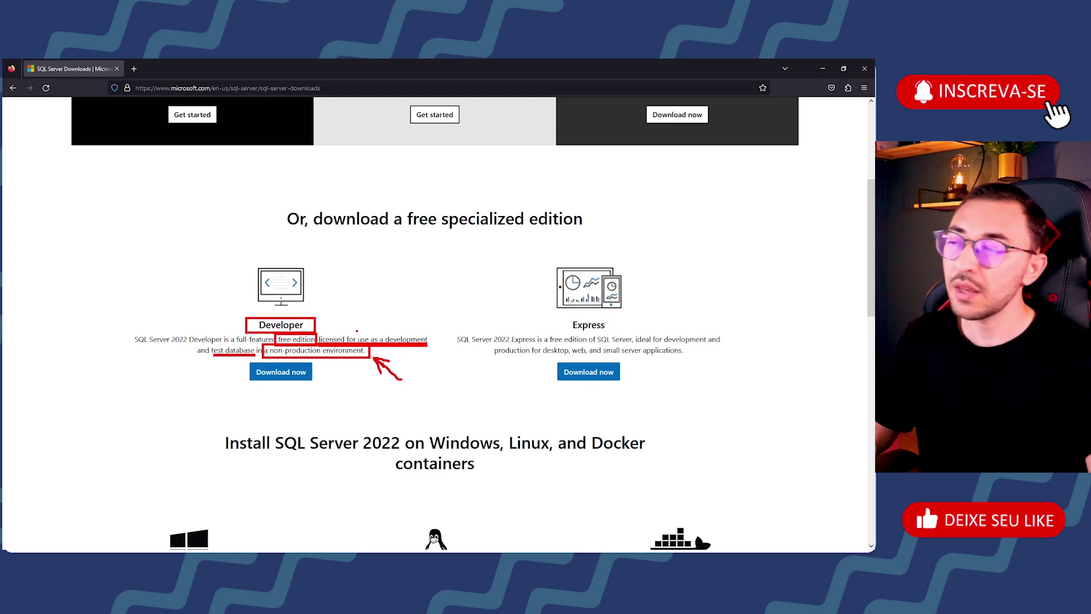
Step: Download the Developer installer SQL2022-SSEI-Dev.exe and show it in its folder
{"action": "double_click", "coordinate": [269, 375]}
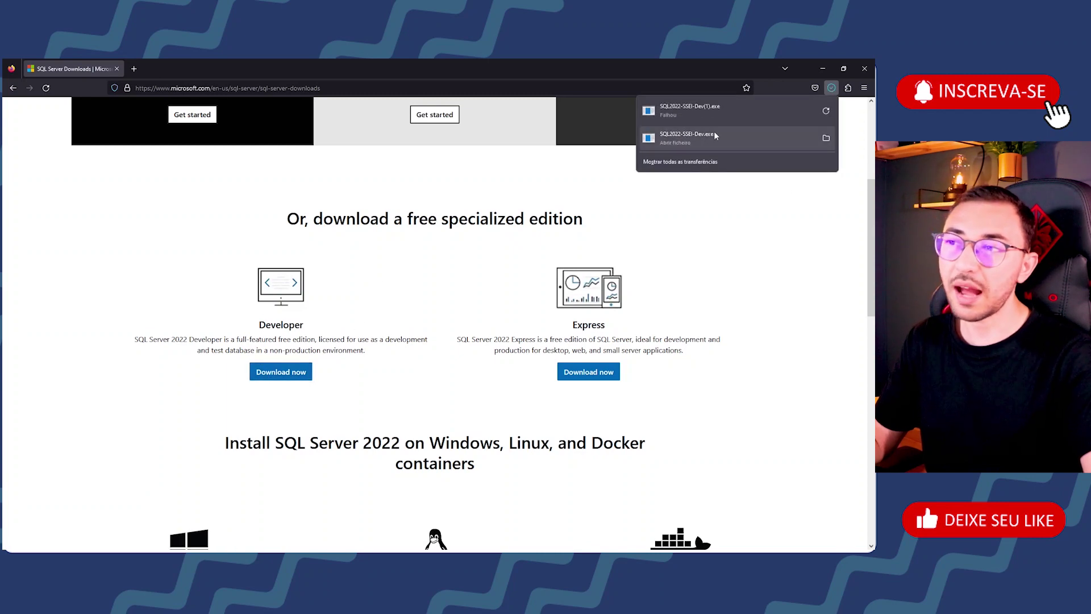
{"action": "left_click", "coordinate": [827, 138]}
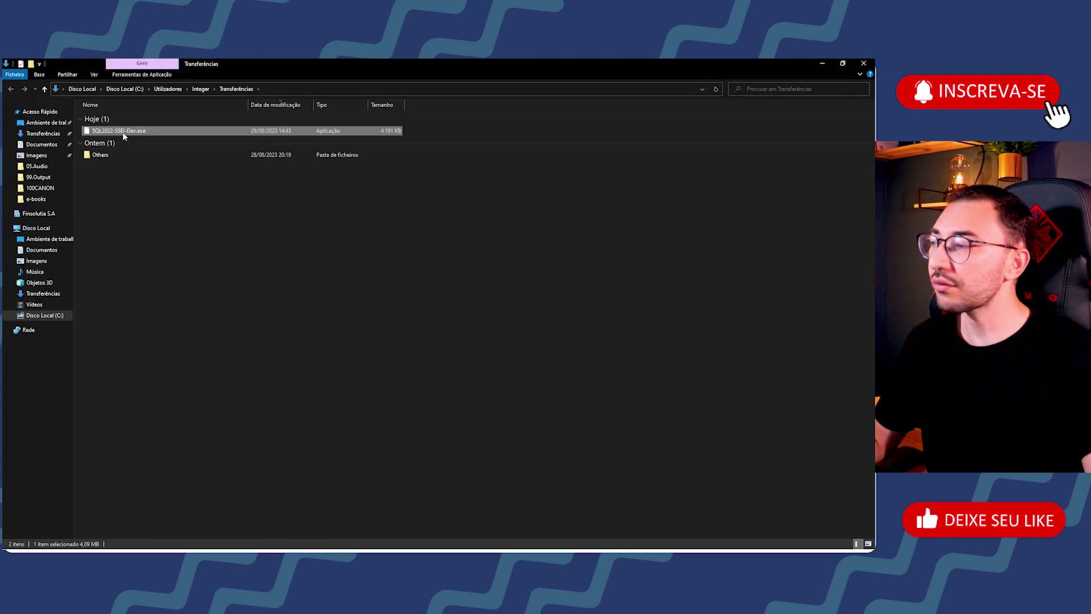
Step: Refresh the Transferências folder and run SQL2022-SSEI-Dev.exe
{"action": "left_click", "coordinate": [715, 89]}
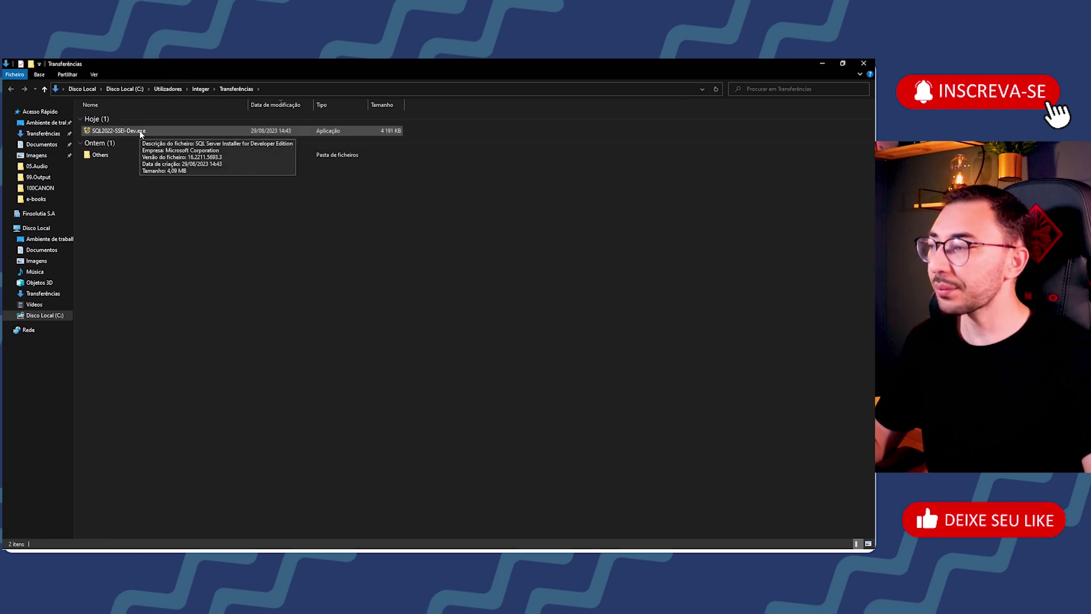
{"action": "double_click", "coordinate": [141, 132]}
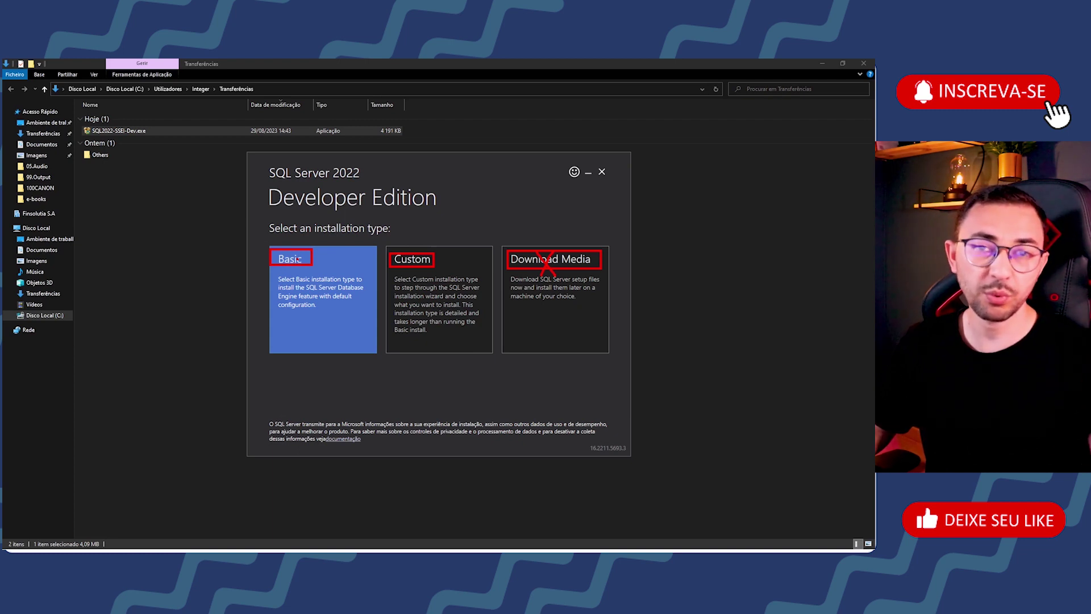
Step: Pick the Custom installation type in the Developer Edition installer
{"action": "left_click_drag", "start_coordinate": [282, 250], "coordinate": [300, 266]}
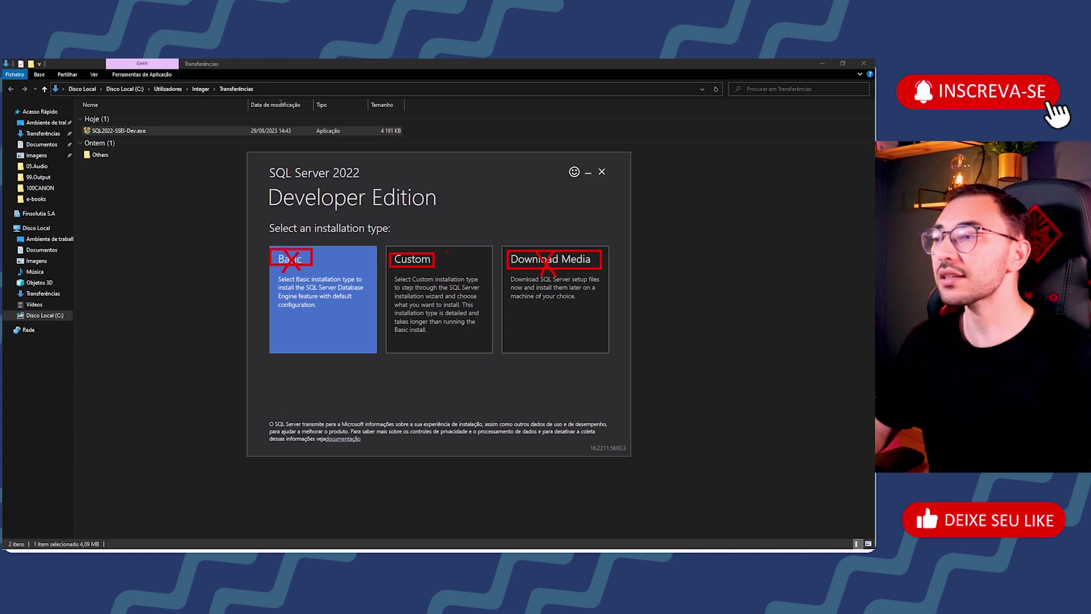
{"action": "left_click_drag", "start_coordinate": [432, 226], "coordinate": [458, 218]}
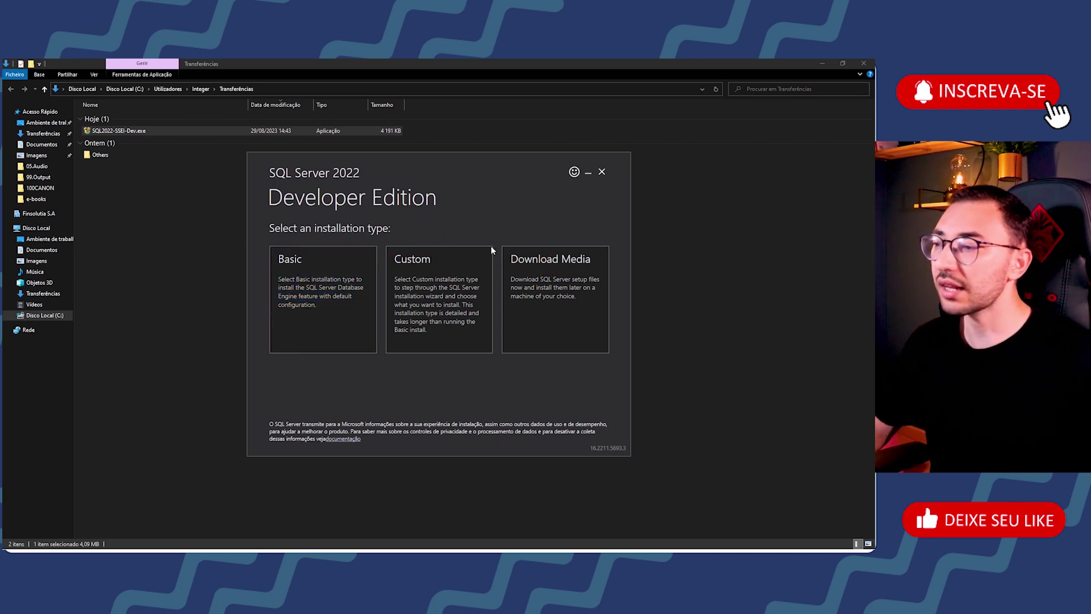
{"action": "left_click", "coordinate": [439, 265]}
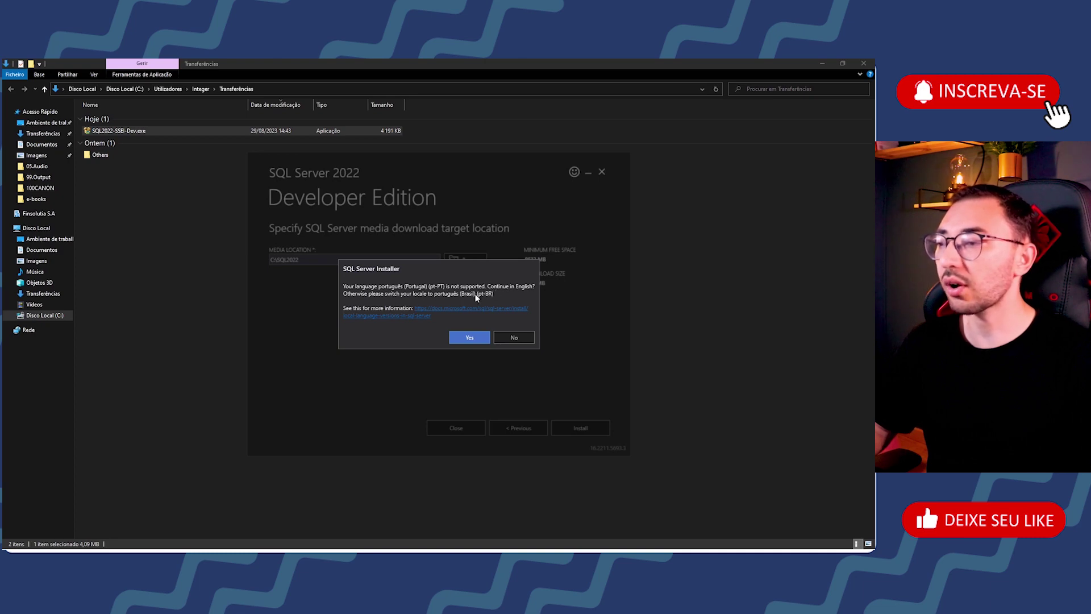
Step: Continue in English and download the install package to C:\SQL2022
{"action": "left_click", "coordinate": [469, 339]}
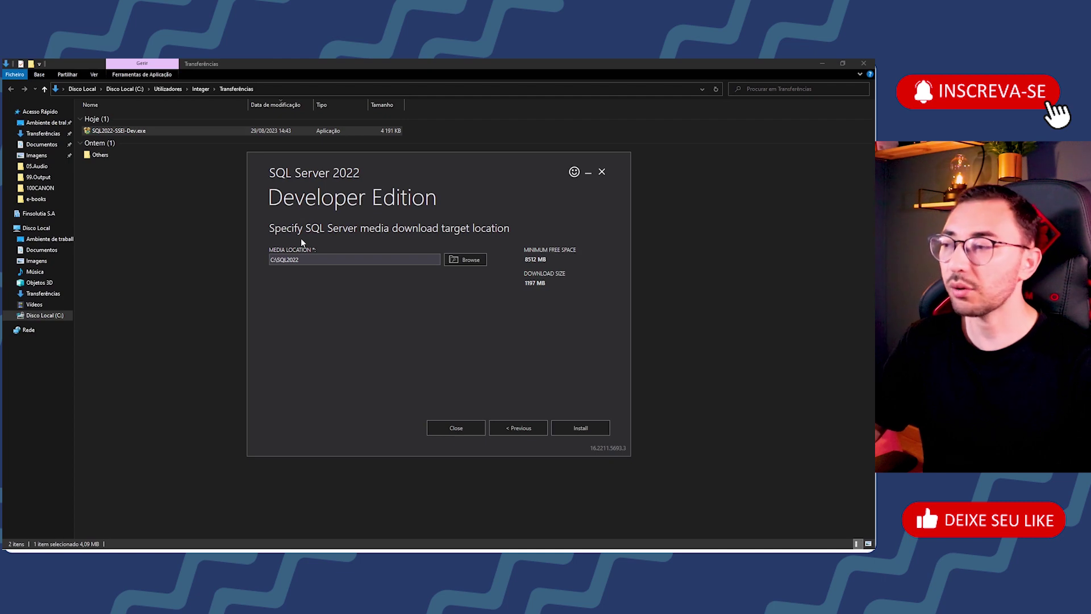
{"action": "left_click_drag", "start_coordinate": [319, 259], "coordinate": [237, 256]}
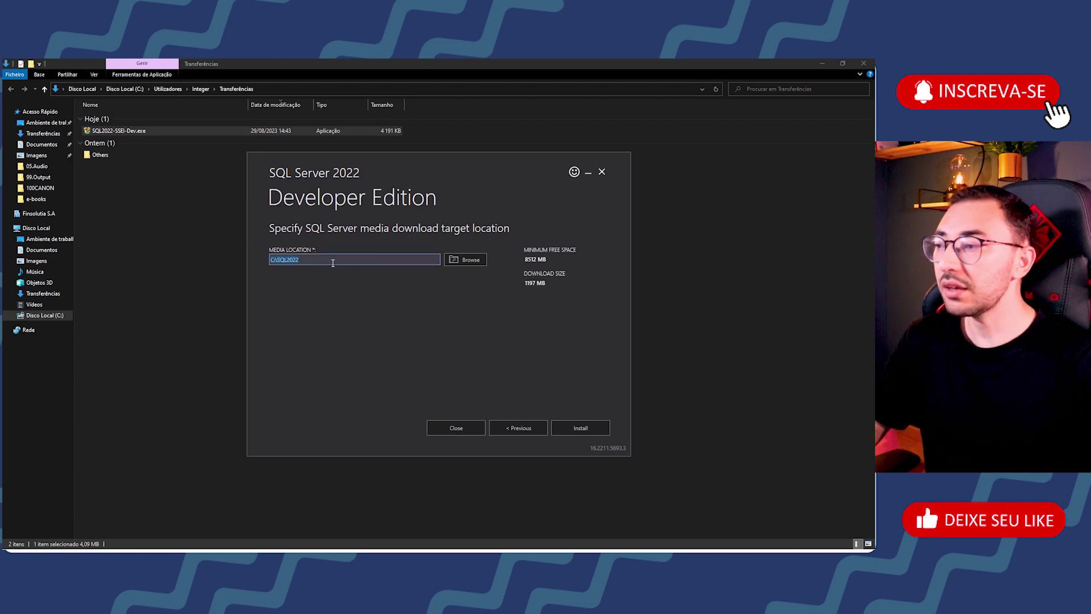
{"action": "left_click", "coordinate": [300, 261]}
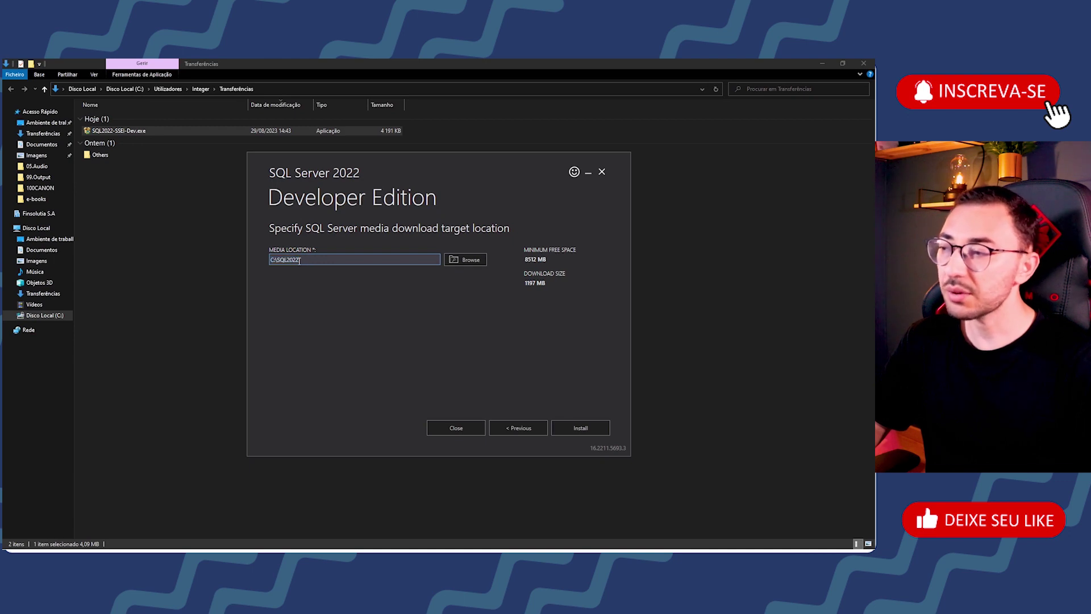
{"action": "left_click", "coordinate": [577, 430]}
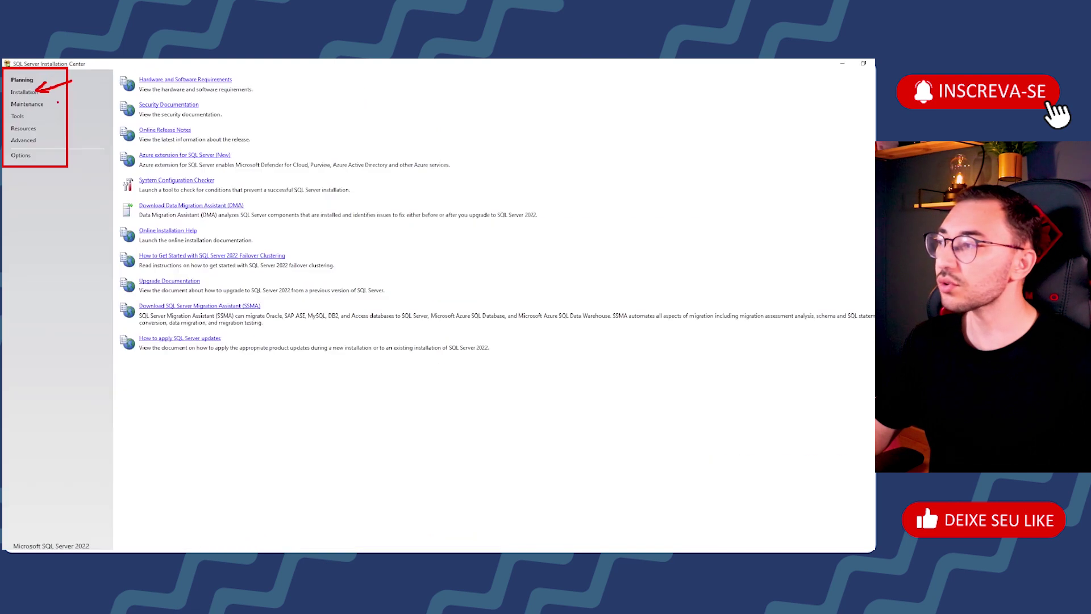
Step: Show the Installation page listing standalone installation and Management Tools options
{"action": "left_click", "coordinate": [29, 92]}
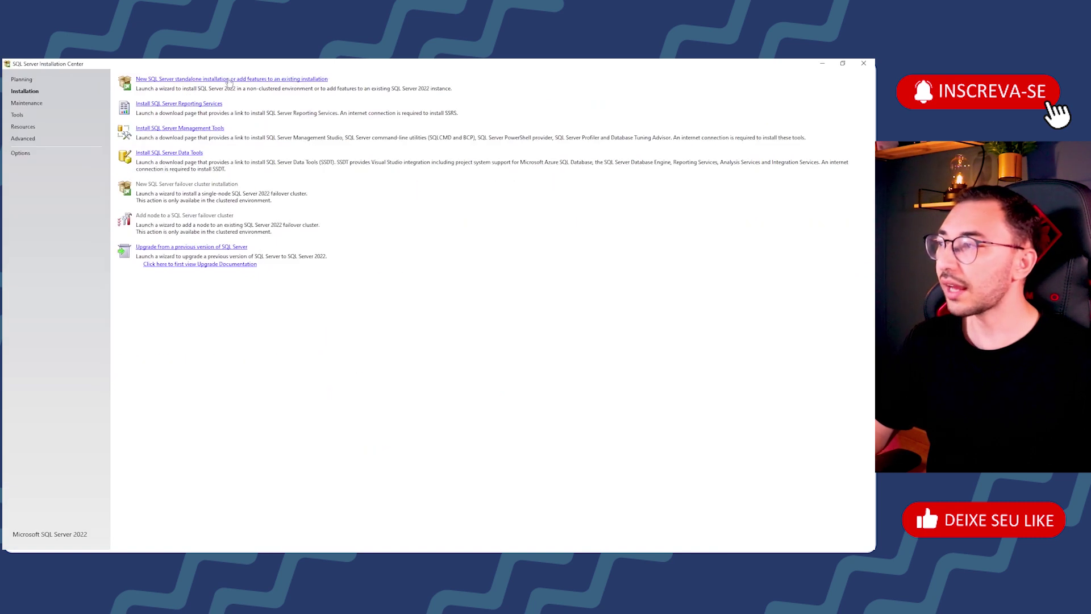
Step: Start a new SQL Server standalone installation or add features to an existing one
{"action": "left_click", "coordinate": [229, 80]}
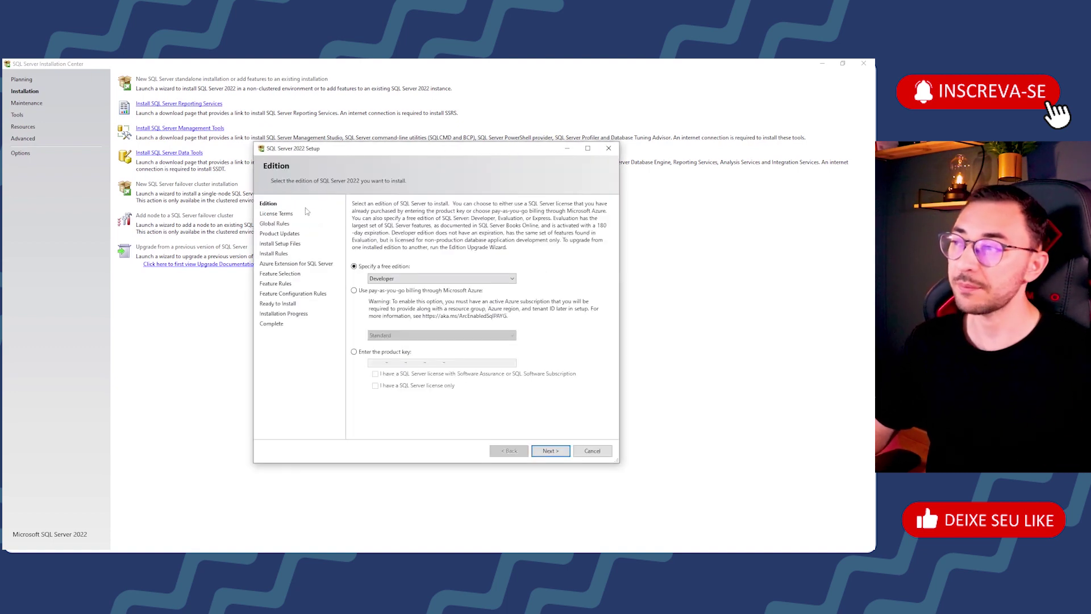
Step: Maximize the setup wizard, keep the Developer free edition, and advance to License Terms
{"action": "left_click", "coordinate": [587, 148]}
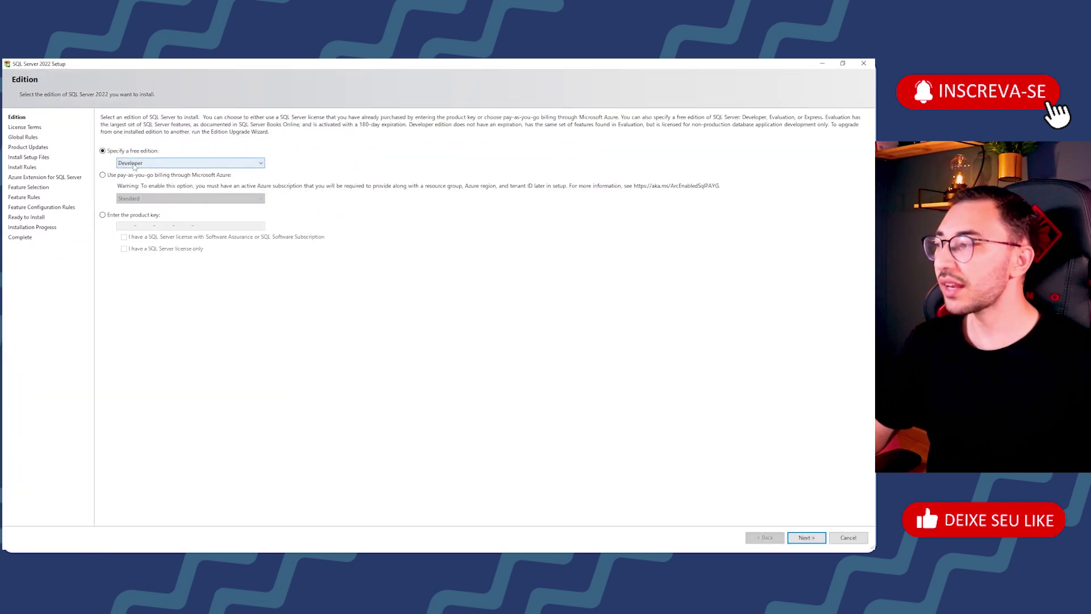
{"action": "left_click", "coordinate": [187, 163]}
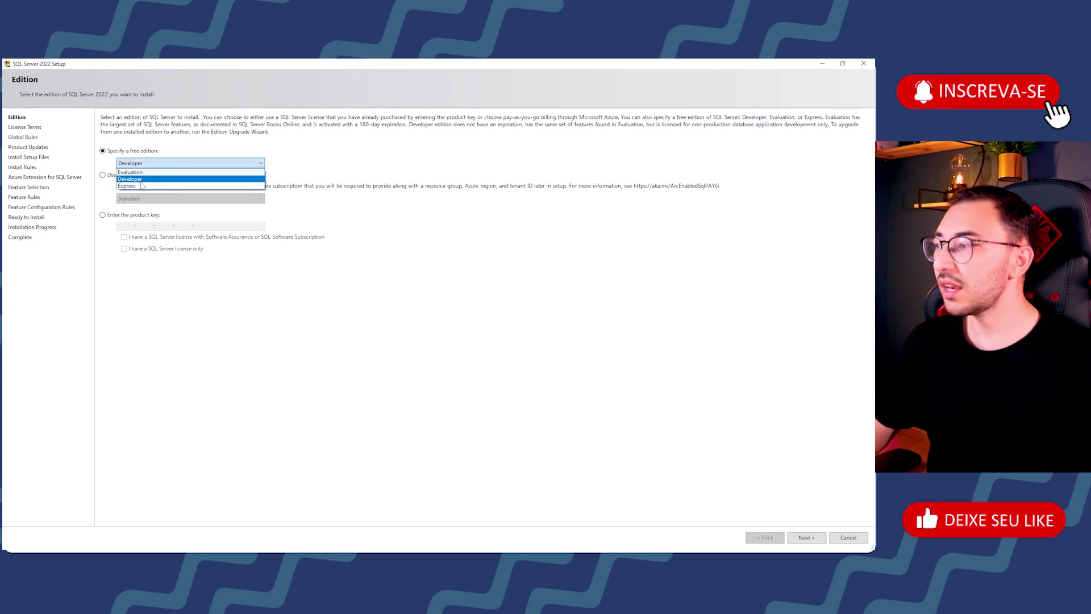
{"action": "left_click", "coordinate": [142, 180]}
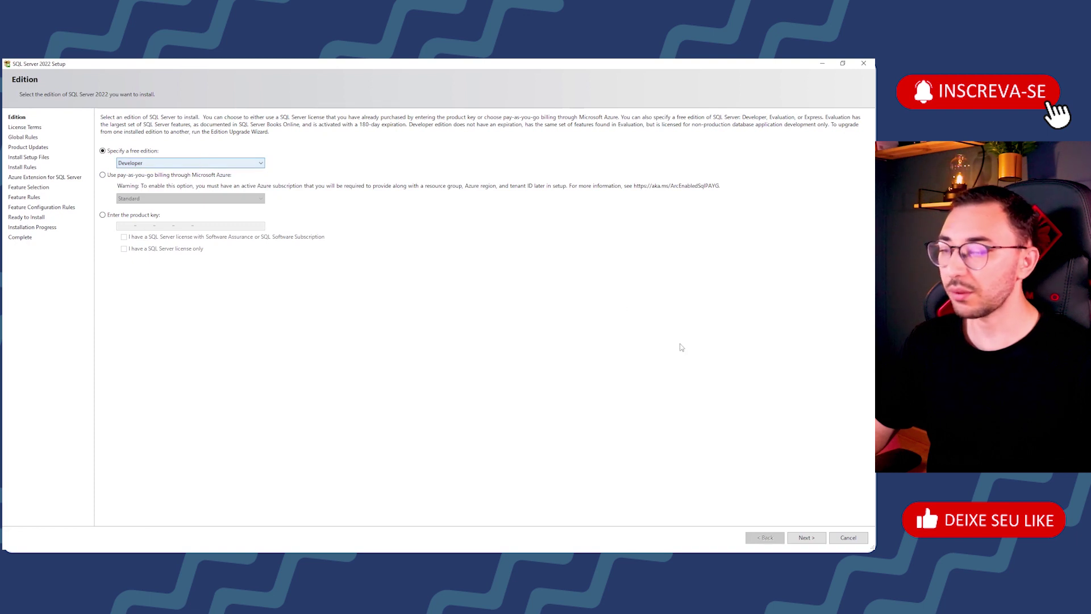
{"action": "left_click", "coordinate": [807, 538]}
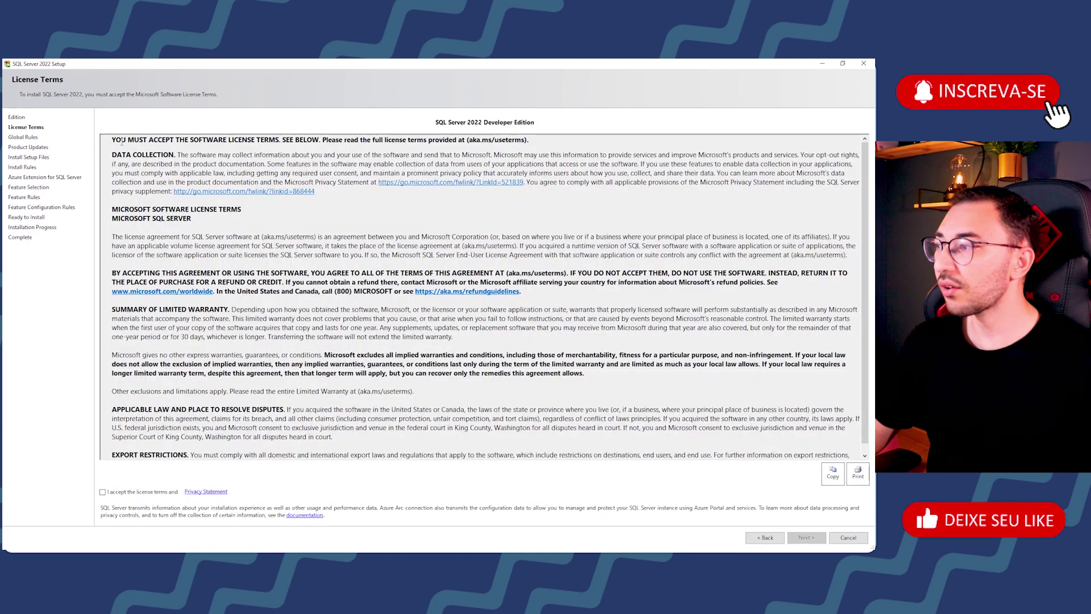
Step: Accept the Developer Edition license terms and Privacy Statement, then continue to the install rules
{"action": "scroll", "coordinate": [450, 242], "scroll_direction": "down", "scroll_amount": 1}
{"action": "scroll", "coordinate": [452, 243], "scroll_direction": "up", "scroll_amount": 1}
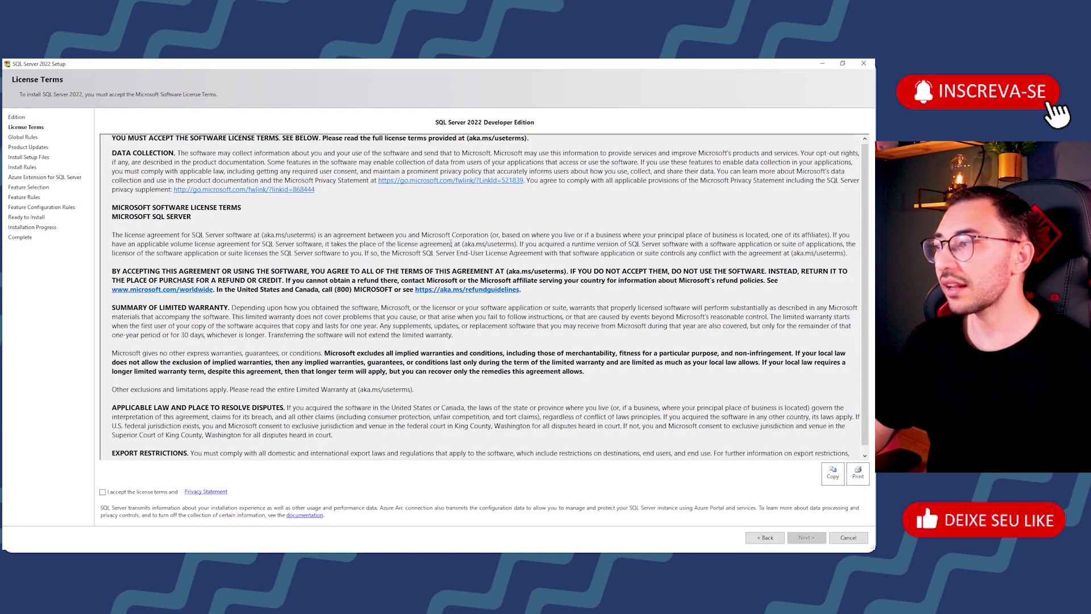
{"action": "scroll", "coordinate": [452, 243], "scroll_direction": "down", "scroll_amount": 1}
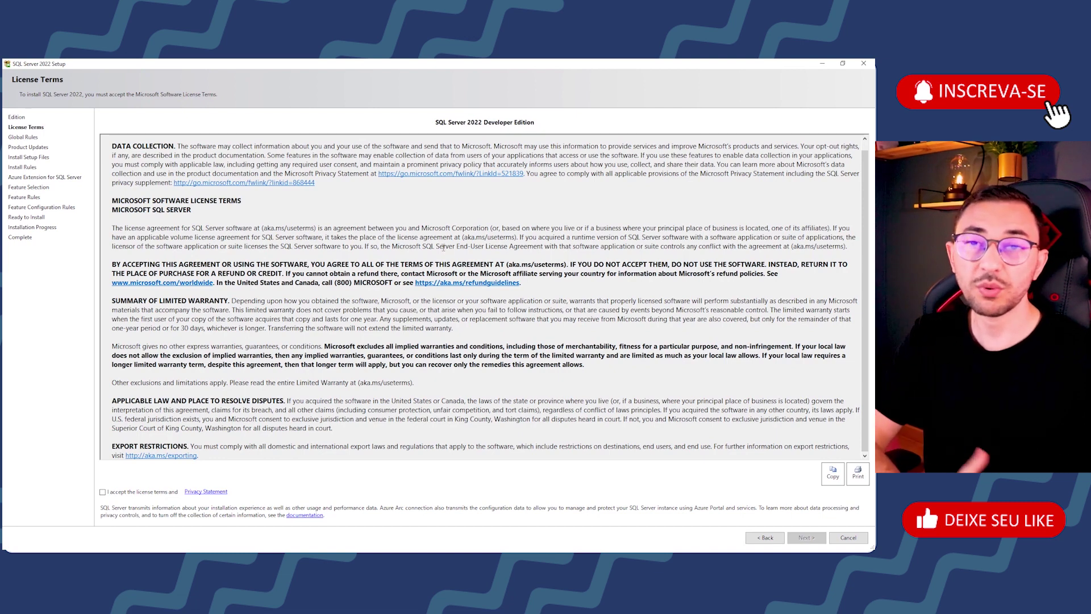
{"action": "left_click", "coordinate": [103, 493]}
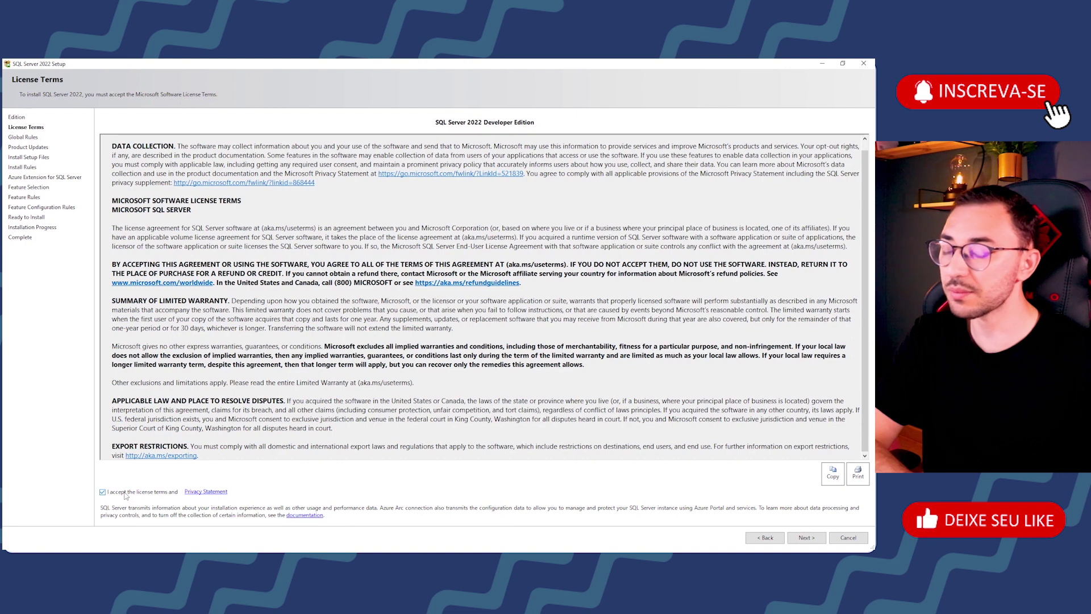
{"action": "left_click", "coordinate": [806, 537]}
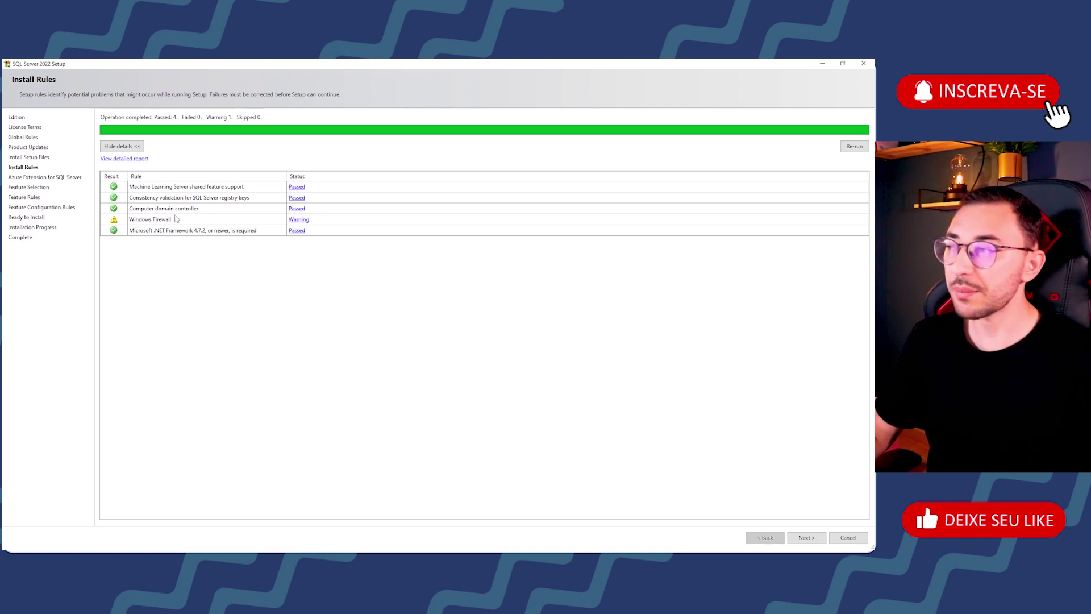
Step: Continue past the Install Rules check despite the Windows Firewall warning
{"action": "left_click", "coordinate": [806, 537]}
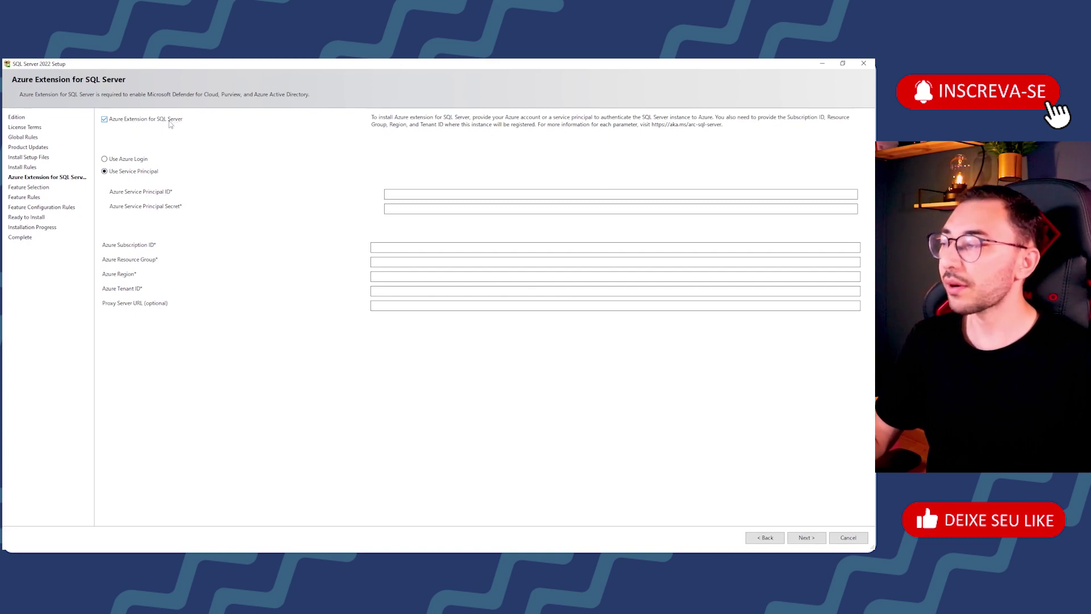
Step: Turn off the Azure Extension for SQL Server and continue to Feature Selection
{"action": "left_click", "coordinate": [123, 120]}
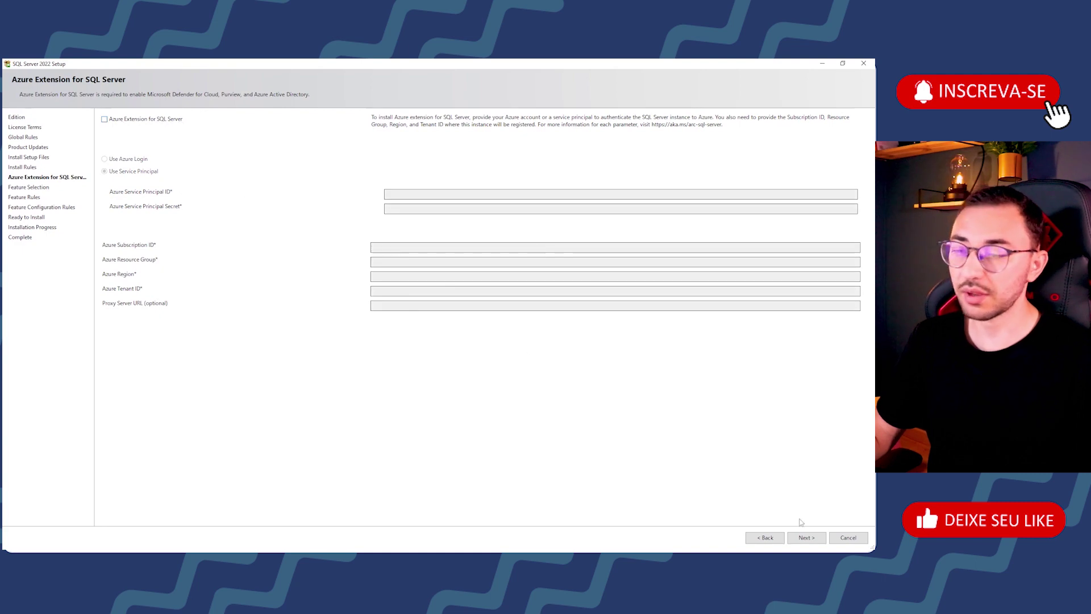
{"action": "left_click", "coordinate": [807, 538]}
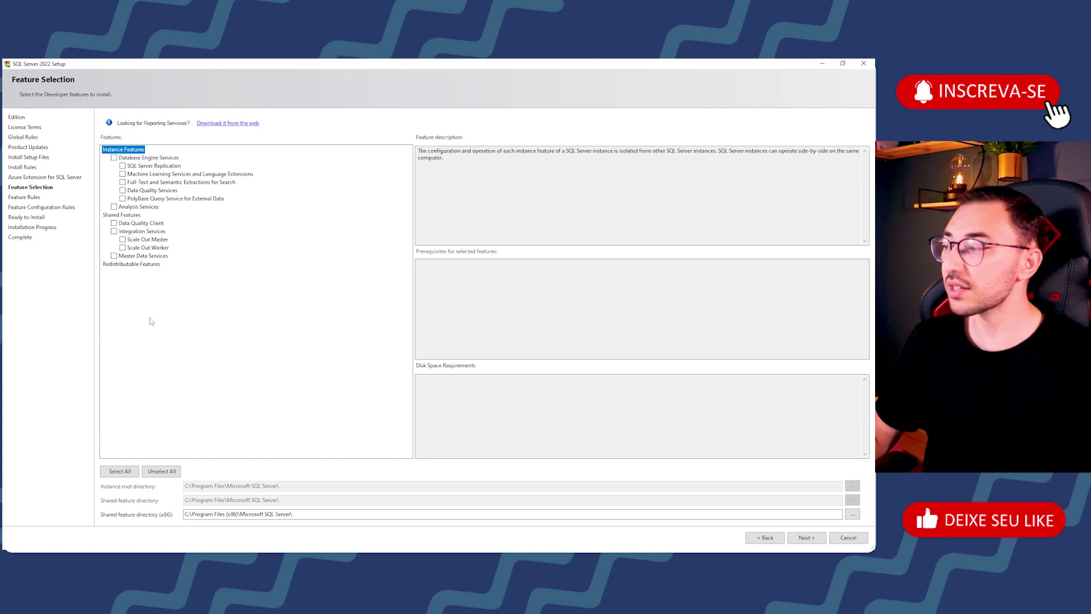
{"action": "left_click", "coordinate": [120, 471]}
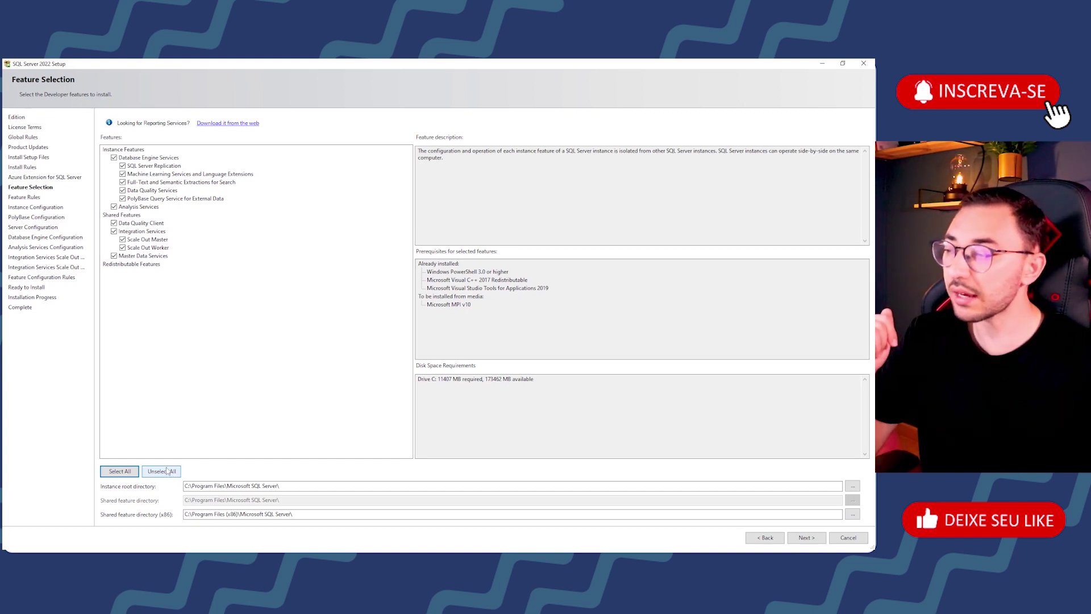
{"action": "left_click", "coordinate": [168, 473]}
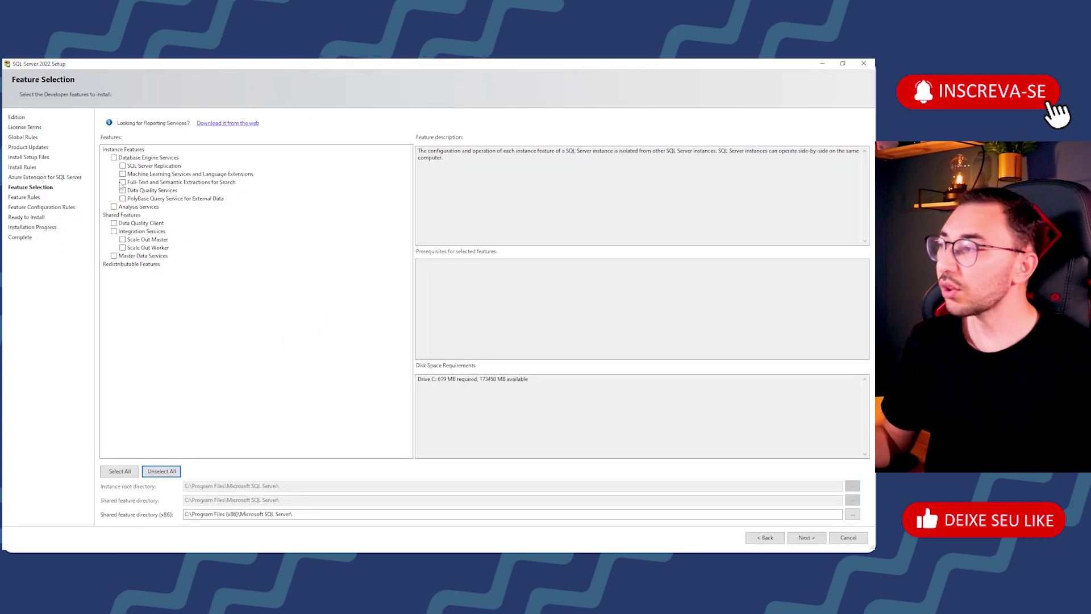
Step: Check Database Engine Services and view its feature description
{"action": "left_click", "coordinate": [115, 158]}
{"action": "left_click", "coordinate": [177, 159]}
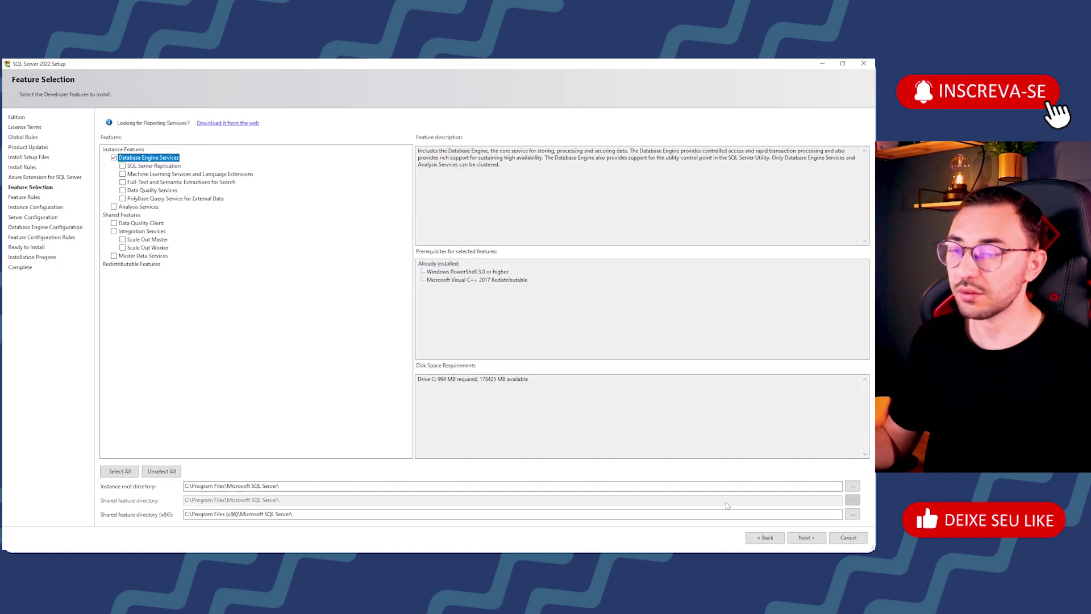
Step: Continue through Feature Rules to Instance Configuration with the default MSSQLSERVER instance
{"action": "left_click", "coordinate": [807, 537]}
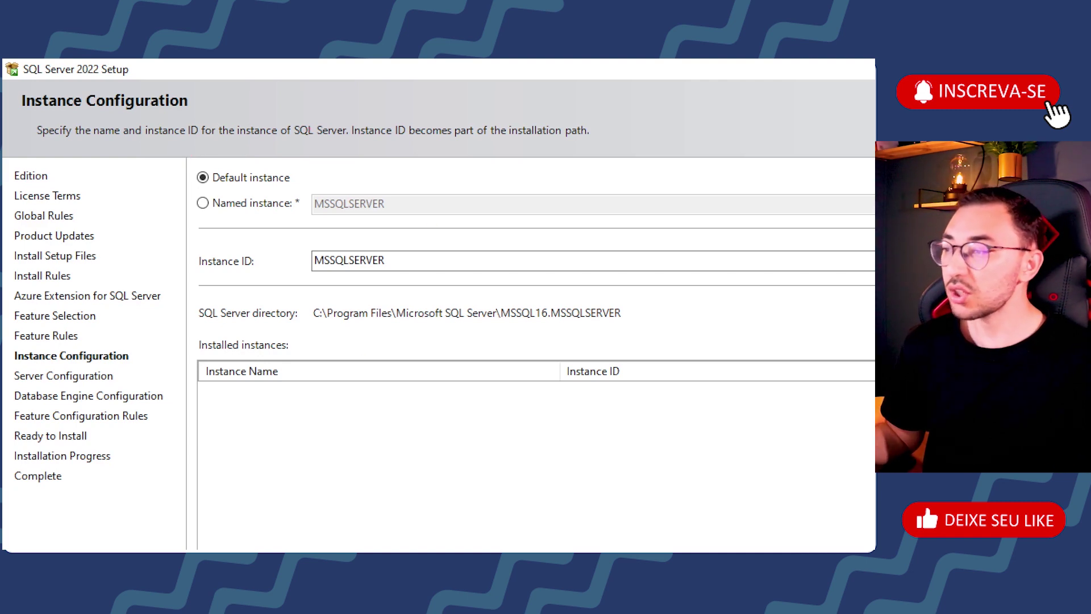
Step: Highlight the instance details and the default instance ID MSSQLSERVER
{"action": "left_click_drag", "start_coordinate": [243, 396], "coordinate": [252, 508]}
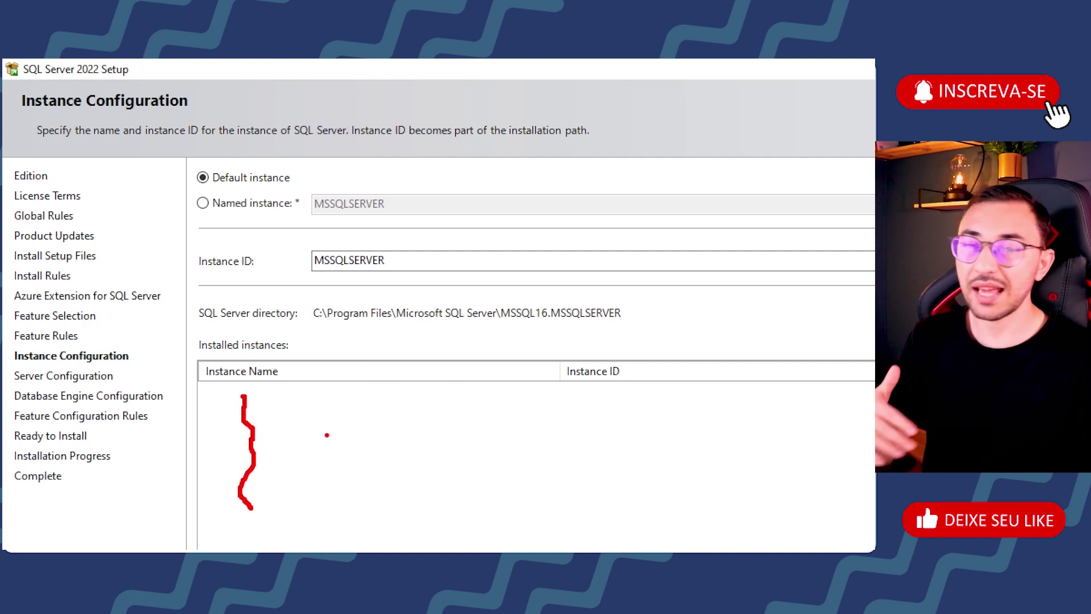
{"action": "left_click_drag", "start_coordinate": [271, 407], "coordinate": [401, 407]}
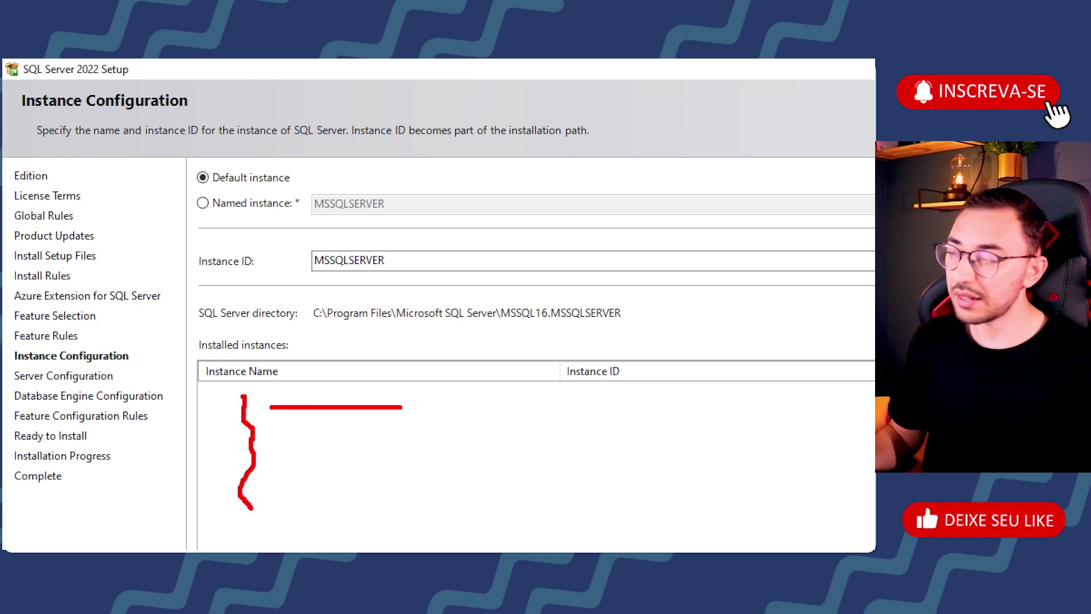
{"action": "left_click_drag", "start_coordinate": [274, 424], "coordinate": [475, 431]}
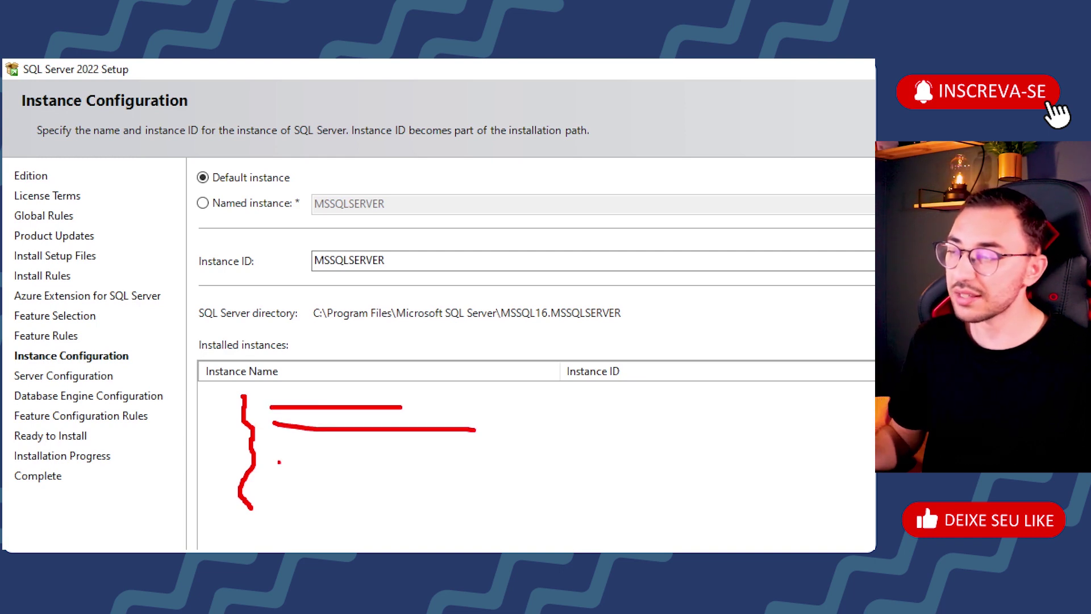
{"action": "left_click_drag", "start_coordinate": [275, 444], "coordinate": [379, 444]}
{"action": "left_click_drag", "start_coordinate": [280, 467], "coordinate": [380, 466]}
{"action": "left_click_drag", "start_coordinate": [271, 486], "coordinate": [359, 486]}
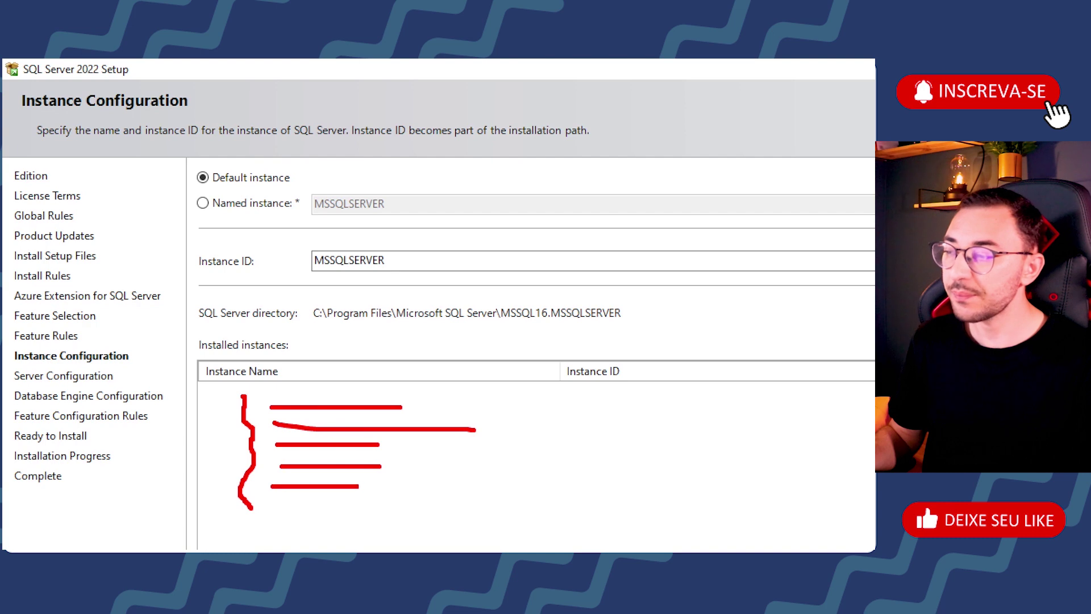
{"action": "left_click_drag", "start_coordinate": [261, 502], "coordinate": [352, 503]}
{"action": "left_click_drag", "start_coordinate": [263, 520], "coordinate": [390, 521]}
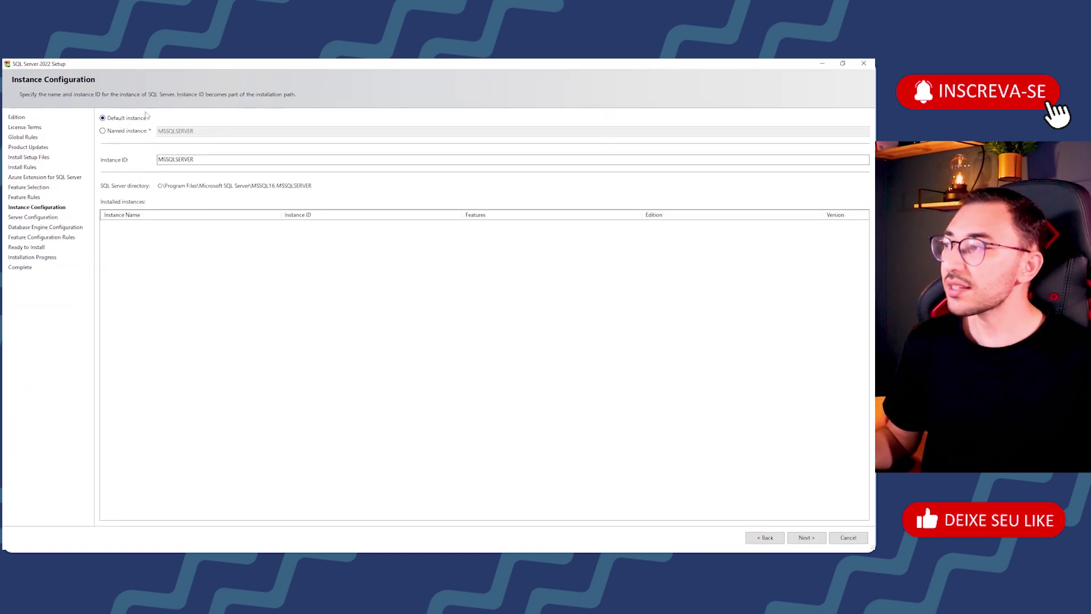
{"action": "left_click_drag", "start_coordinate": [196, 159], "coordinate": [131, 156]}
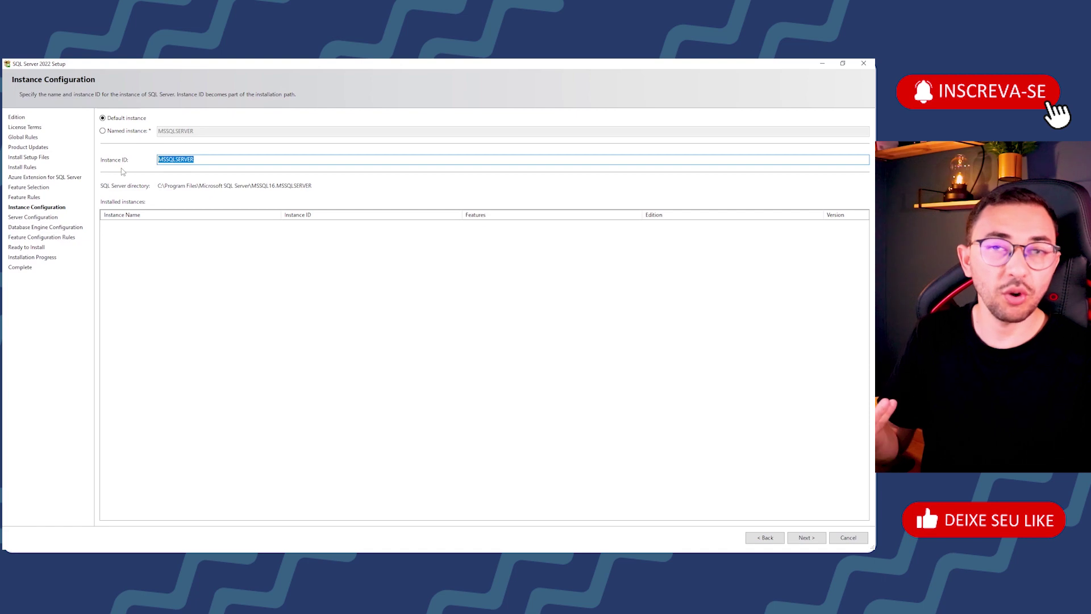
Step: Try a named instance, then revert to the default MSSQLSERVER instance and continue
{"action": "left_click", "coordinate": [123, 131]}
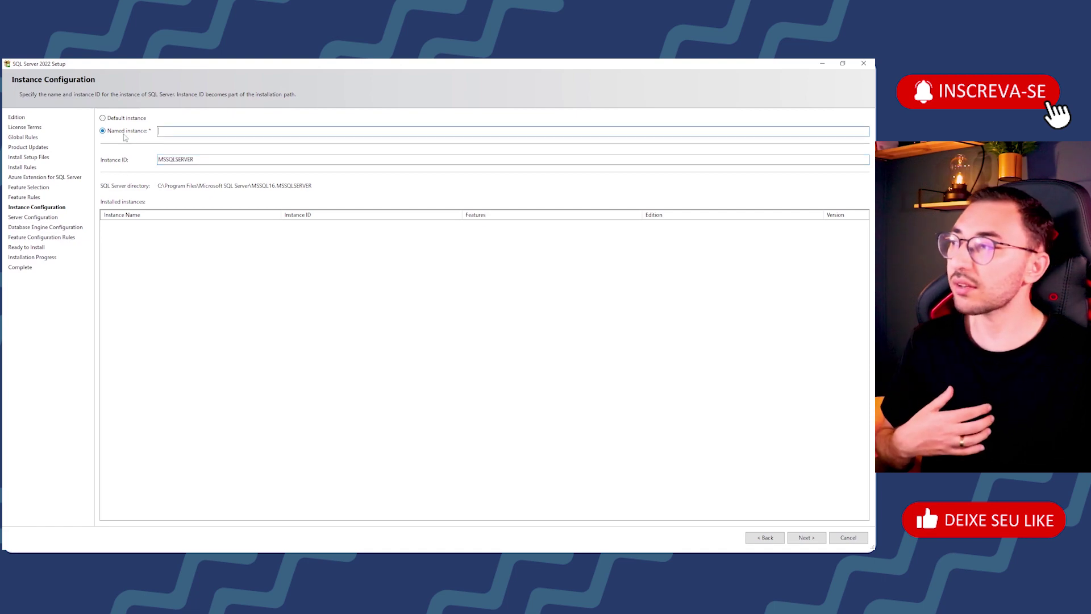
{"action": "type", "text": "SQL2022"}
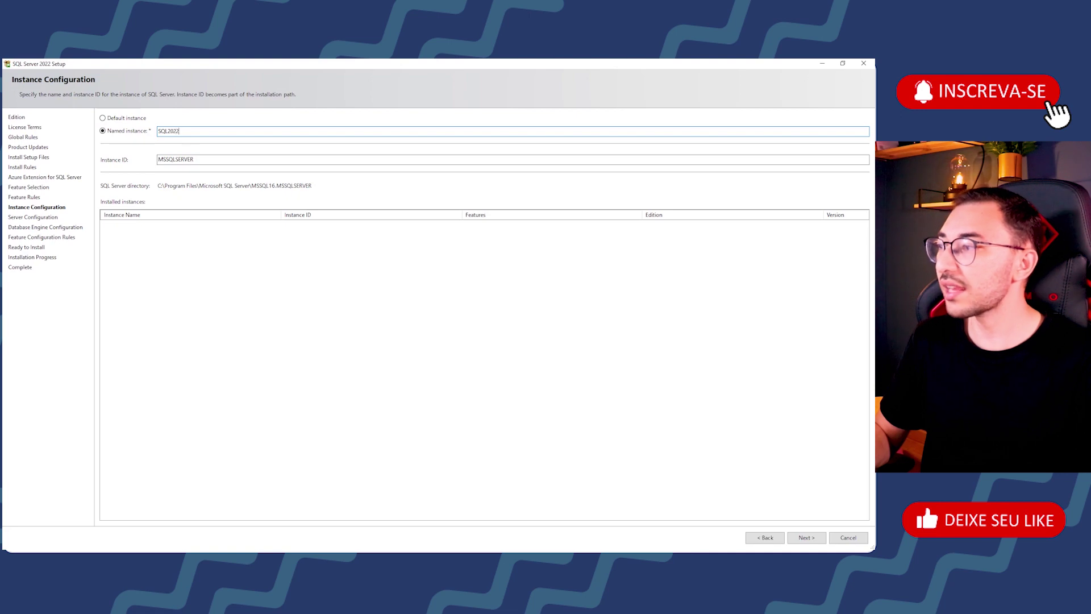
{"action": "key", "text": "Tab"}
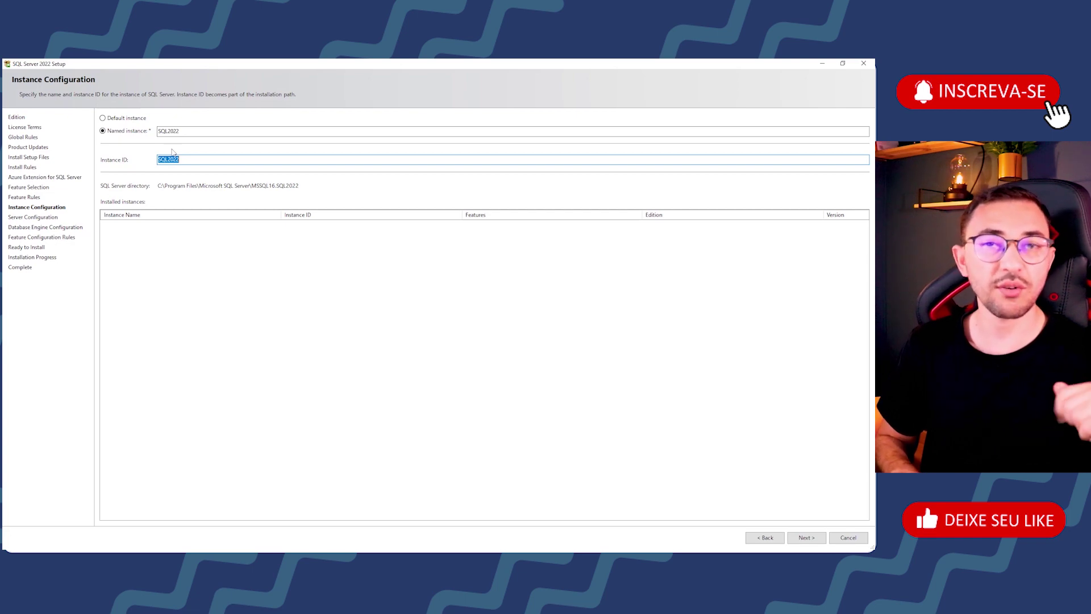
{"action": "left_click", "coordinate": [144, 123]}
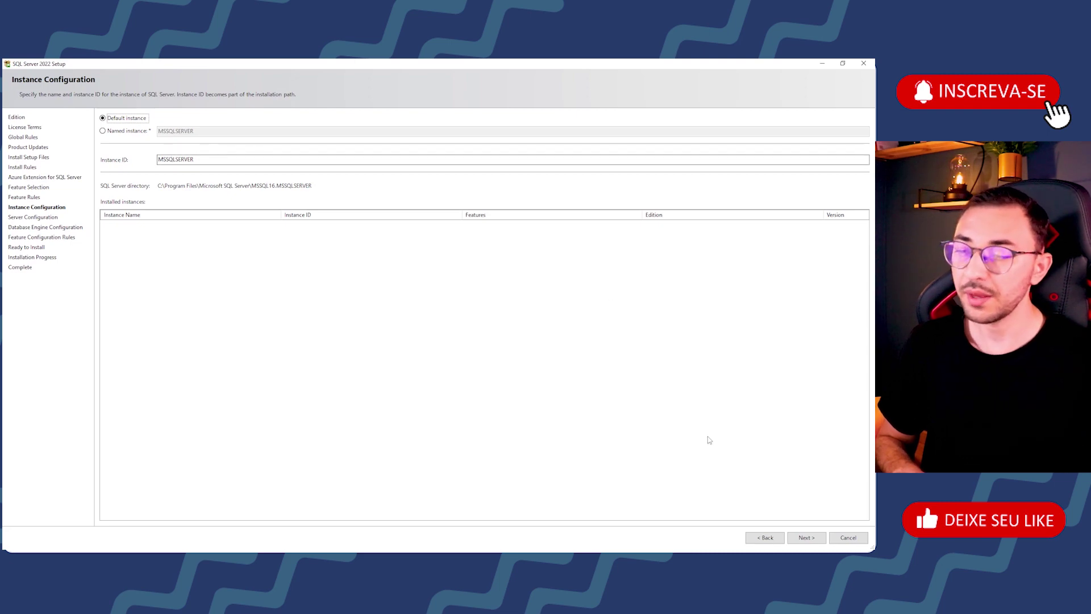
{"action": "left_click", "coordinate": [806, 537]}
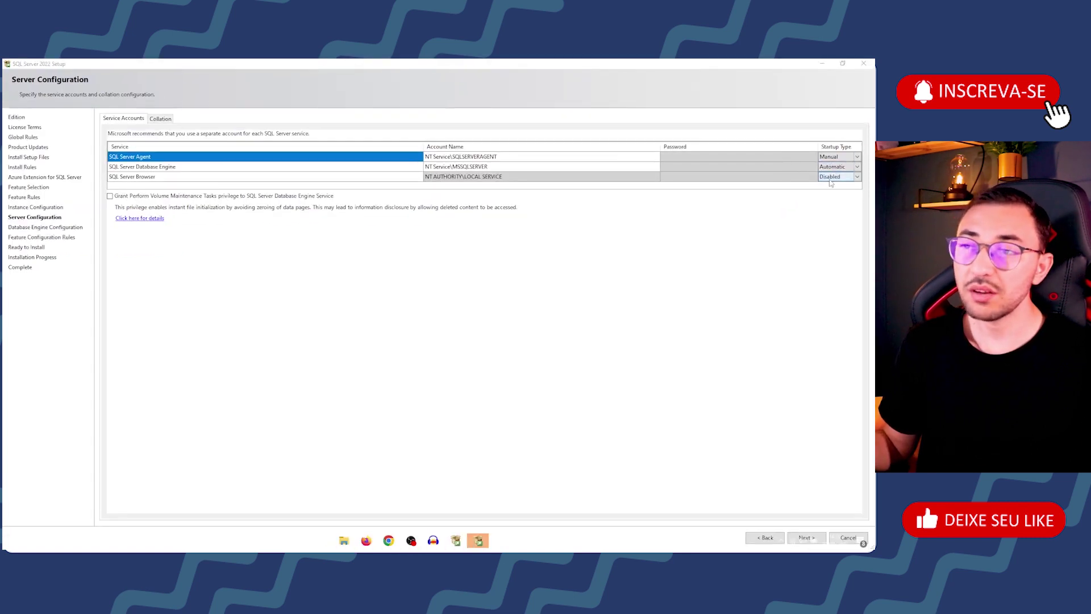
Step: Set the SQL Server Agent and SQL Server Browser startup types to Automatic
{"action": "left_click", "coordinate": [852, 156]}
{"action": "left_click", "coordinate": [834, 167]}
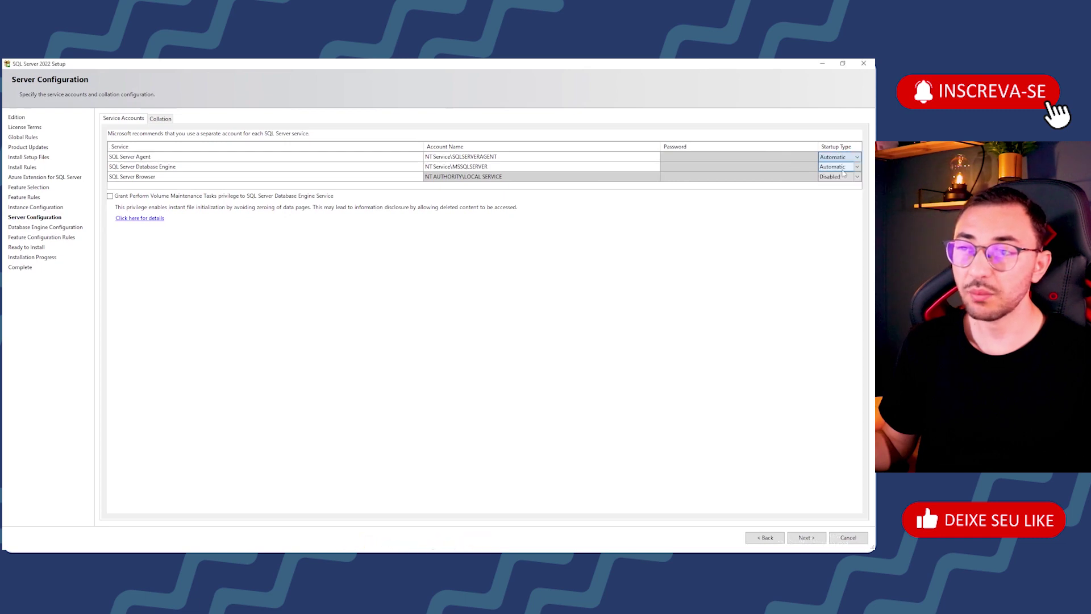
{"action": "left_click", "coordinate": [857, 177]}
{"action": "left_click", "coordinate": [832, 185]}
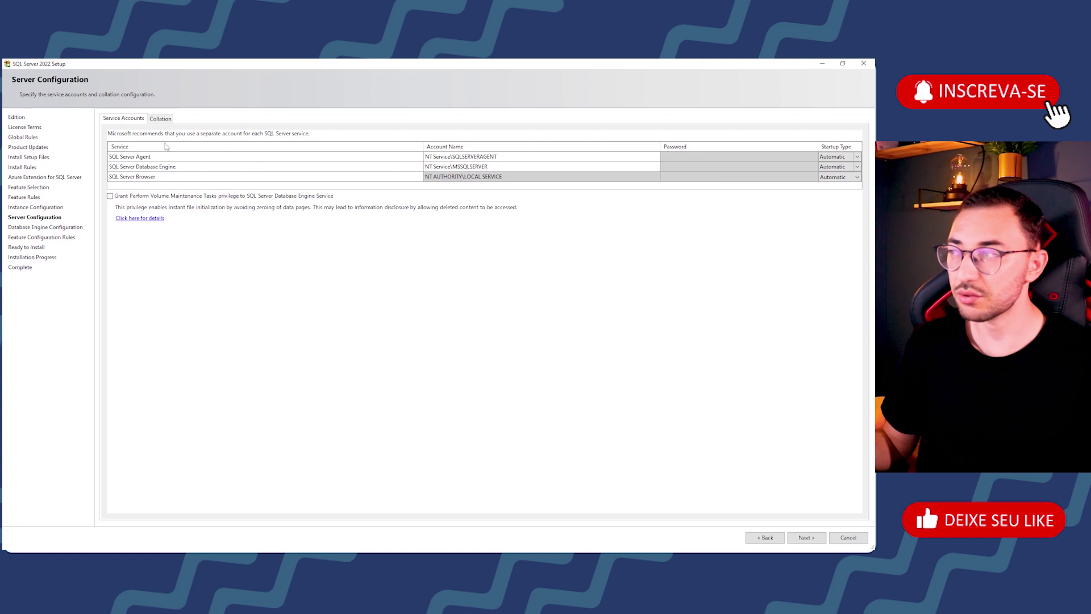
Step: On the Collation tab, highlight the parts of Latin1_General_CI_AS, then open Customize
{"action": "left_click", "coordinate": [169, 120]}
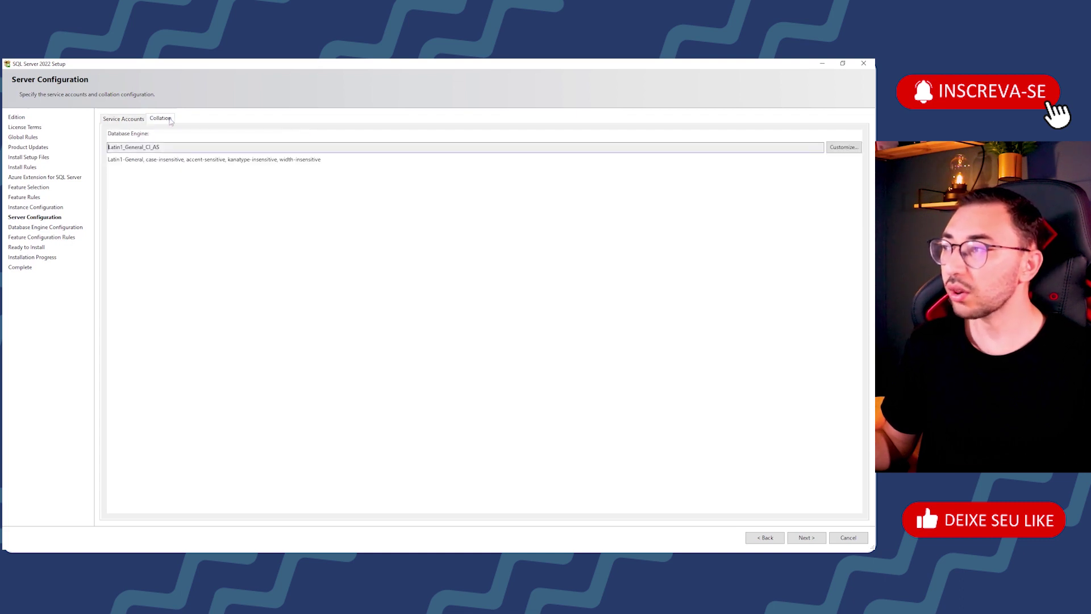
{"action": "double_click", "coordinate": [161, 149]}
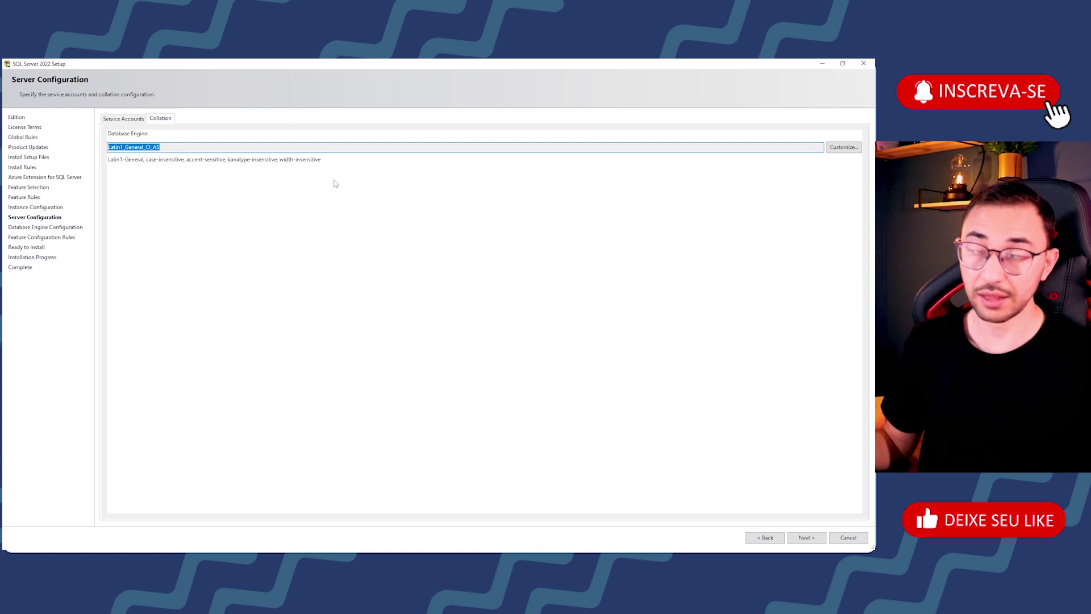
{"action": "left_click_drag", "start_coordinate": [146, 148], "coordinate": [151, 147]}
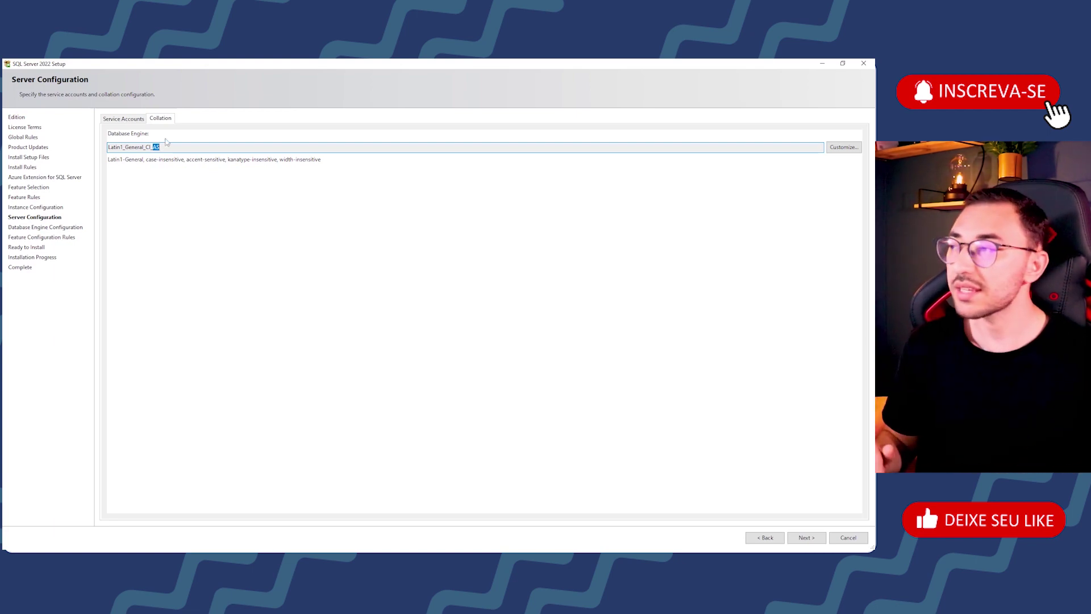
{"action": "double_click", "coordinate": [172, 148]}
{"action": "left_click", "coordinate": [178, 147]}
{"action": "left_click", "coordinate": [841, 148]}
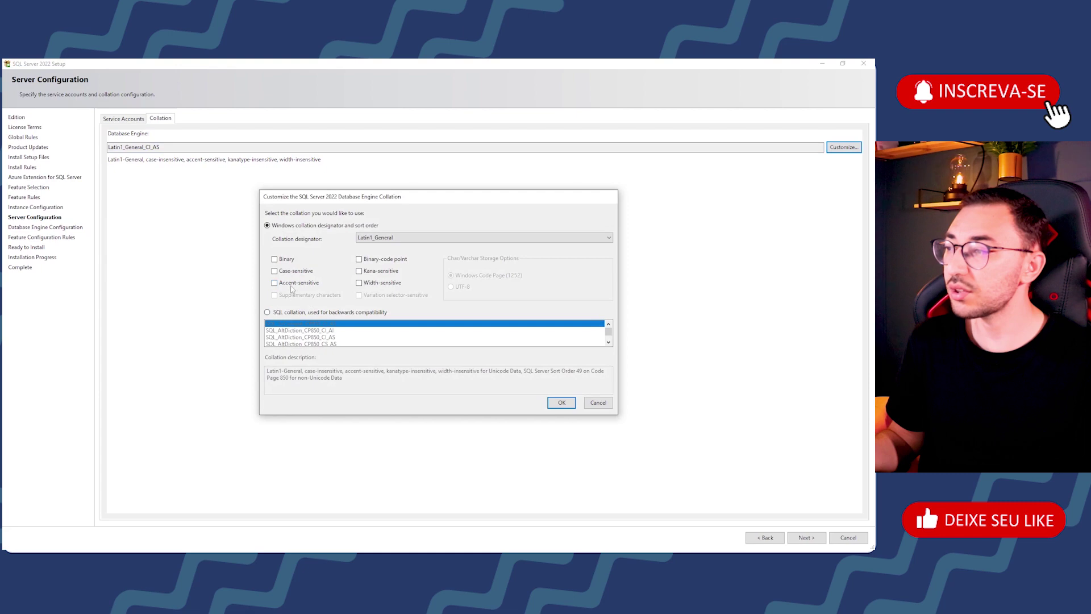
Step: Keep the accent-sensitive Latin1_General_CI_AS collation and continue to Database Engine Configuration
{"action": "left_click", "coordinate": [566, 403]}
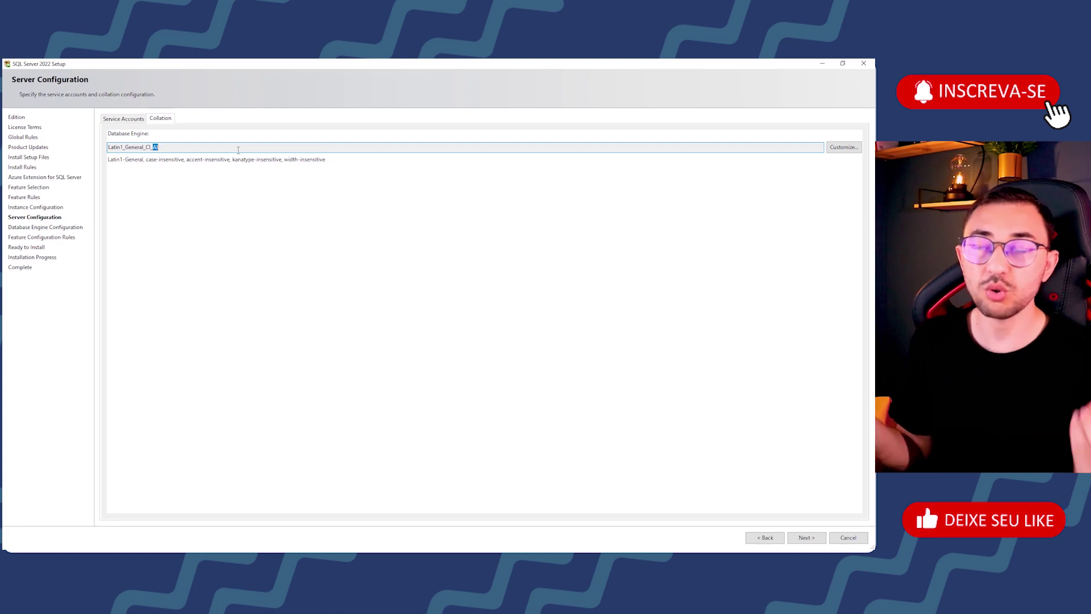
{"action": "left_click", "coordinate": [844, 148]}
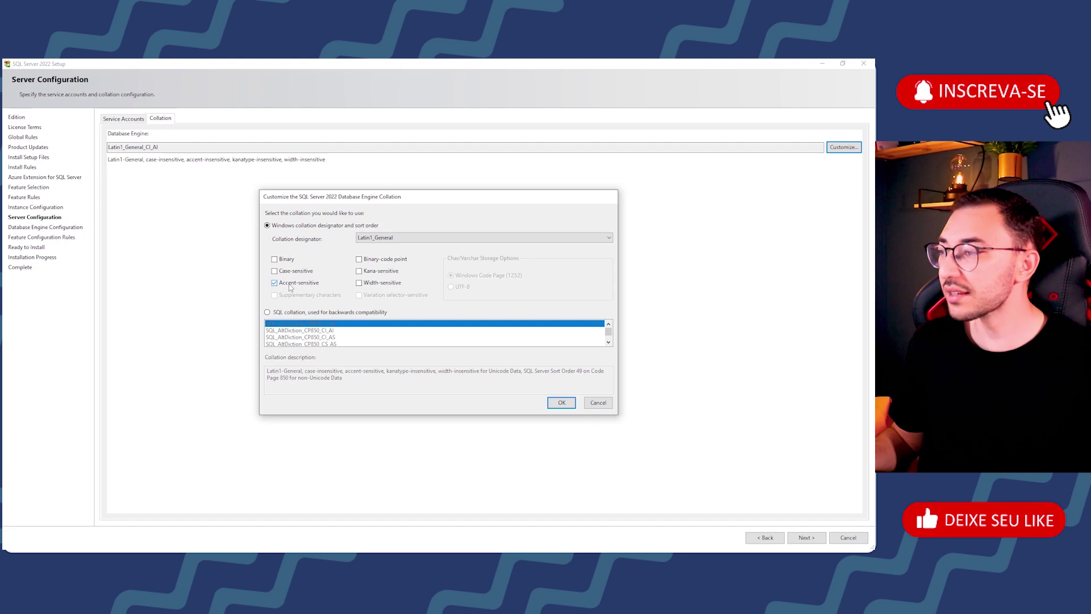
{"action": "left_click", "coordinate": [560, 403]}
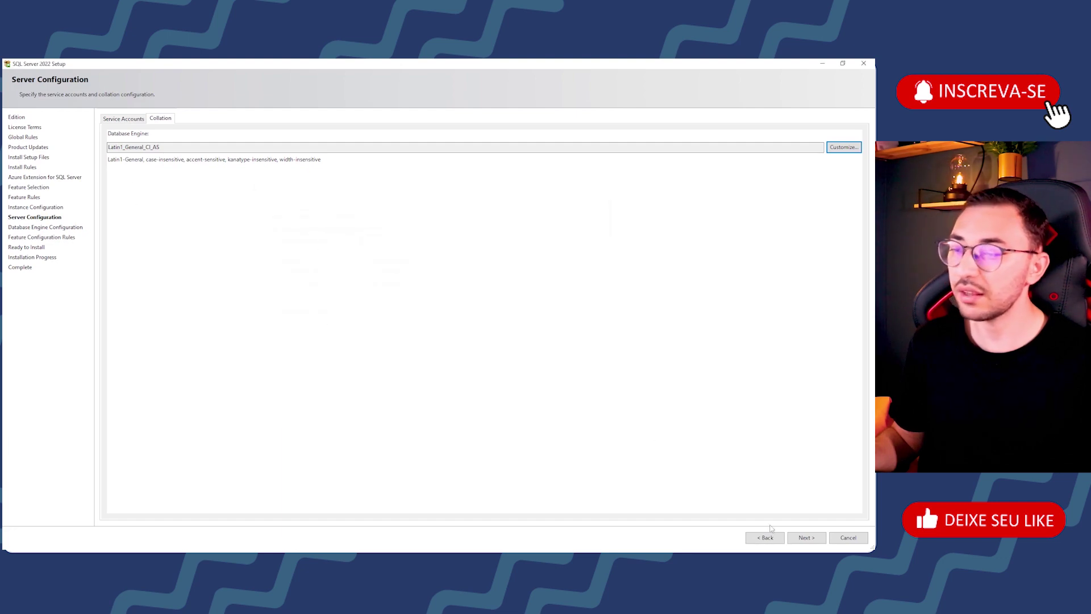
{"action": "left_click", "coordinate": [807, 537]}
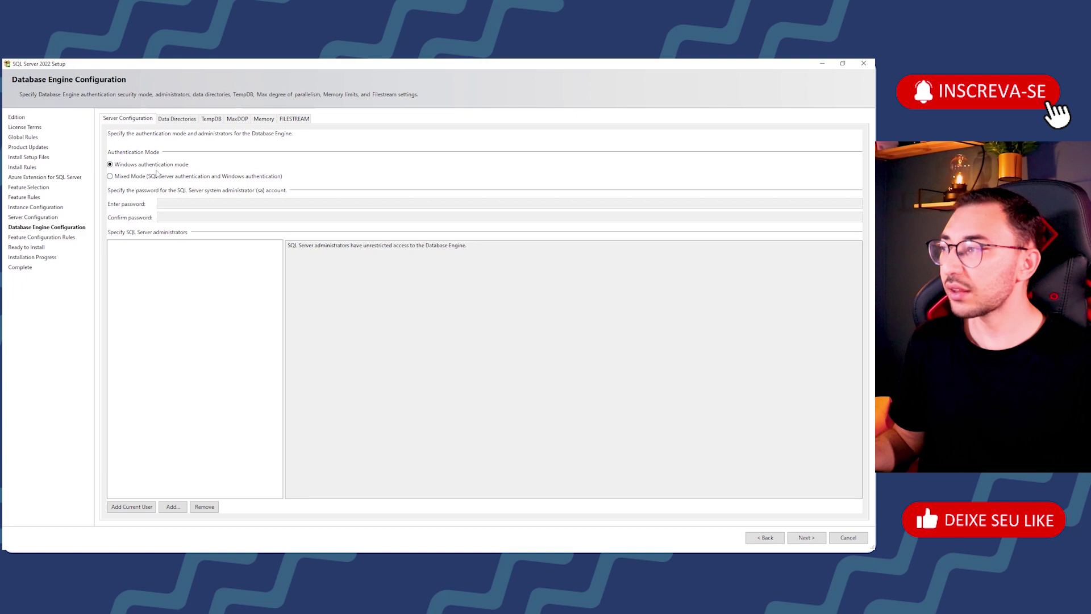
Step: Select Mixed Mode authentication, then enter and confirm the sa account password
{"action": "left_click", "coordinate": [133, 180]}
{"action": "left_click", "coordinate": [222, 203]}
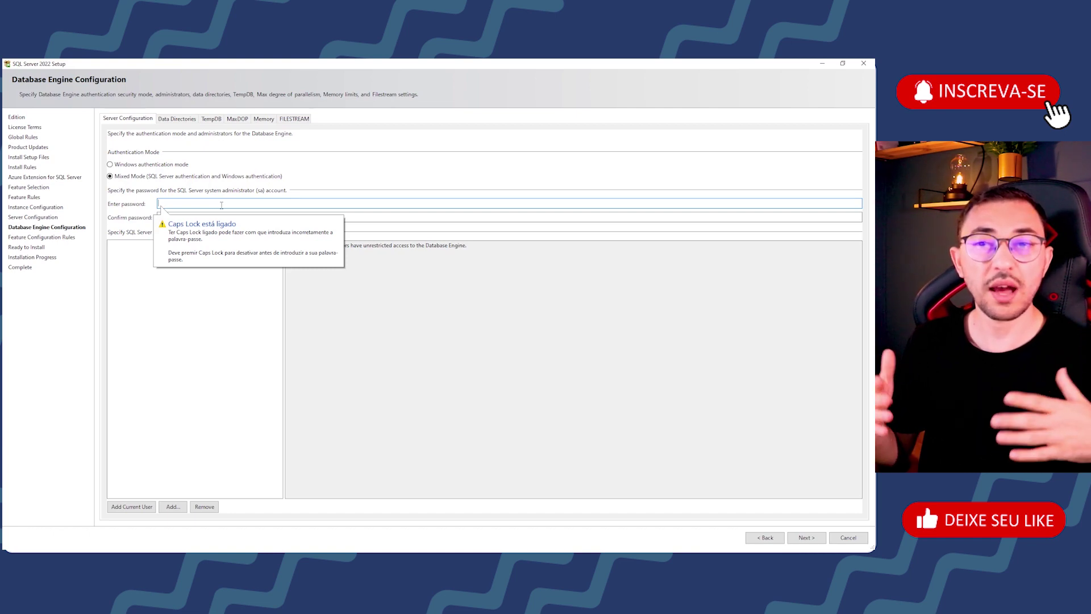
{"action": "key", "text": "Caps_Lock"}
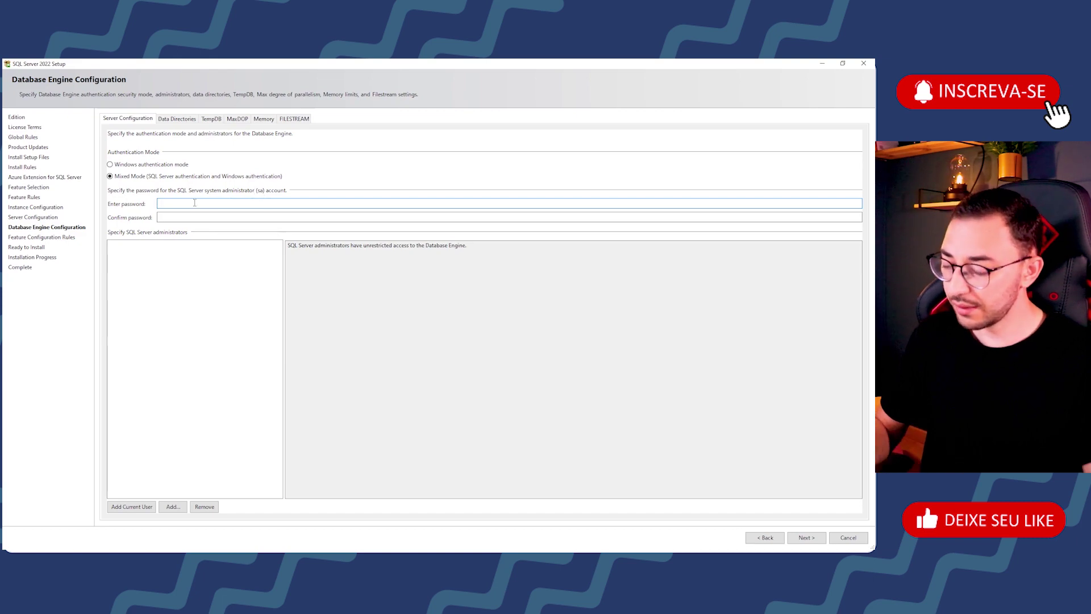
{"action": "type", "text": "123456"}
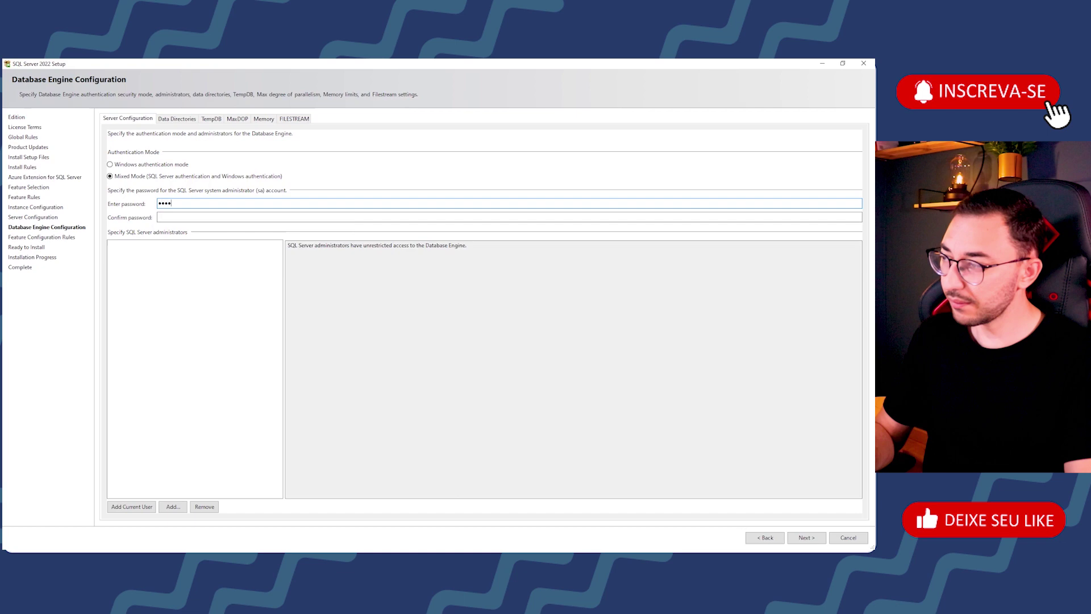
{"action": "type", "text": "7890"}
{"action": "key", "text": "Tab"}
{"action": "type", "text": "12345678"}
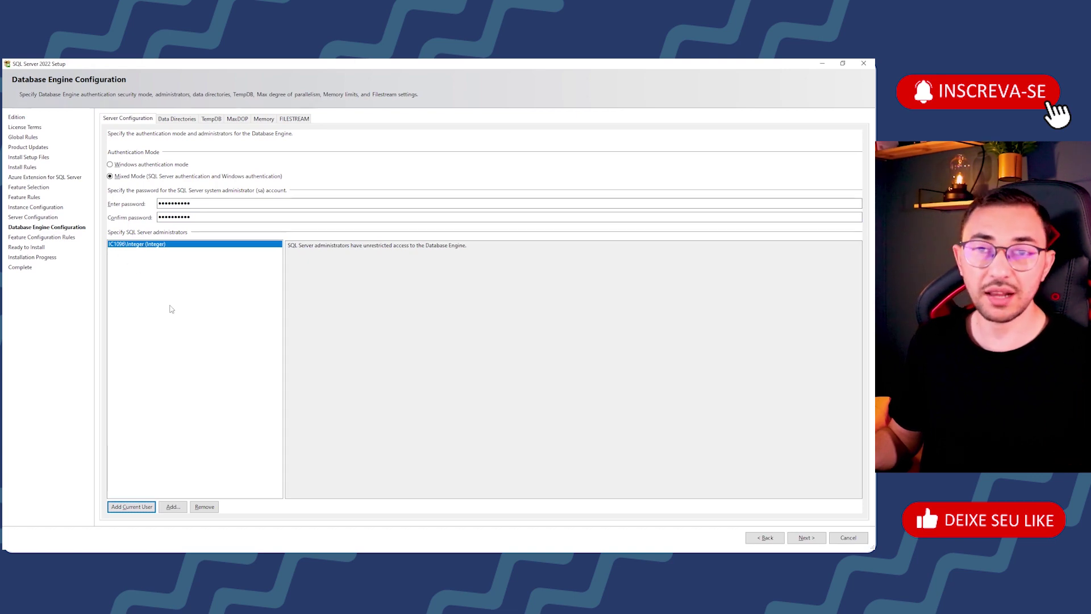
Step: Try to continue with the entered sa passwords and dismiss the password mismatch error
{"action": "double_click", "coordinate": [212, 203]}
{"action": "key", "text": "Tab"}
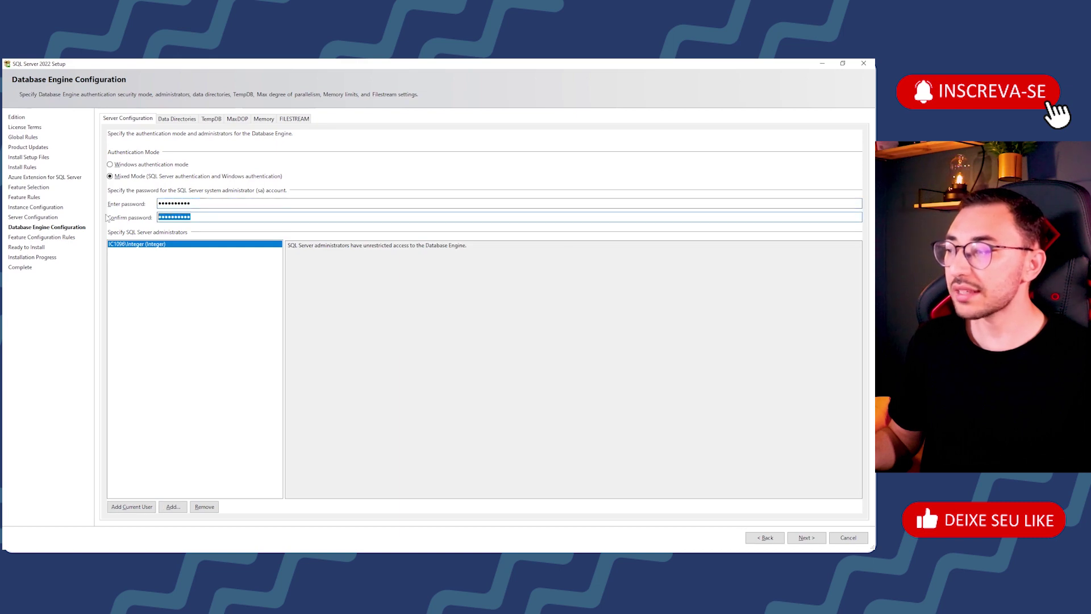
{"action": "left_click", "coordinate": [157, 277]}
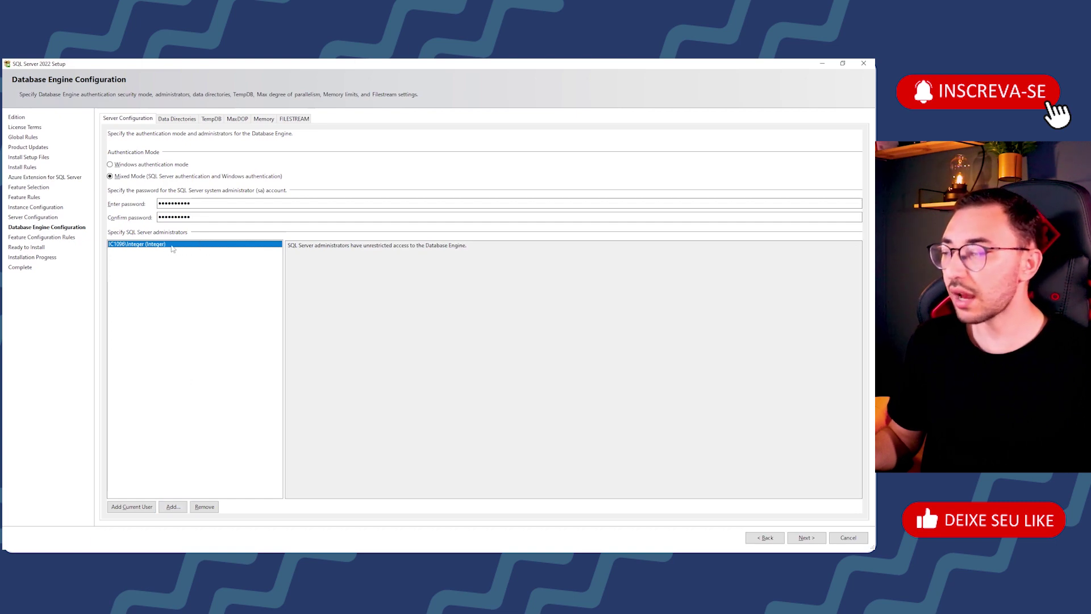
{"action": "left_click", "coordinate": [806, 537]}
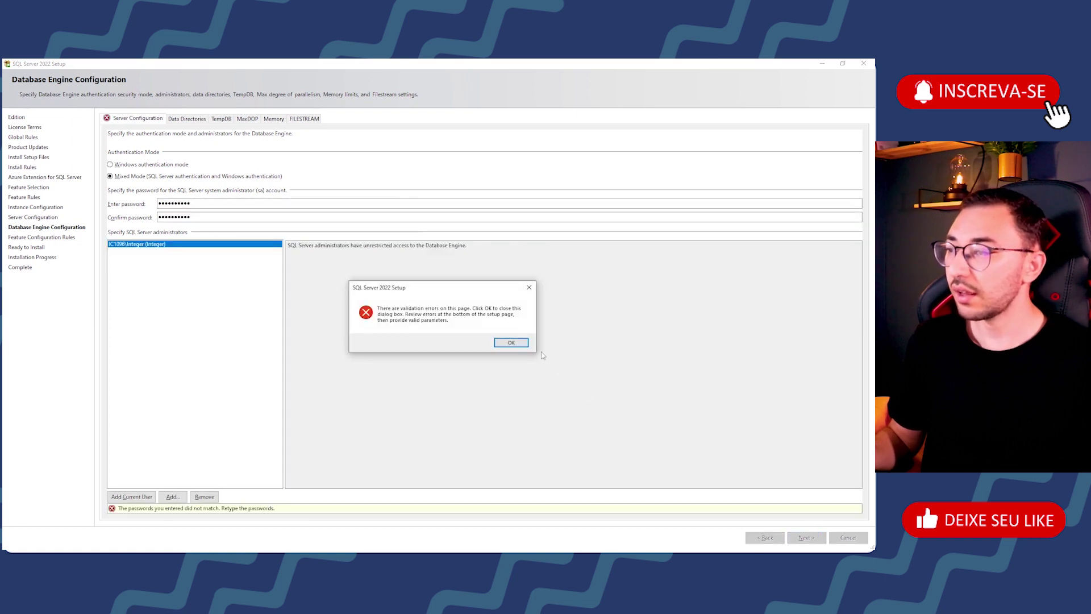
{"action": "left_click", "coordinate": [511, 343]}
Step: Retype the same sa password in both Enter password and Confirm password
{"action": "double_click", "coordinate": [162, 204]}
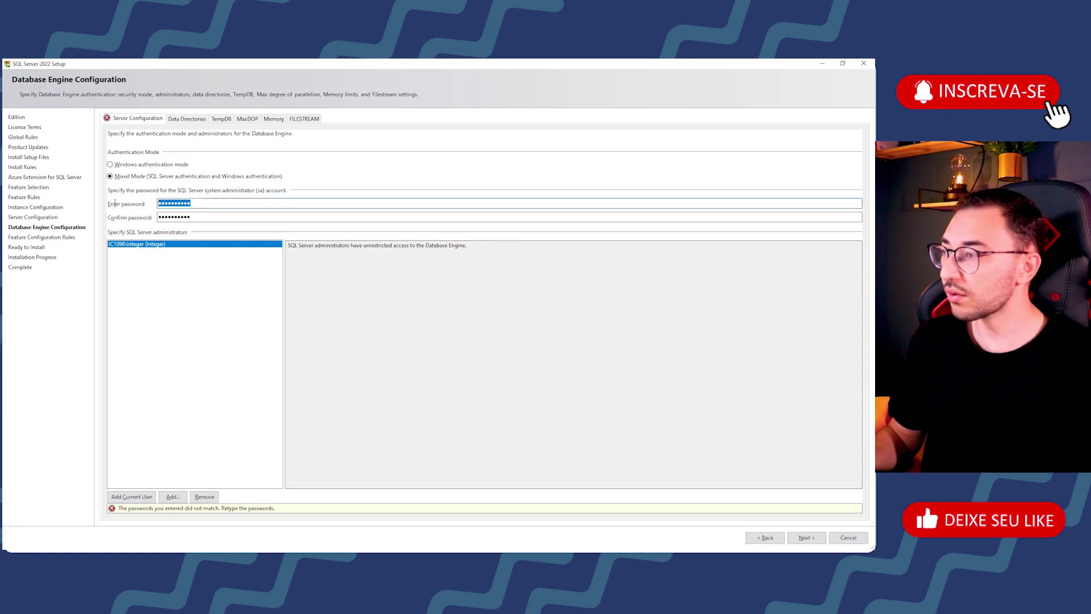
{"action": "type", "text": "1234567890"}
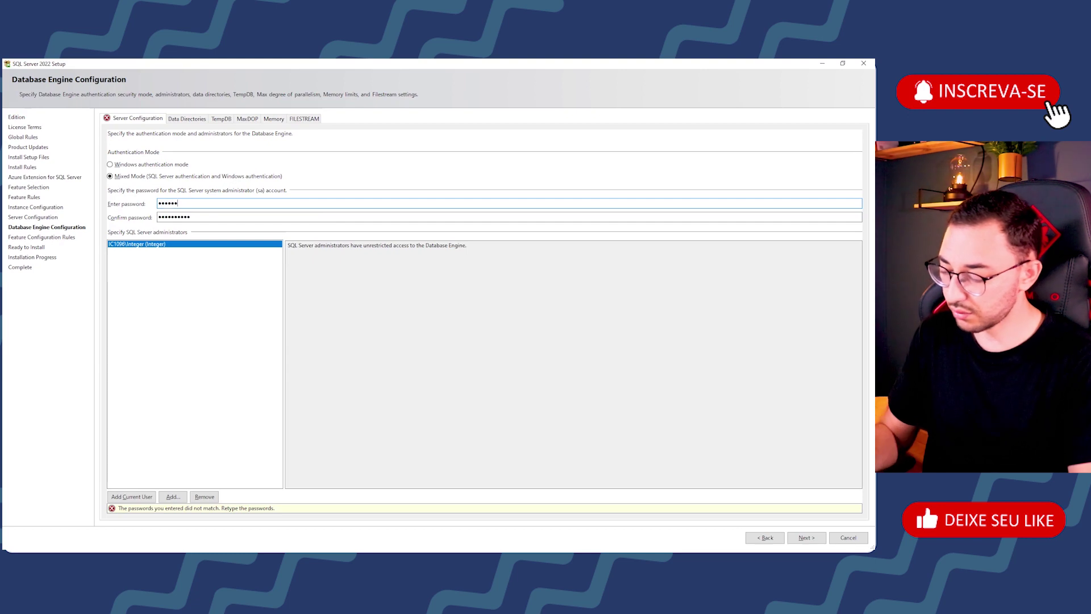
{"action": "key", "text": "Tab"}
{"action": "type", "text": "1234567890"}
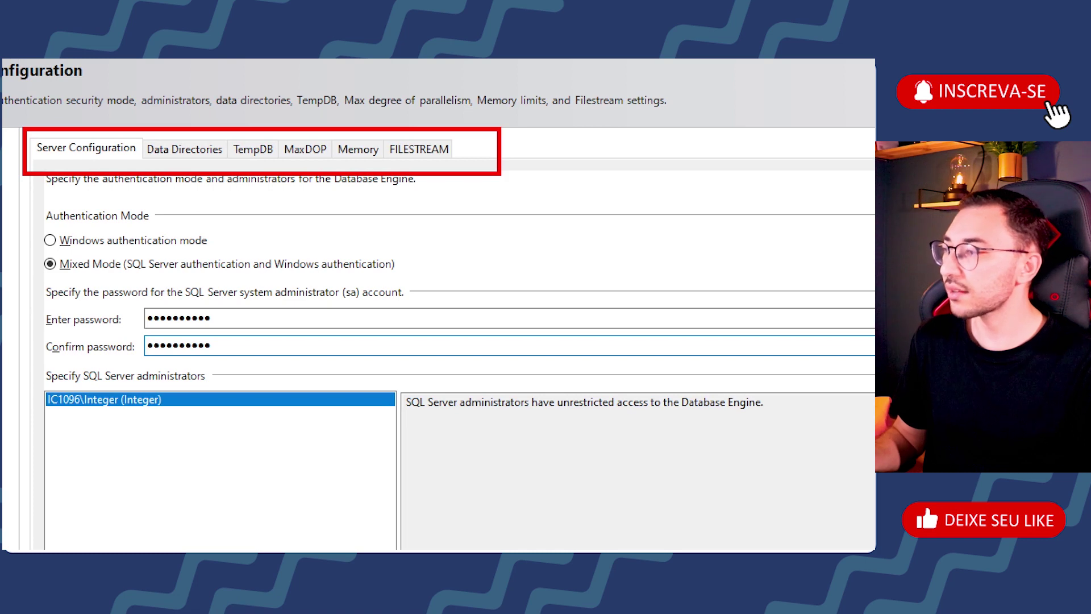
Step: Review the data root, user database log and backup directory paths, then show TempDB settings
{"action": "left_click", "coordinate": [207, 149]}
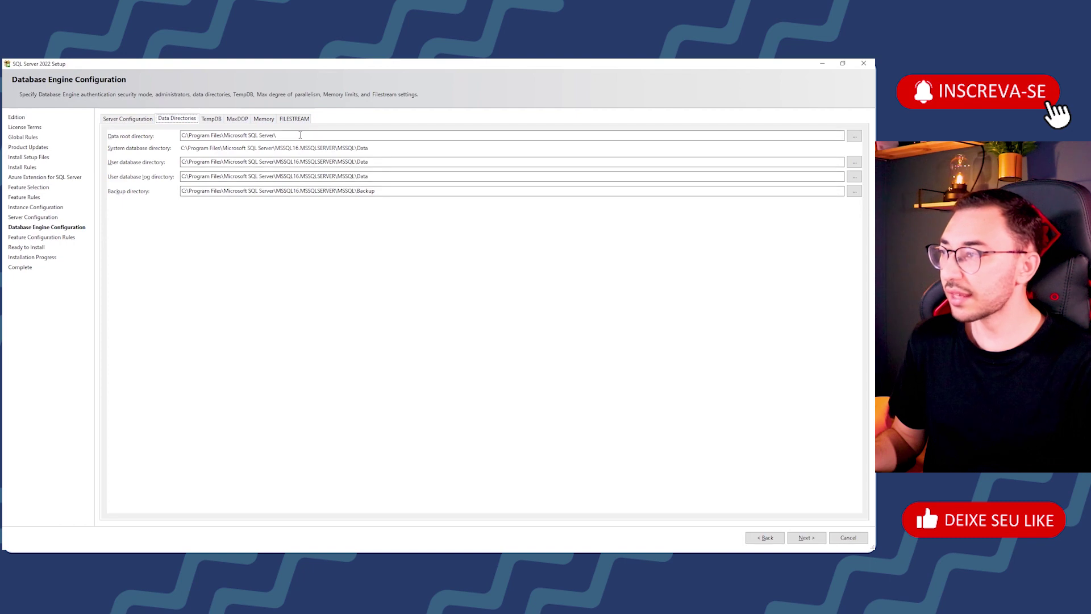
{"action": "left_click_drag", "start_coordinate": [300, 135], "coordinate": [149, 134]}
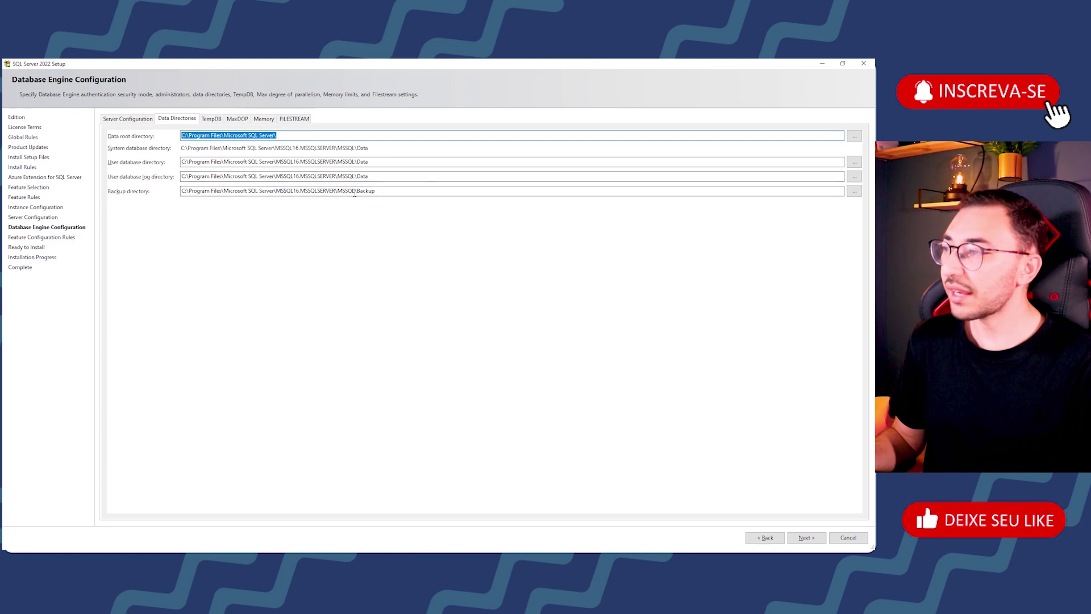
{"action": "left_click_drag", "start_coordinate": [385, 193], "coordinate": [305, 188]}
{"action": "left_click_drag", "start_coordinate": [377, 176], "coordinate": [310, 176]}
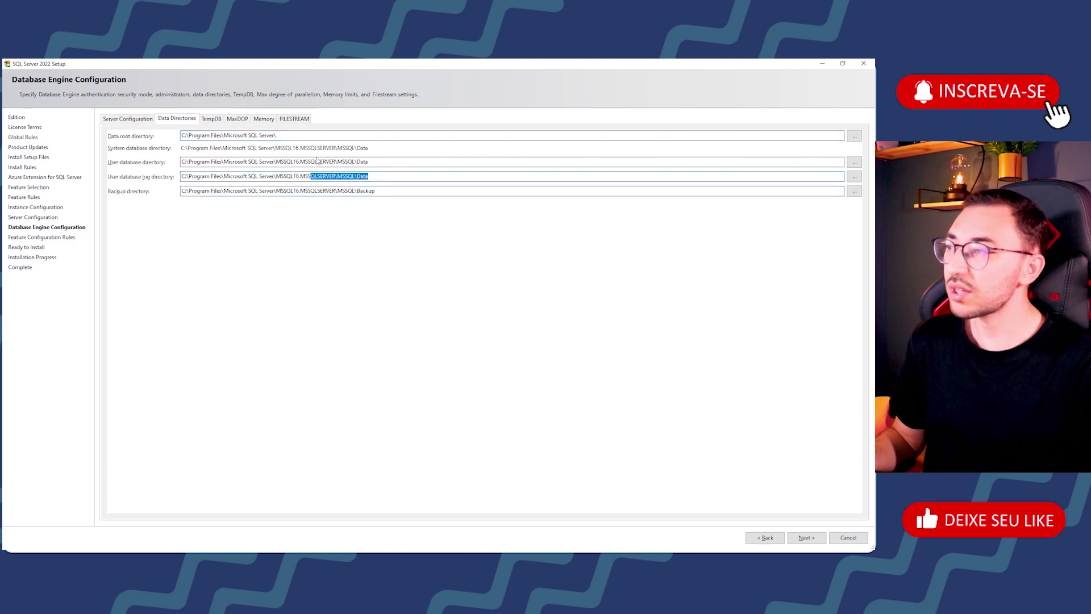
{"action": "left_click", "coordinate": [212, 121]}
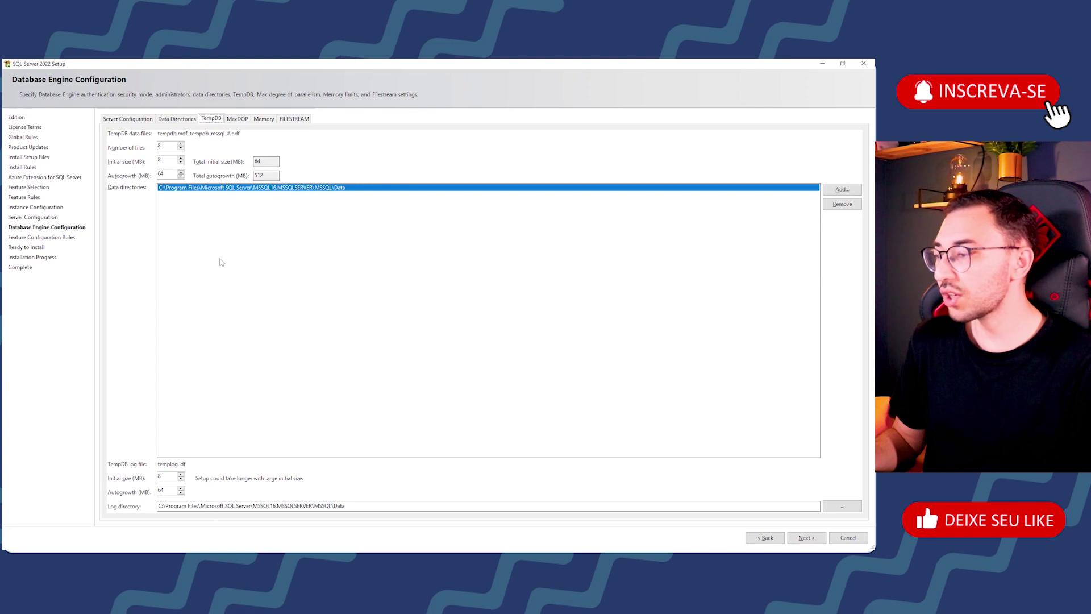
Step: Change the MaxDOP value from 8 to 1, then show the Memory settings
{"action": "left_click", "coordinate": [236, 120]}
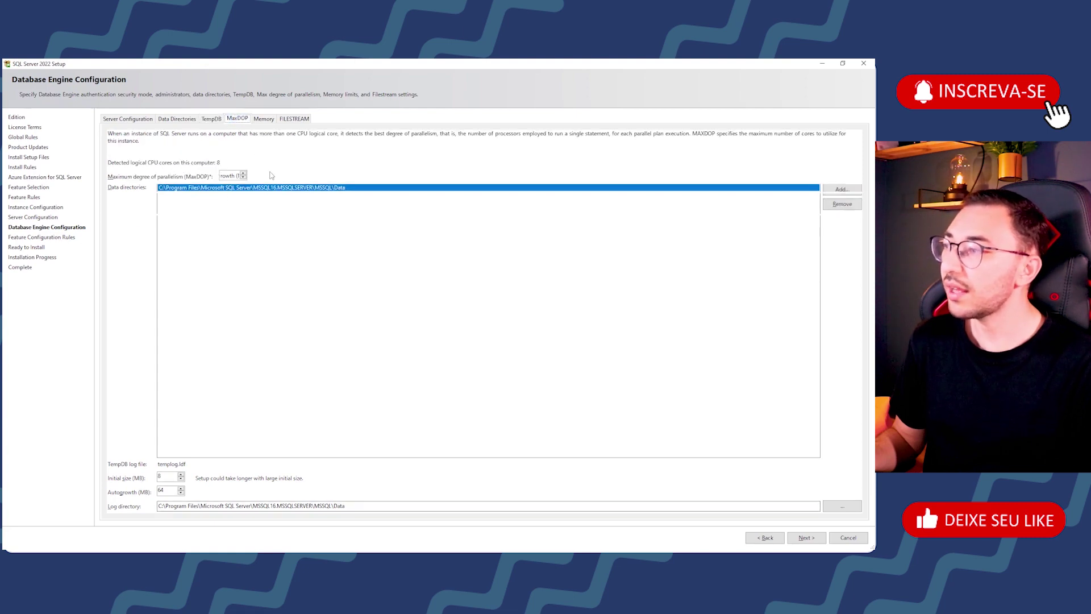
{"action": "double_click", "coordinate": [226, 175]}
{"action": "type", "text": "1"}
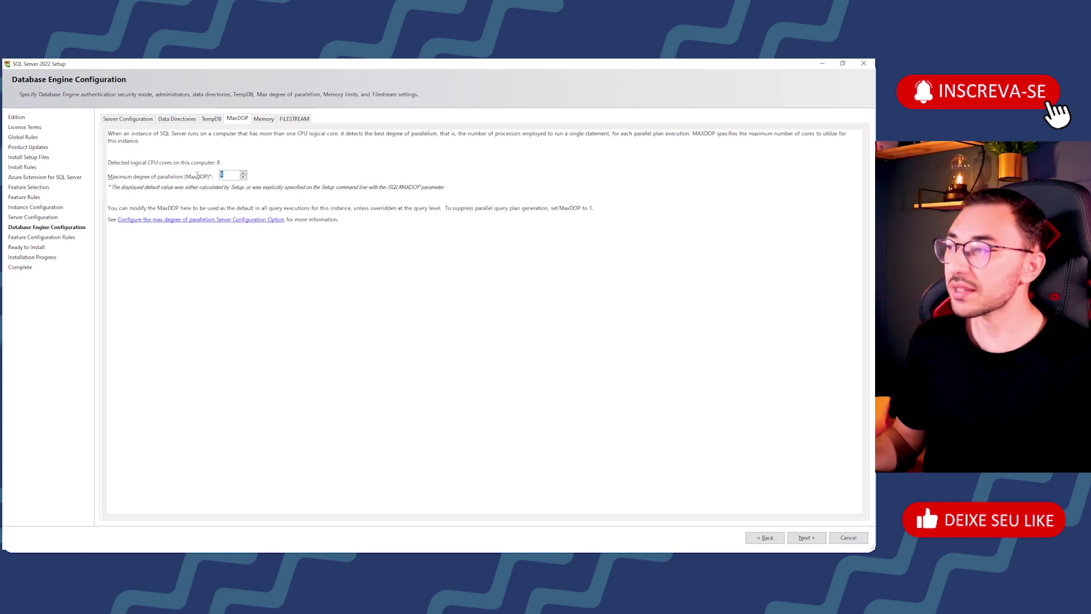
{"action": "left_click", "coordinate": [265, 119]}
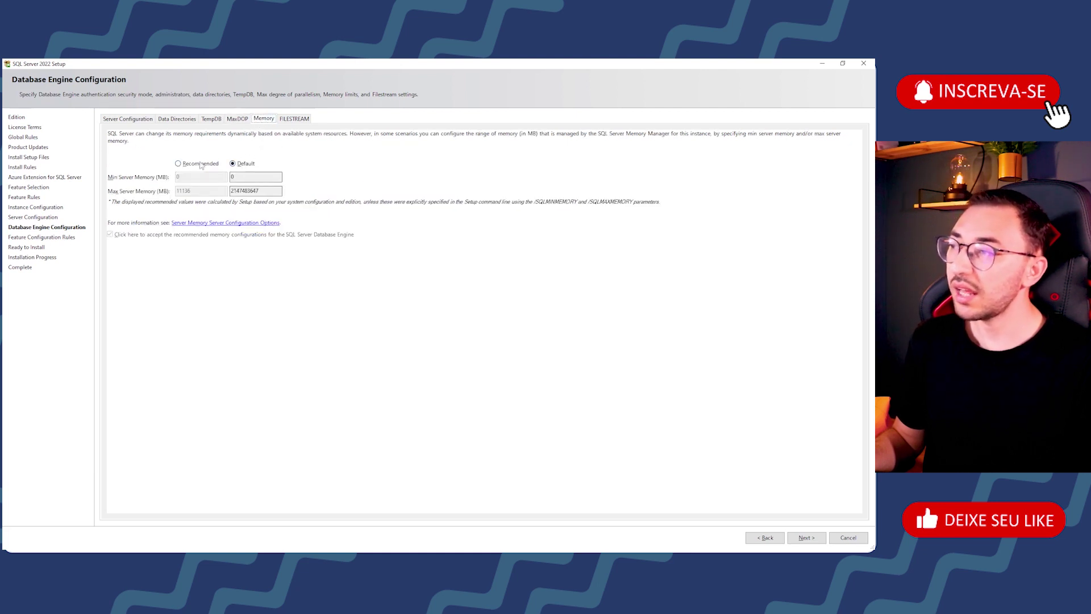
Step: Try the Recommended server memory values, then revert to the Default memory option
{"action": "double_click", "coordinate": [261, 192]}
{"action": "left_click", "coordinate": [264, 193]}
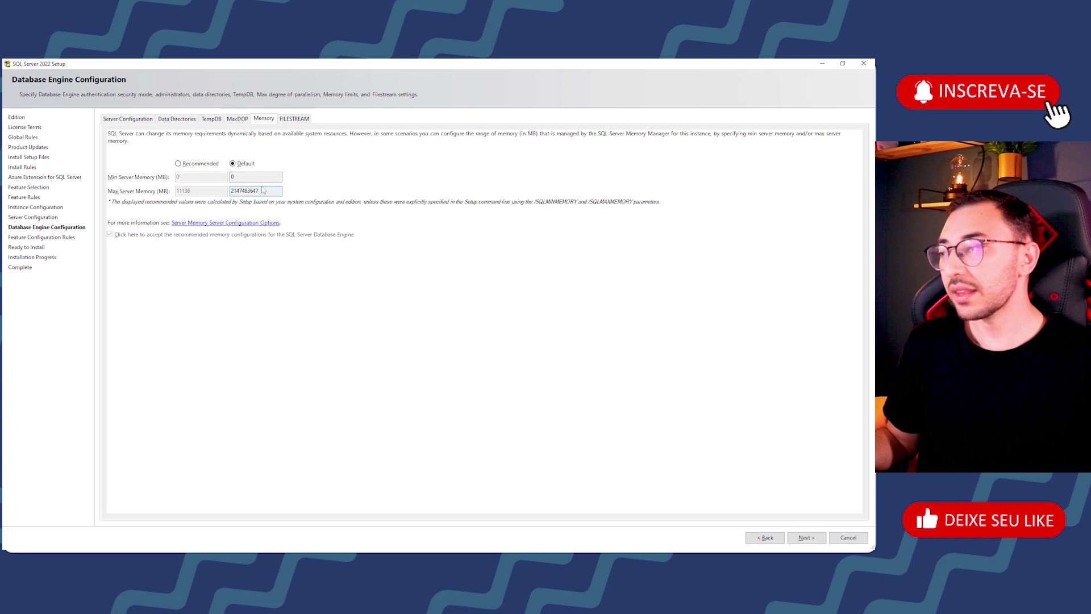
{"action": "left_click", "coordinate": [179, 164]}
{"action": "double_click", "coordinate": [177, 190]}
{"action": "type", "text": "1024"}
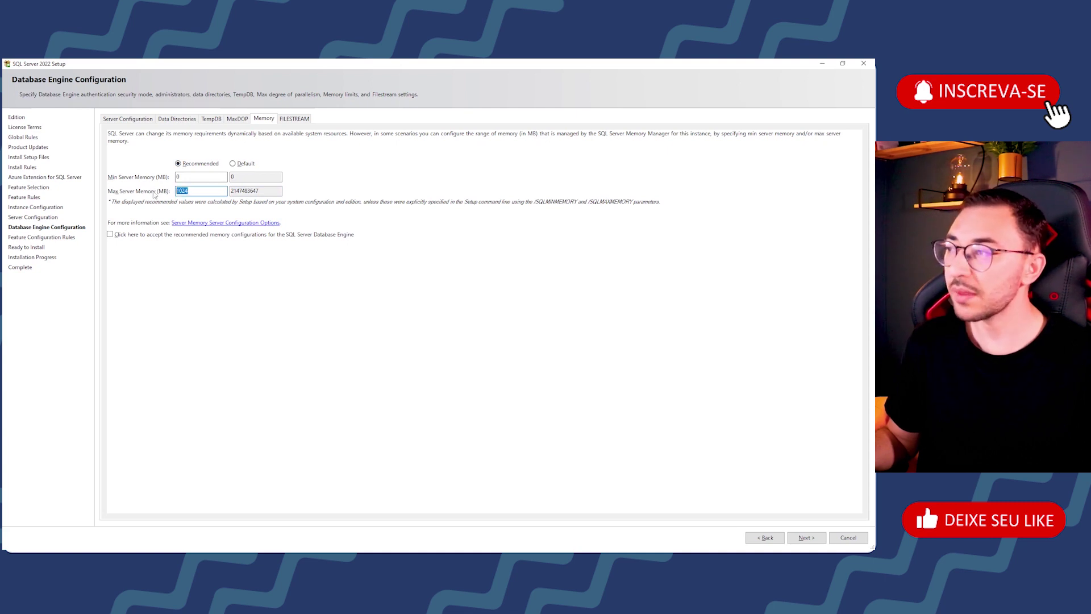
{"action": "left_click", "coordinate": [232, 164]}
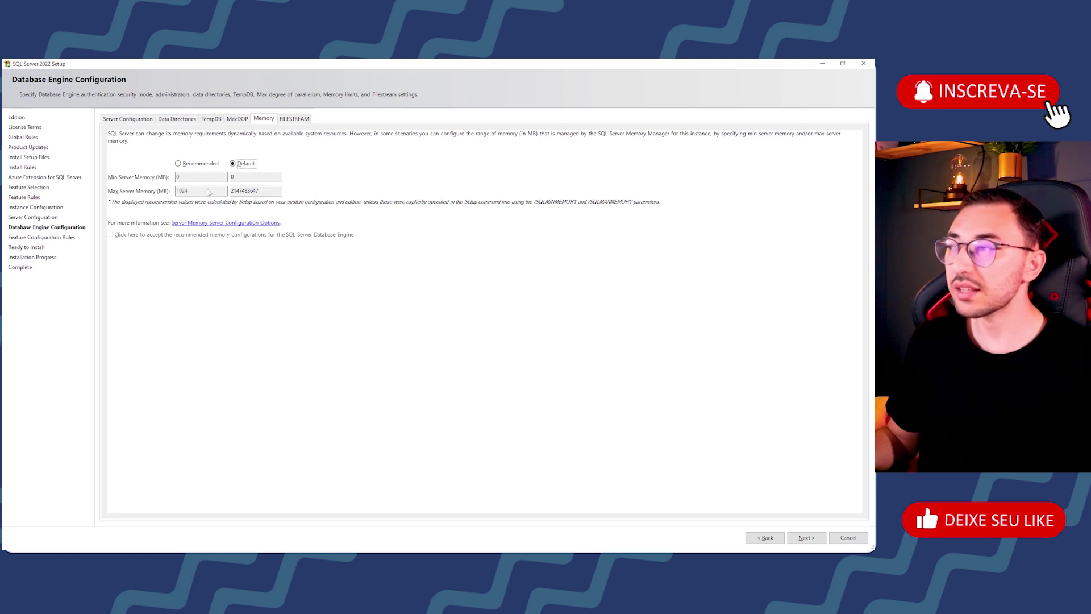
{"action": "double_click", "coordinate": [260, 191]}
{"action": "left_click", "coordinate": [255, 190]}
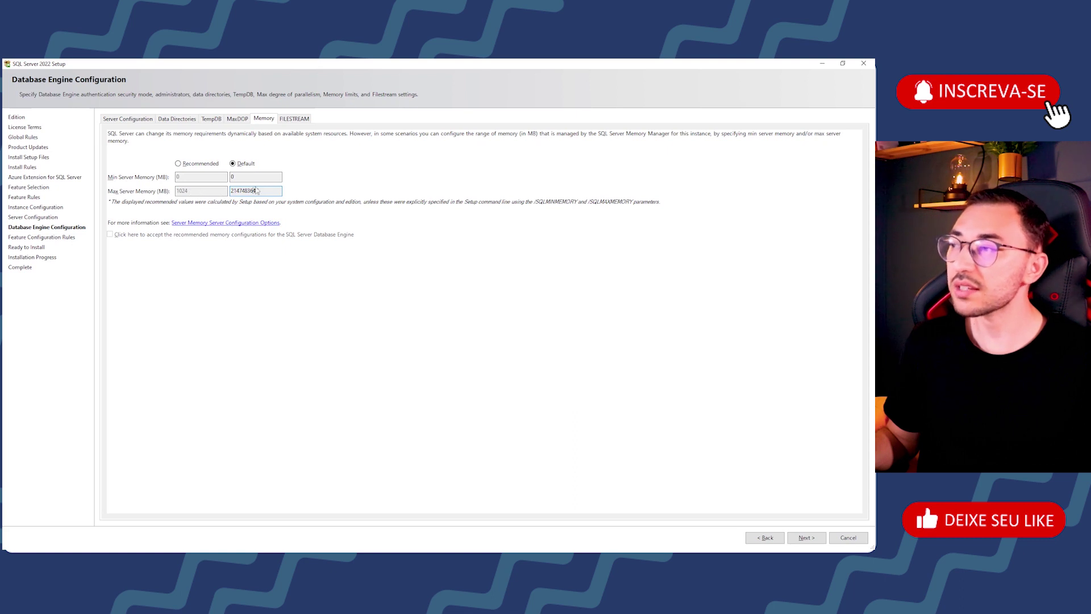
{"action": "double_click", "coordinate": [256, 192]}
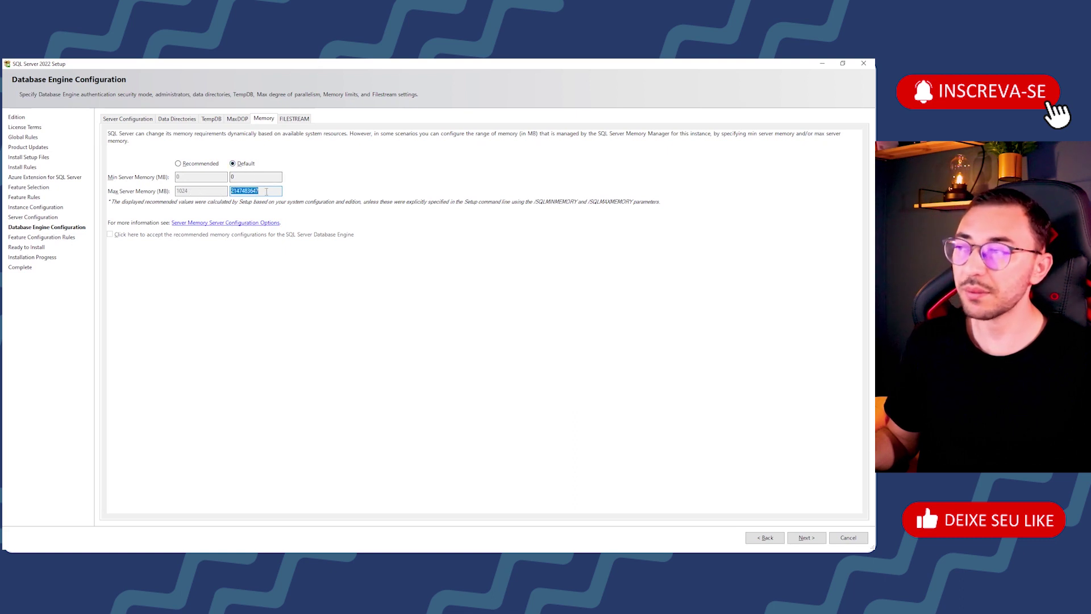
{"action": "left_click", "coordinate": [267, 191]}
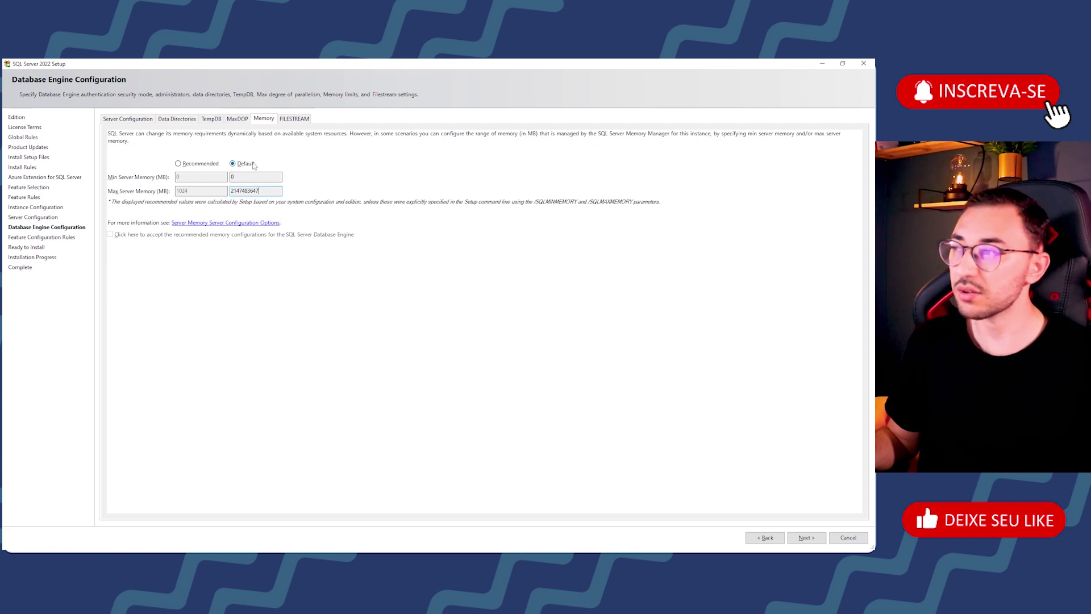
{"action": "left_click", "coordinate": [295, 119]}
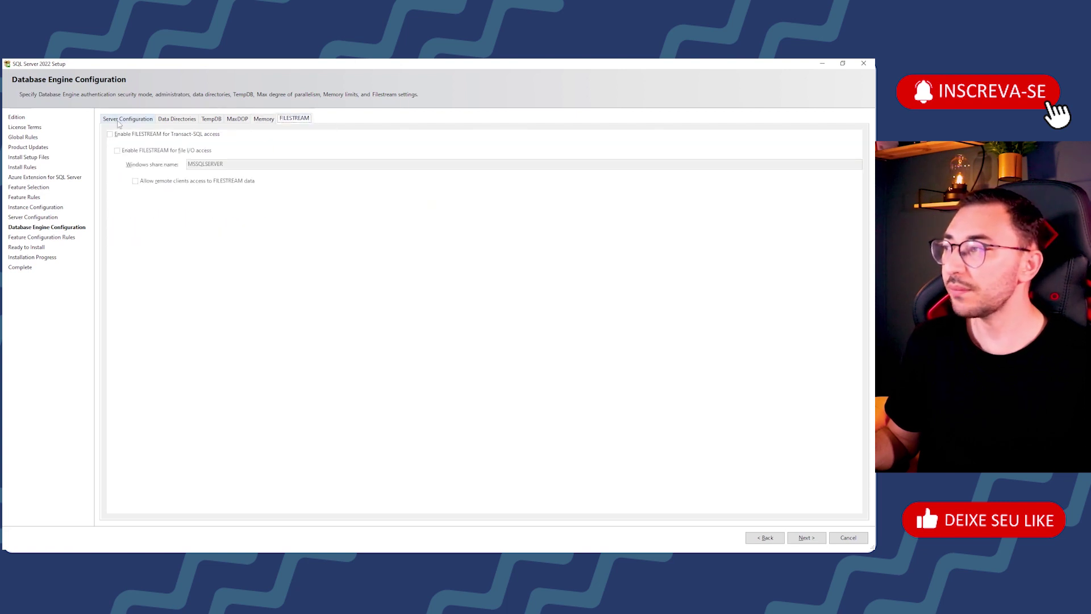
Step: Review the Ready to Install summary and start installing SQL Server 2022
{"action": "left_click", "coordinate": [117, 119]}
{"action": "left_click", "coordinate": [807, 538]}
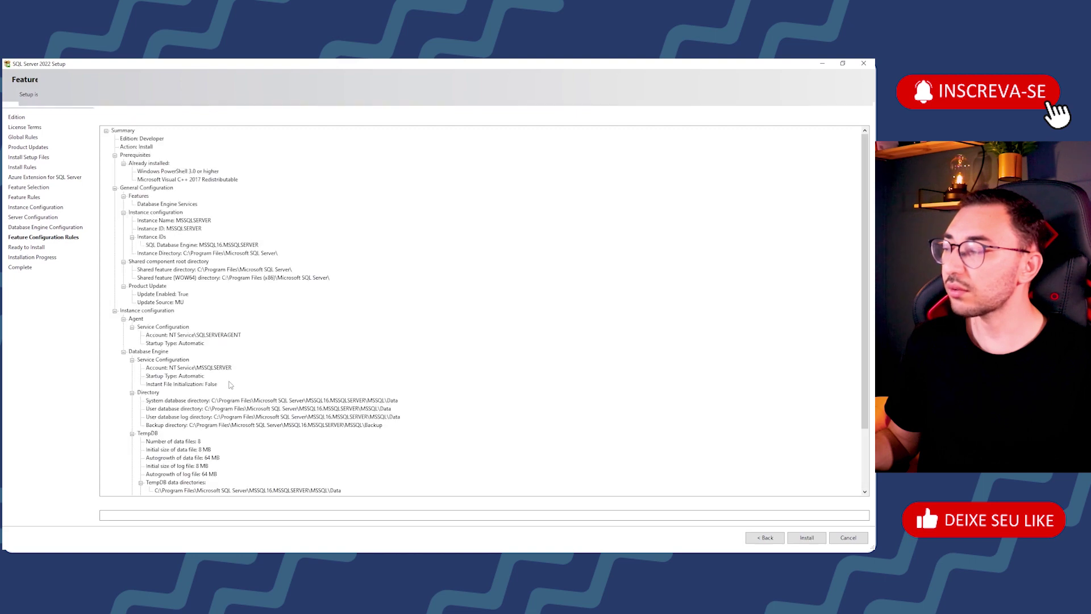
{"action": "scroll", "coordinate": [202, 188], "scroll_direction": "down", "scroll_amount": 3}
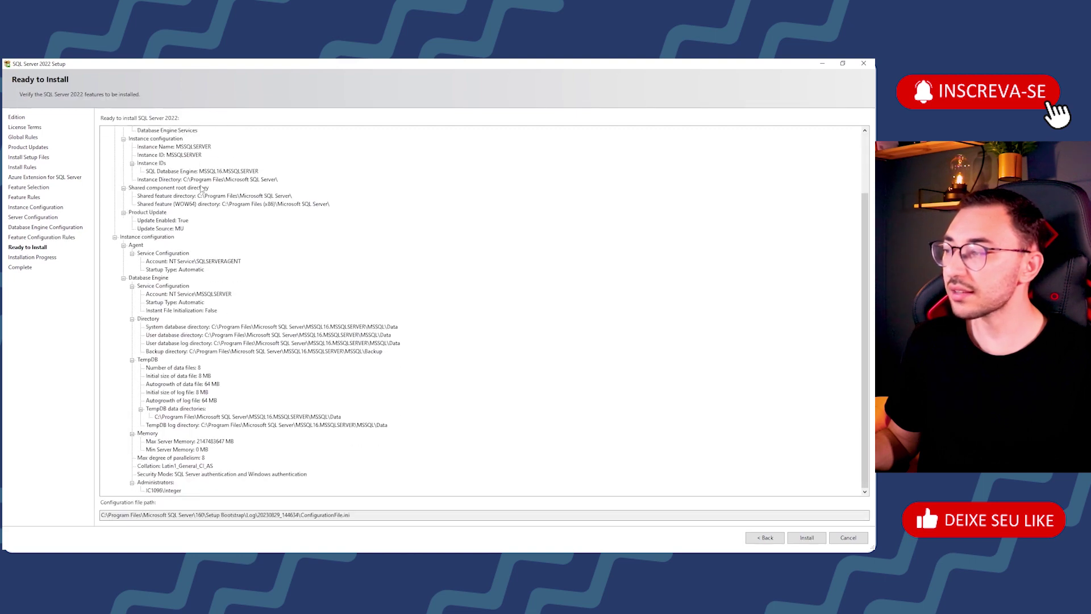
{"action": "scroll", "coordinate": [202, 189], "scroll_direction": "up", "scroll_amount": 3}
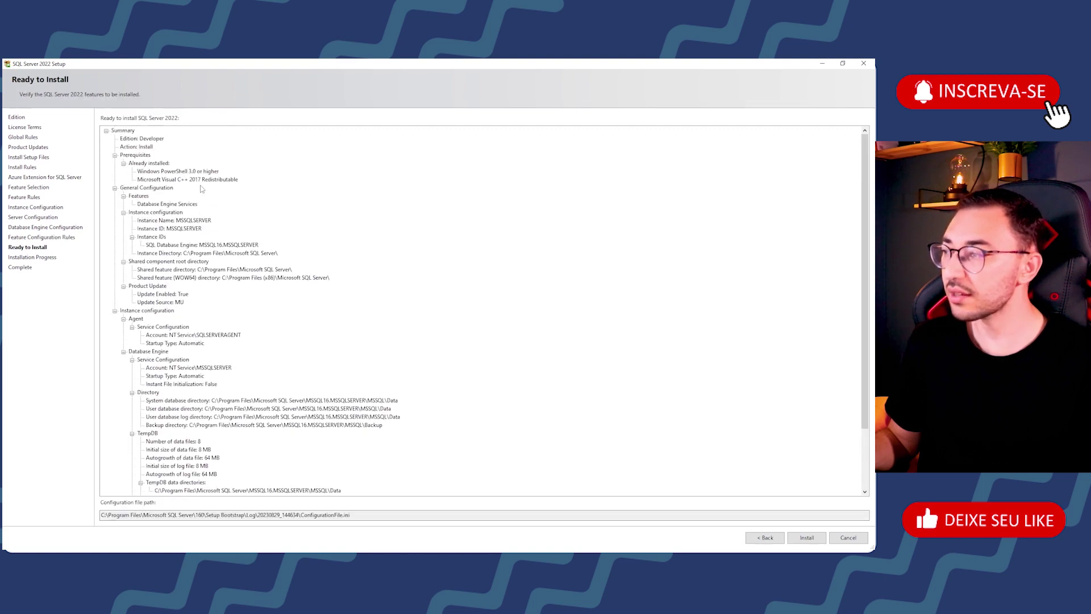
{"action": "left_click", "coordinate": [807, 537]}
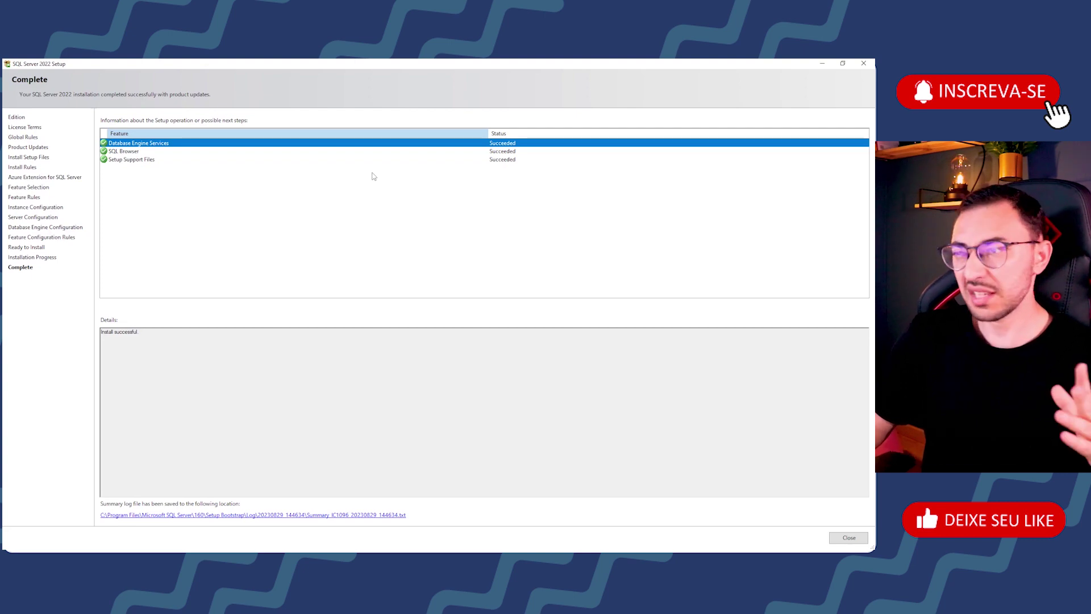
Step: Check the SQL Browser and Setup Support Files results, then close the setup wizard
{"action": "left_click", "coordinate": [137, 153]}
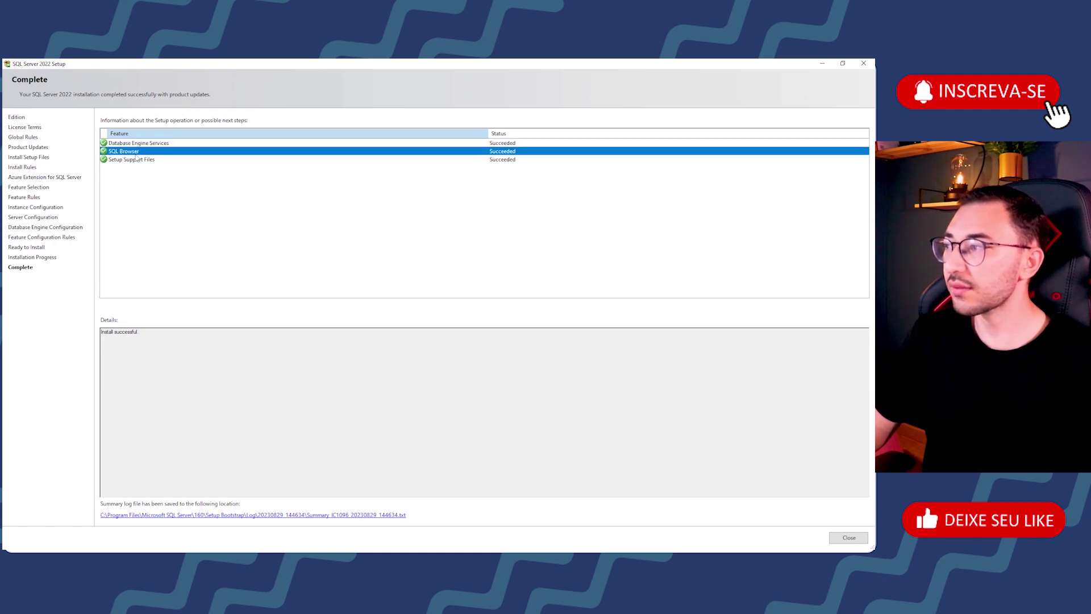
{"action": "left_click", "coordinate": [200, 161]}
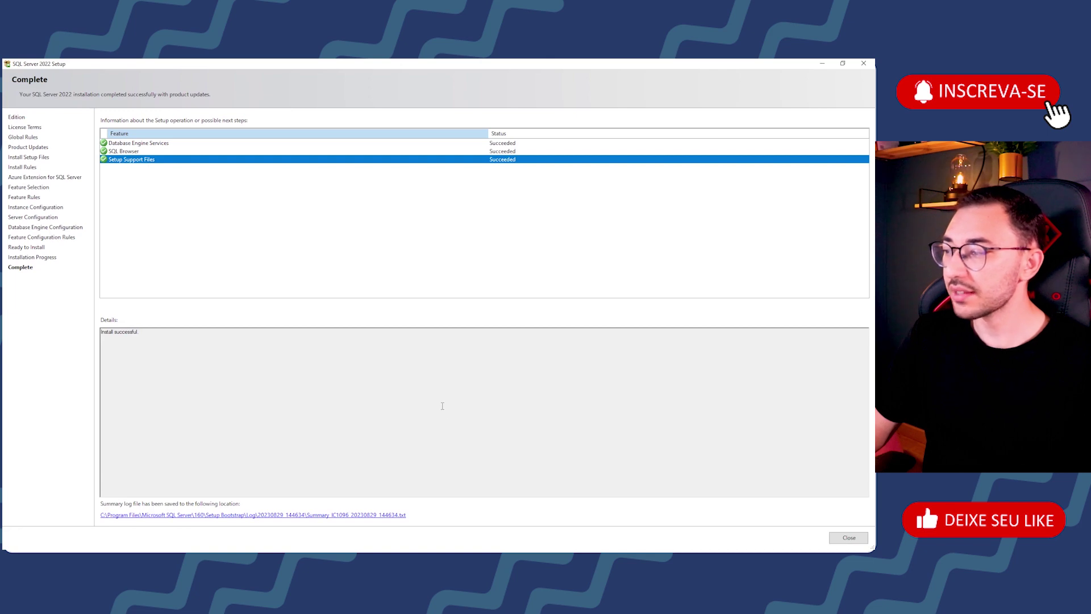
{"action": "left_click", "coordinate": [850, 538]}
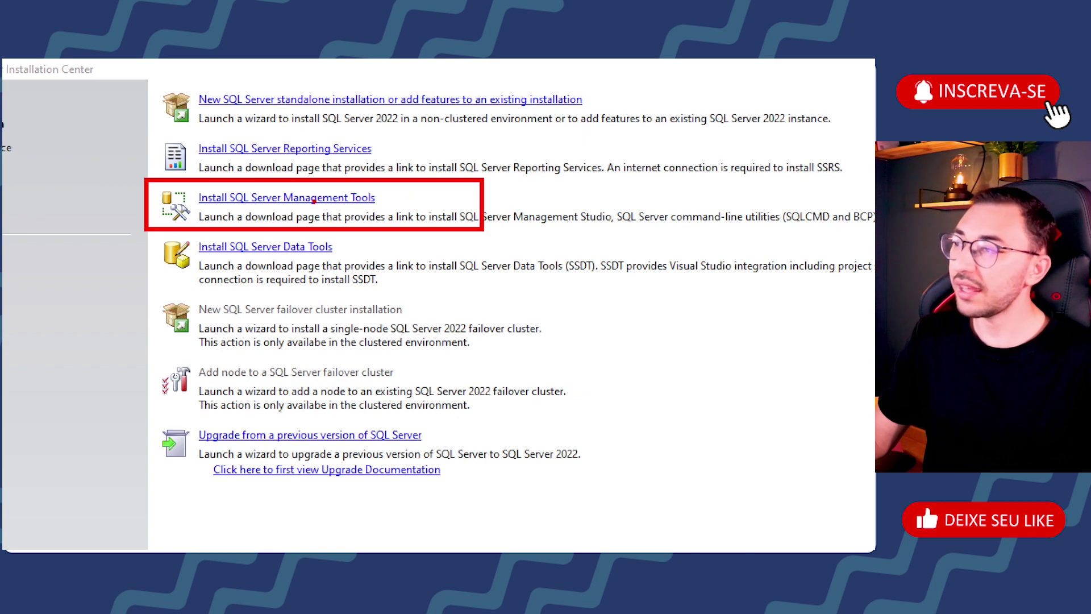
Step: Open the SSMS download page via 'Install SQL Server Management Tools'
{"action": "mouse_move", "coordinate": [391, 191]}
{"action": "left_mouse_down"}
{"action": "mouse_move", "coordinate": [419, 182]}
{"action": "mouse_move", "coordinate": [383, 194]}
{"action": "mouse_move", "coordinate": [402, 196]}
{"action": "left_mouse_up"}
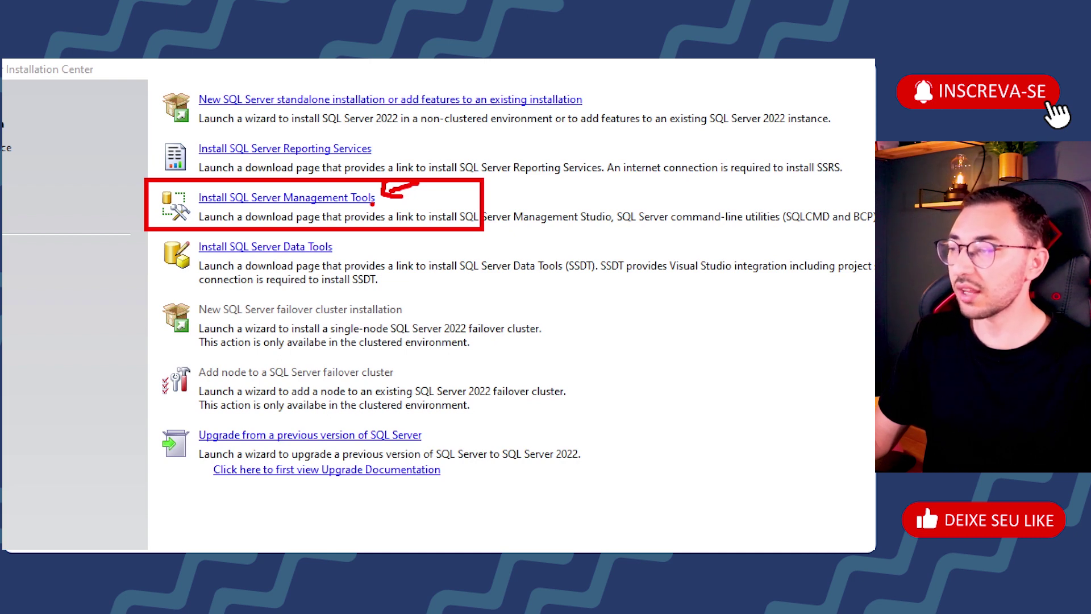
{"action": "key", "text": "Escape"}
{"action": "left_click", "coordinate": [176, 129]}
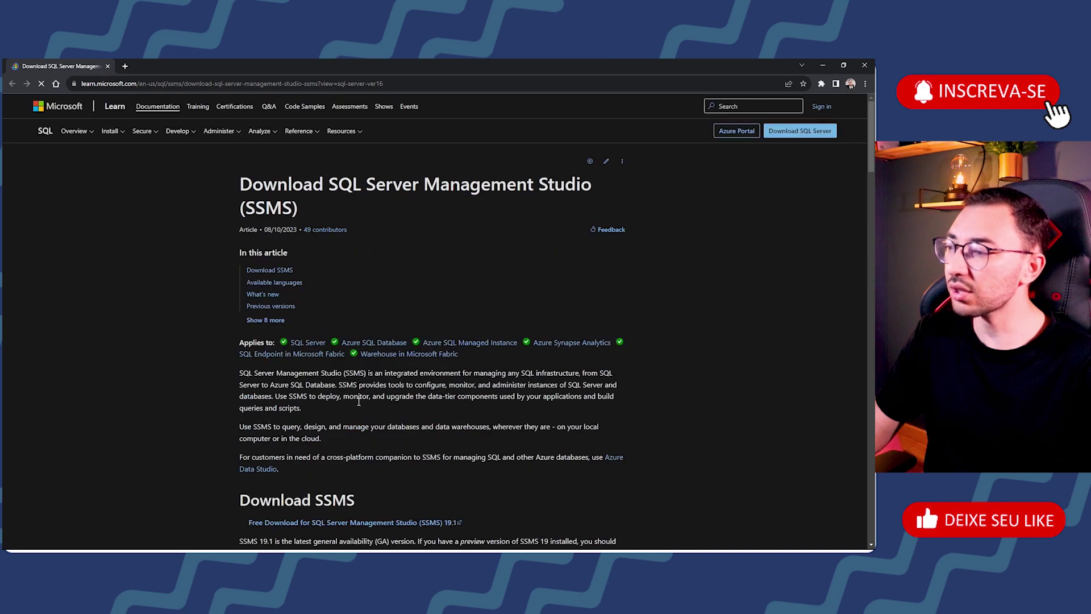
Step: Download the SSMS 19.1 installer SSMS-Setup-ENU.exe and check its download progress
{"action": "double_click", "coordinate": [446, 378]}
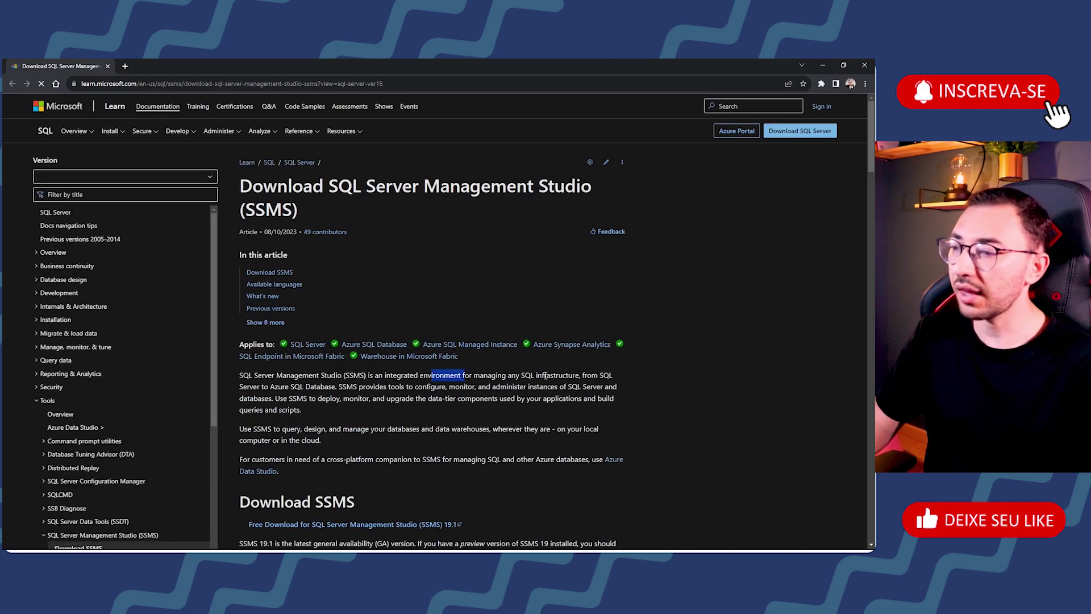
{"action": "scroll", "coordinate": [443, 364], "scroll_direction": "down", "scroll_amount": 5}
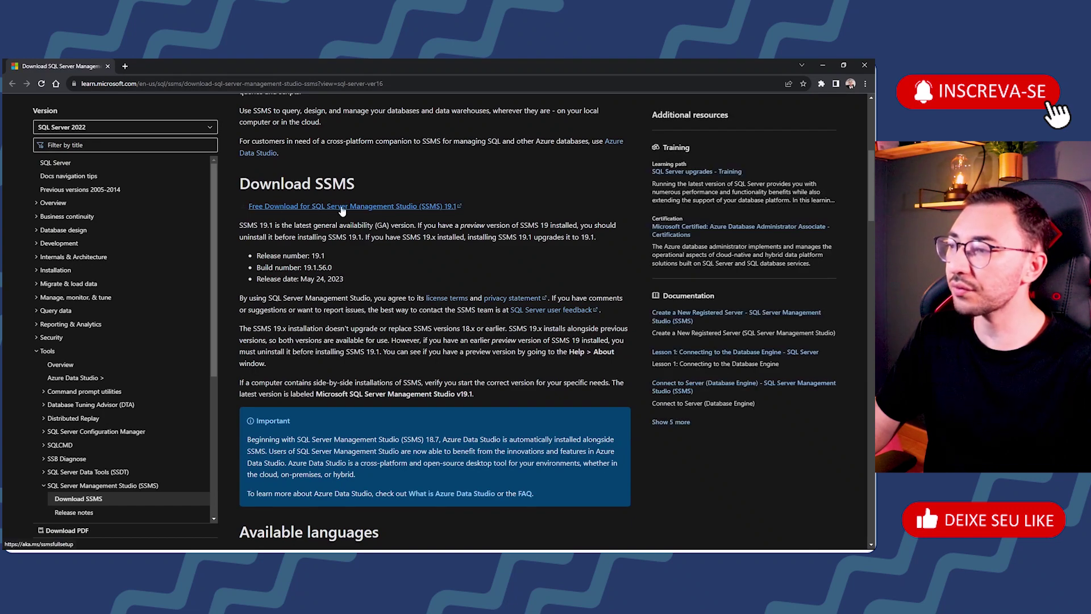
{"action": "left_click", "coordinate": [433, 208]}
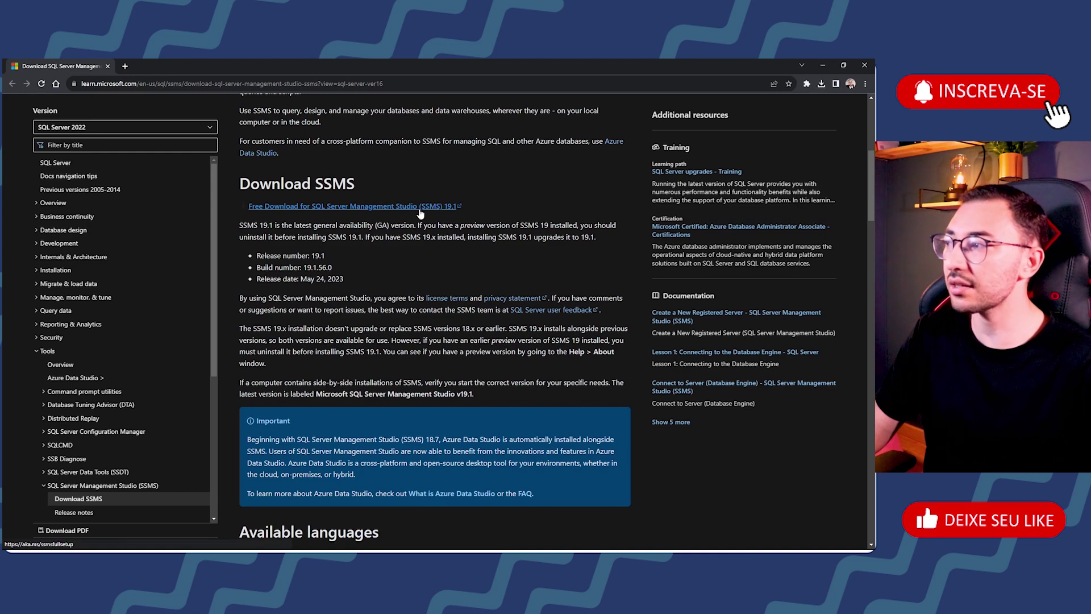
{"action": "left_click", "coordinate": [820, 85]}
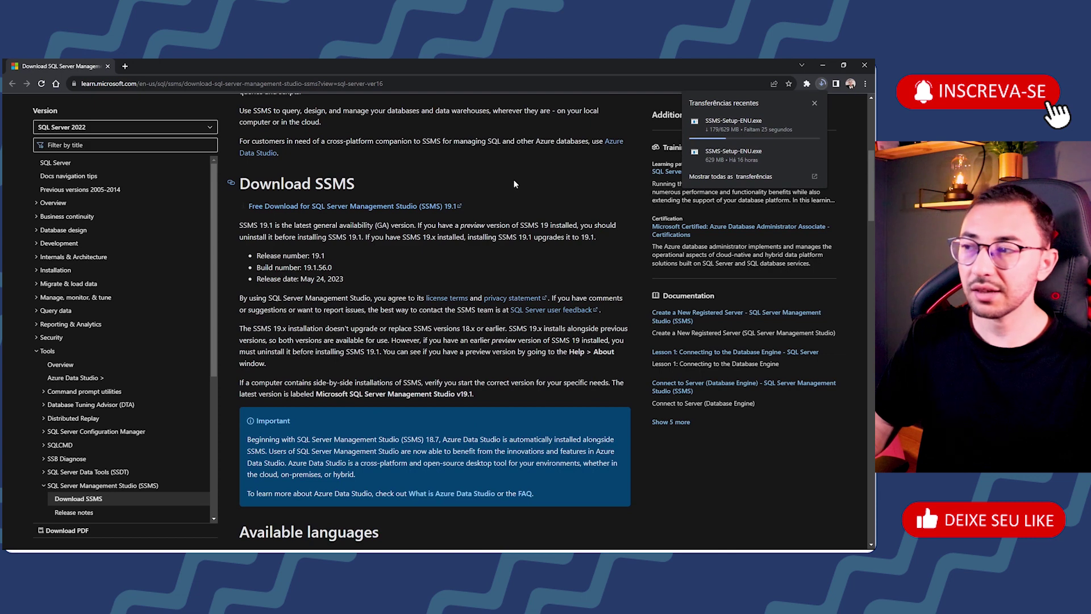
Step: Confirm the 629 MB SSMS-Setup-ENU.exe download finished and show it in its folder
{"action": "left_click", "coordinate": [515, 226]}
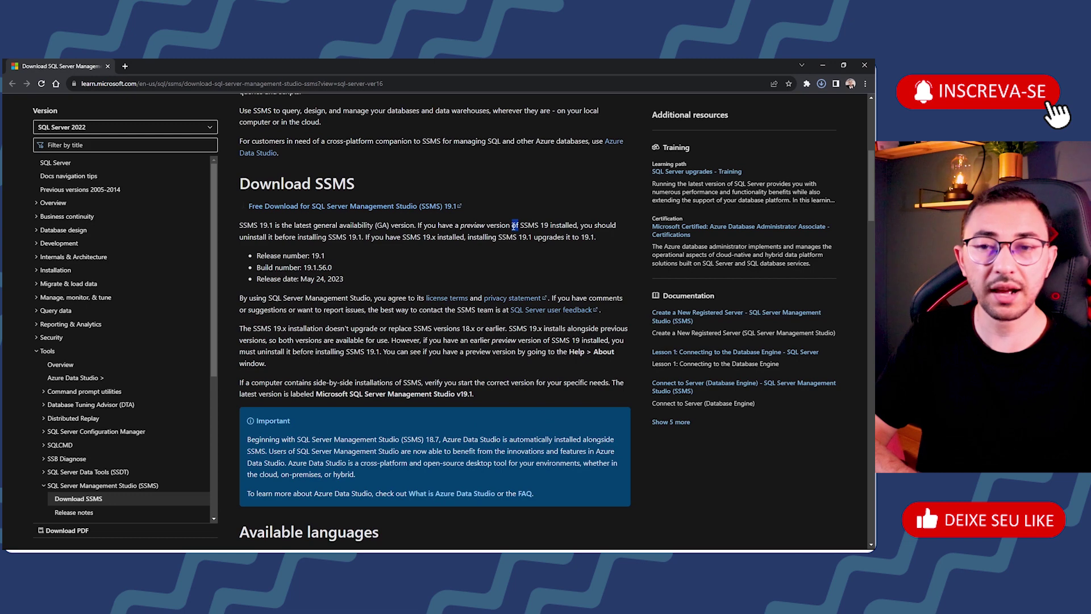
{"action": "left_click", "coordinate": [511, 229]}
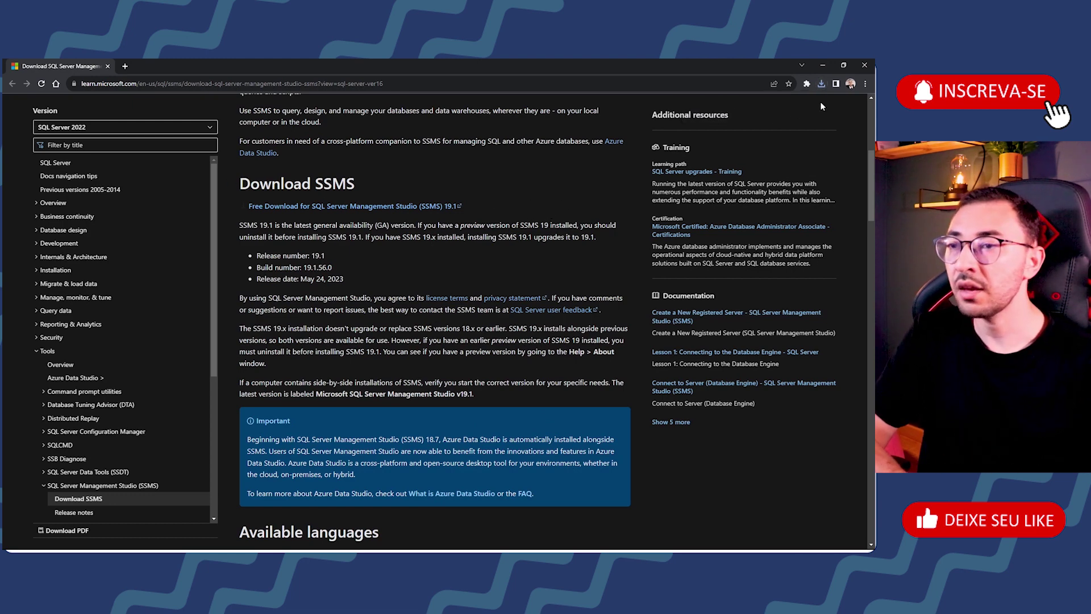
{"action": "left_click", "coordinate": [818, 86]}
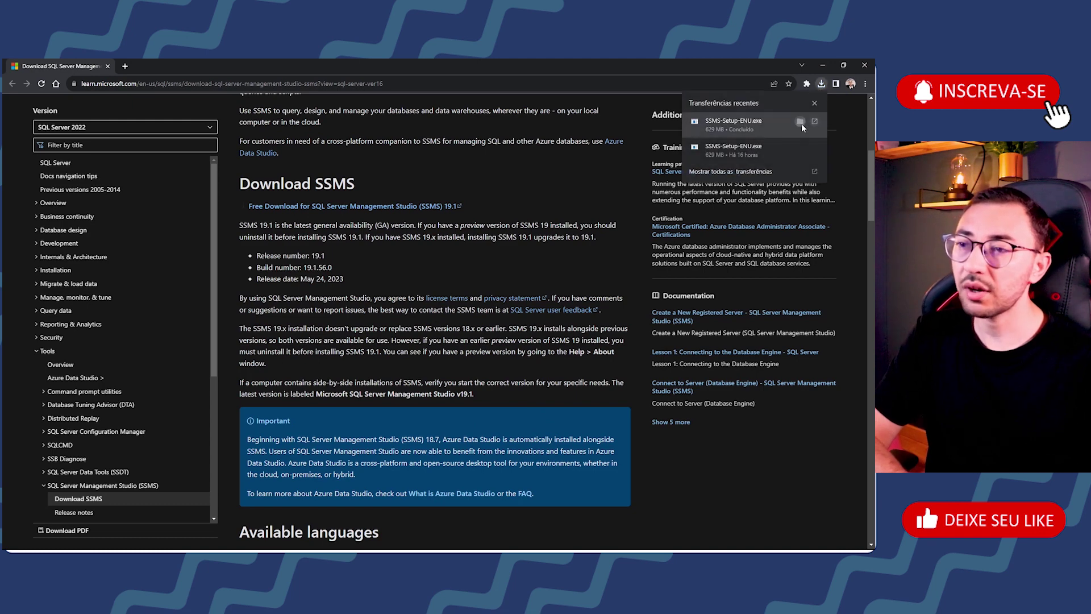
{"action": "left_click", "coordinate": [800, 125]}
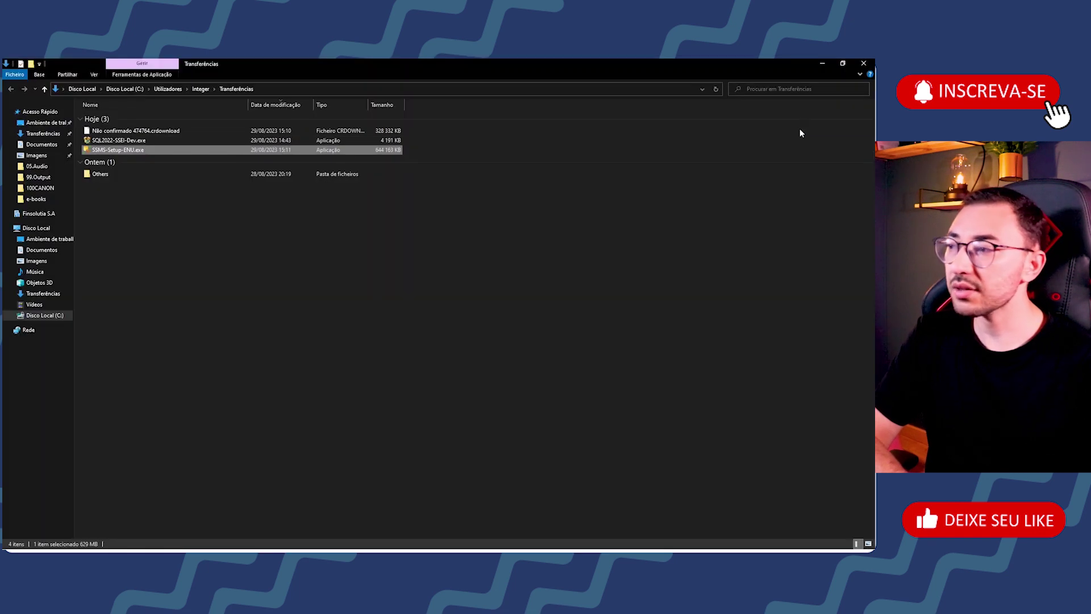
Step: Run SSMS-Setup-ENU.exe from the Transferências folder
{"action": "double_click", "coordinate": [146, 152]}
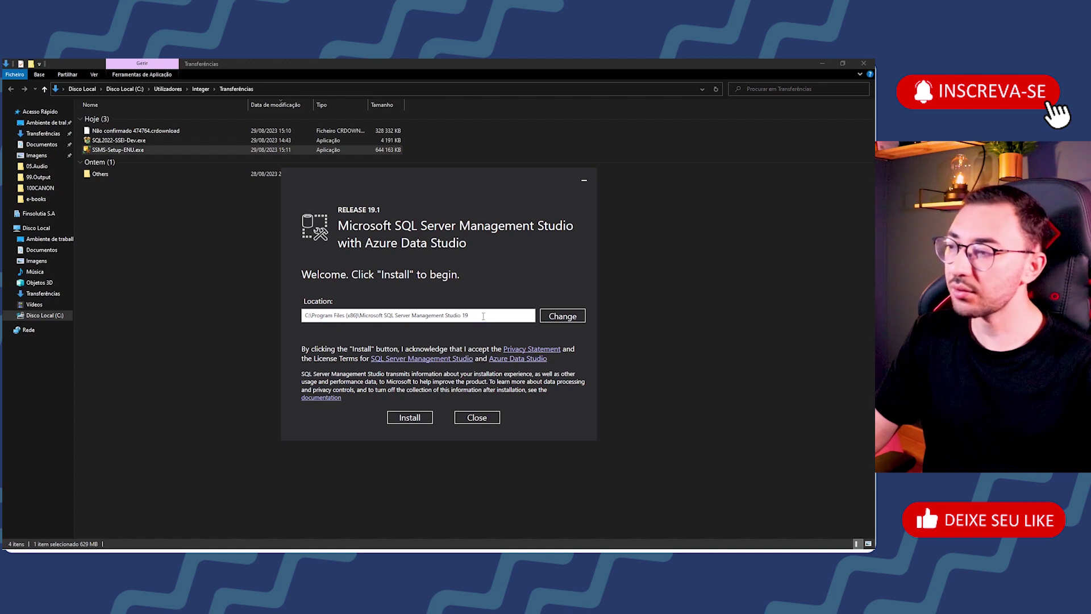
Step: Keep the default C:\Program Files (x86)\Microsoft SQL Server Management Studio 19 location and start installing SSMS 19.1
{"action": "left_click_drag", "start_coordinate": [476, 317], "coordinate": [269, 324]}
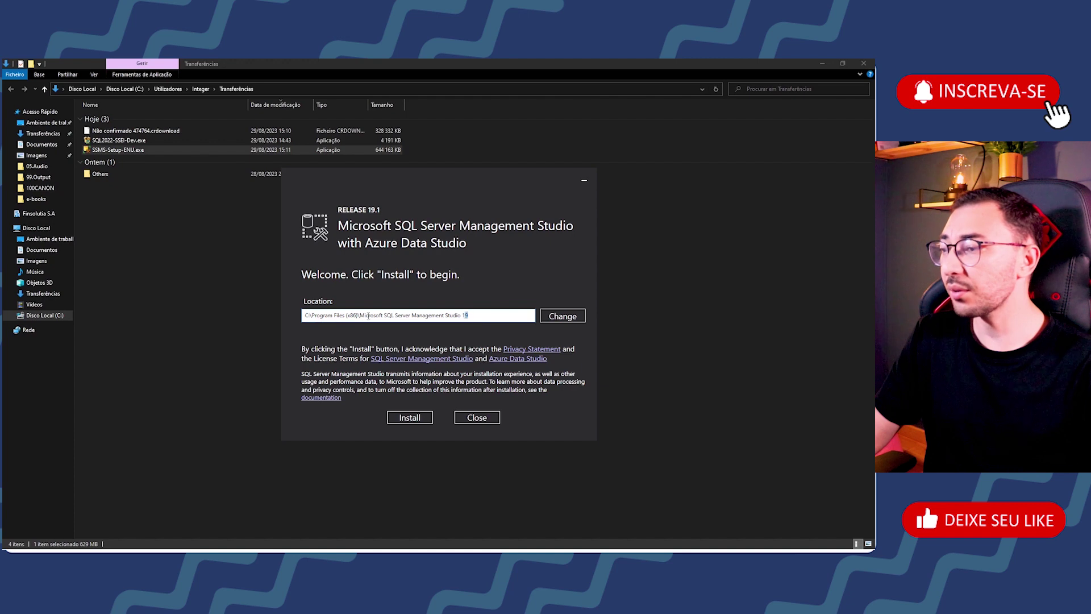
{"action": "left_click", "coordinate": [494, 314]}
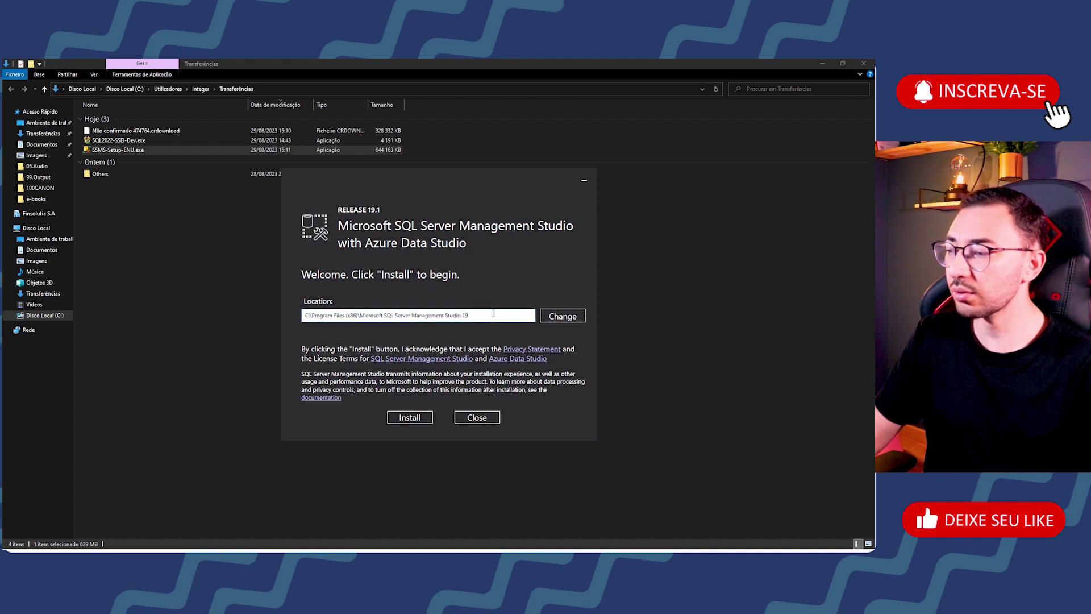
{"action": "left_click_drag", "start_coordinate": [312, 316], "coordinate": [501, 316]}
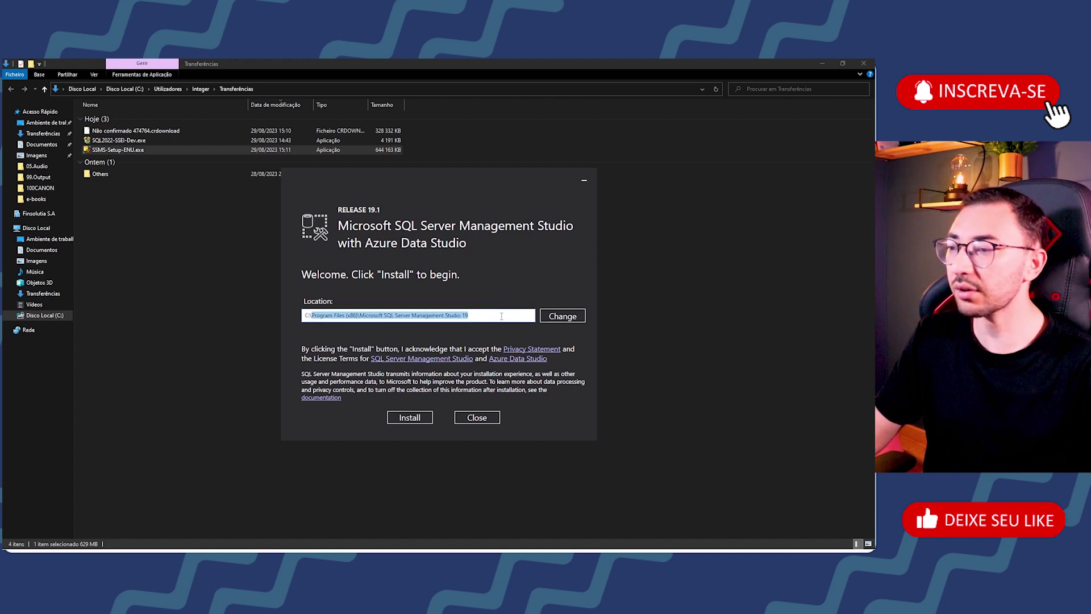
{"action": "left_click", "coordinate": [501, 316]}
{"action": "left_click", "coordinate": [410, 417]}
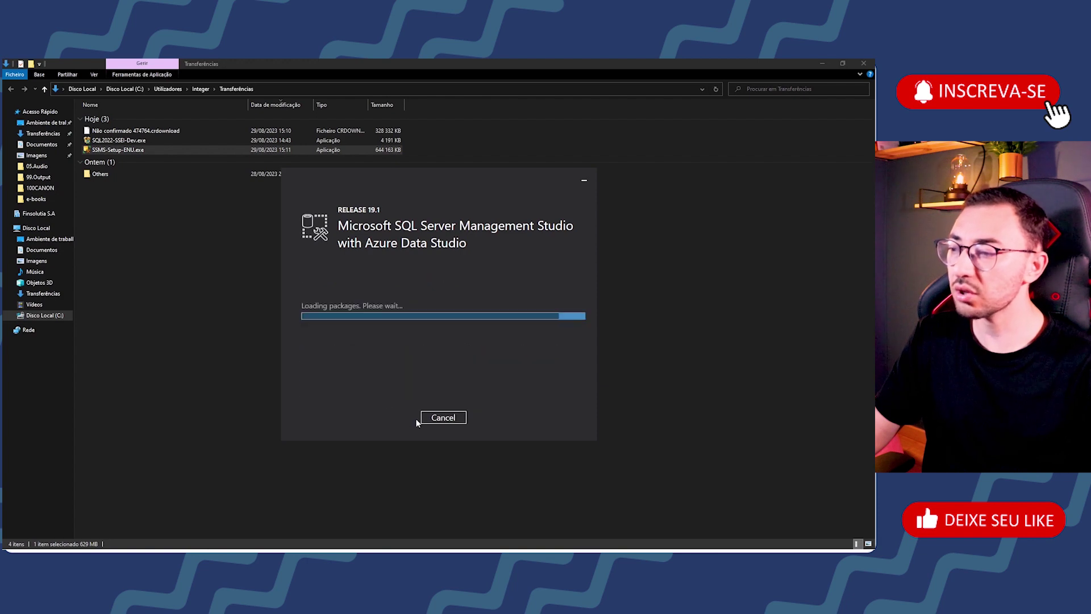
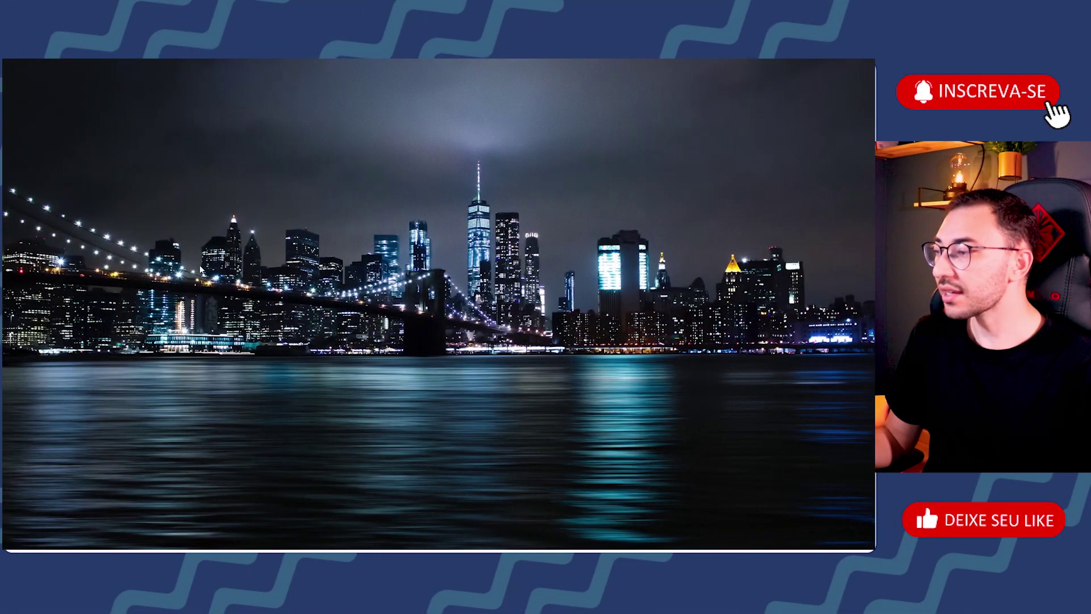
Step: Launch SQL Server 2022 Configuration Manager from the Microsoft SQL Server 2022 Start menu folder
{"action": "key", "text": "super"}
{"action": "scroll", "coordinate": [78, 260], "scroll_direction": "down", "scroll_amount": 8}
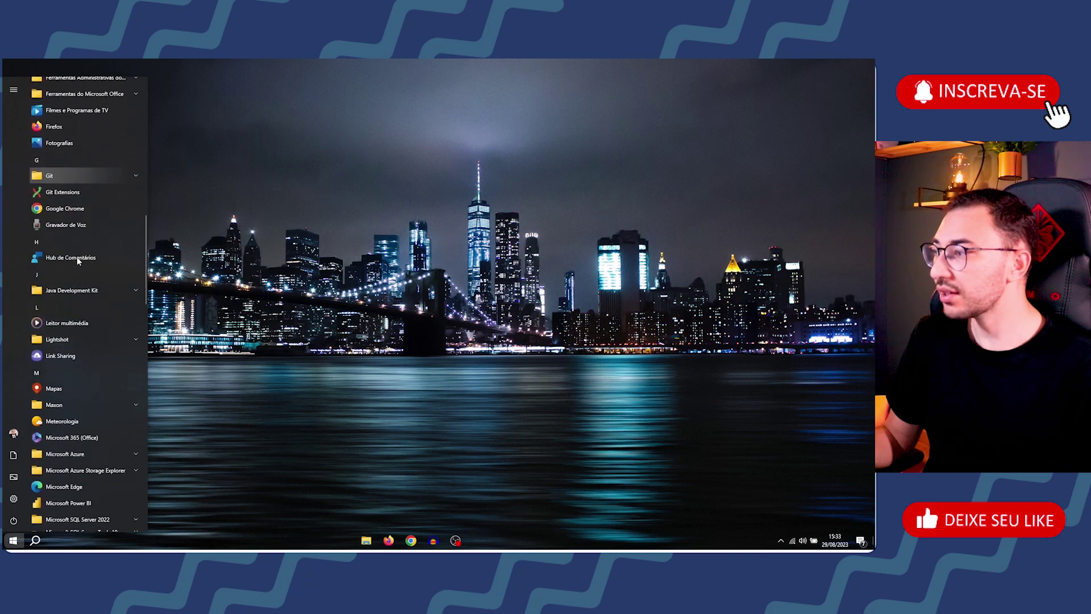
{"action": "scroll", "coordinate": [78, 261], "scroll_direction": "down", "scroll_amount": 3}
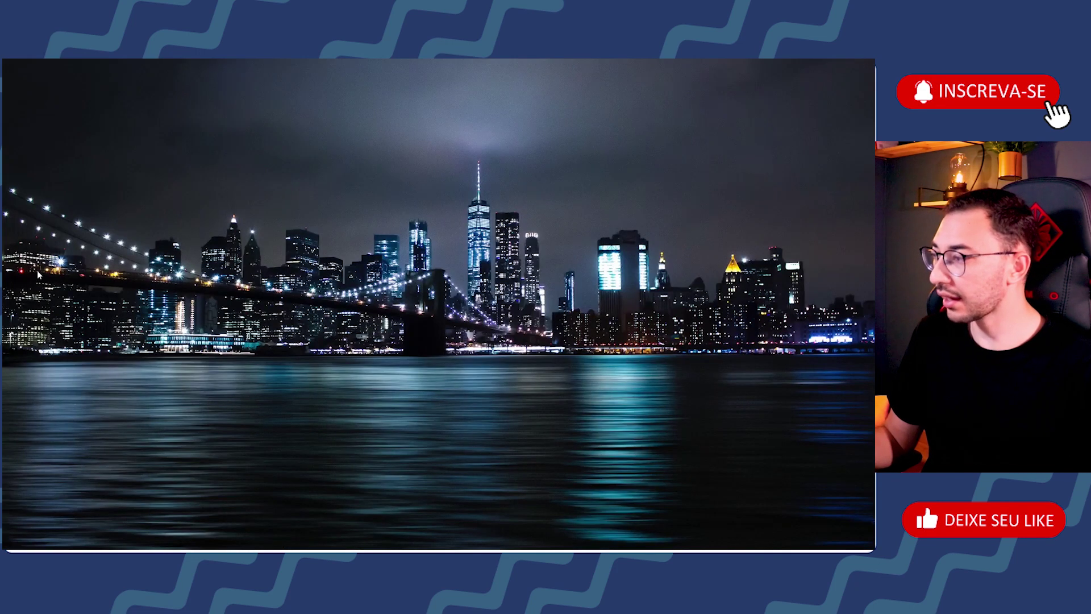
{"action": "key", "text": "super"}
{"action": "scroll", "coordinate": [86, 267], "scroll_direction": "down", "scroll_amount": 10}
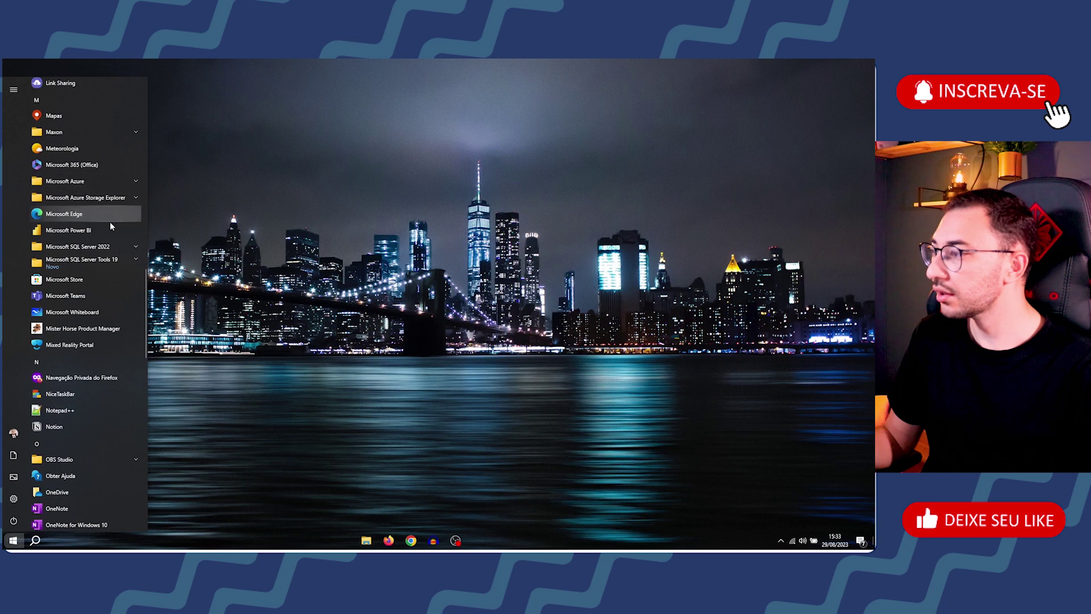
{"action": "left_click", "coordinate": [102, 249]}
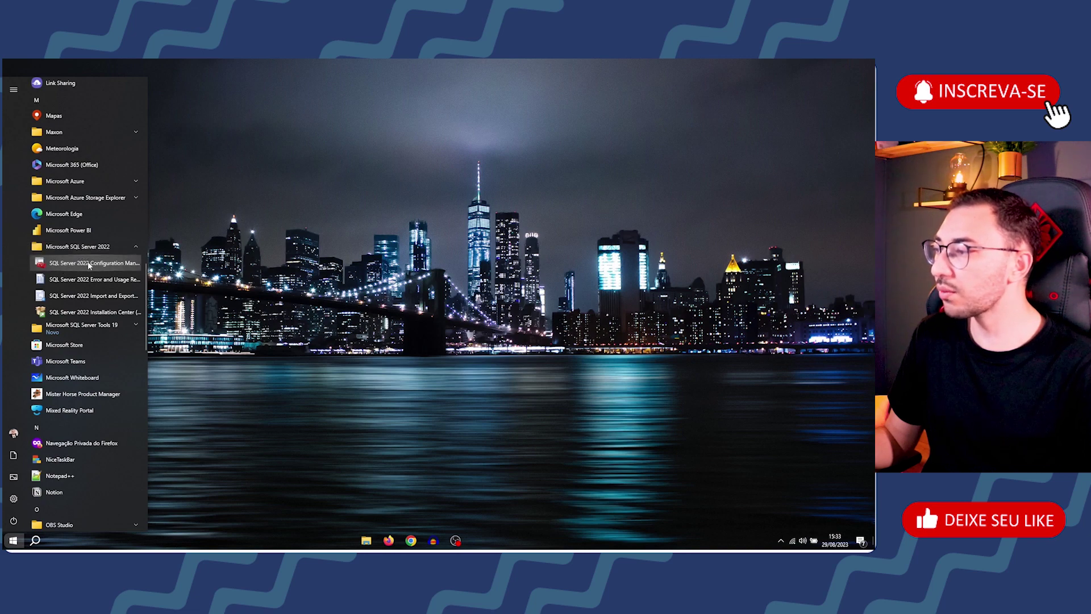
{"action": "left_click", "coordinate": [89, 263]}
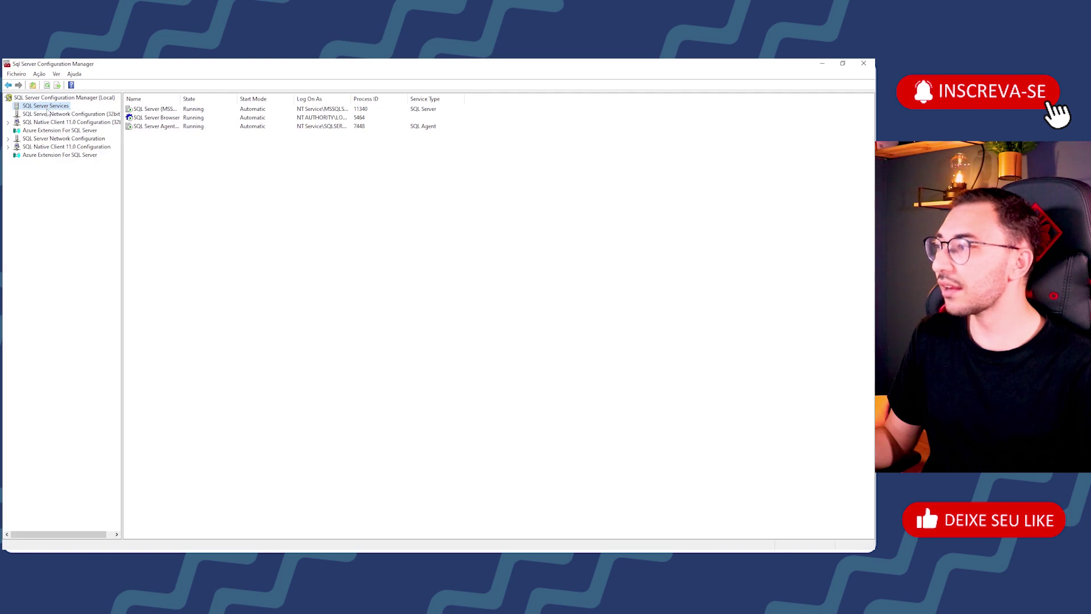
Step: Widen the Name column and stop the SQL Server Agent (MSSQLSERVER) service, leaving SQL Server running
{"action": "double_click", "coordinate": [181, 97]}
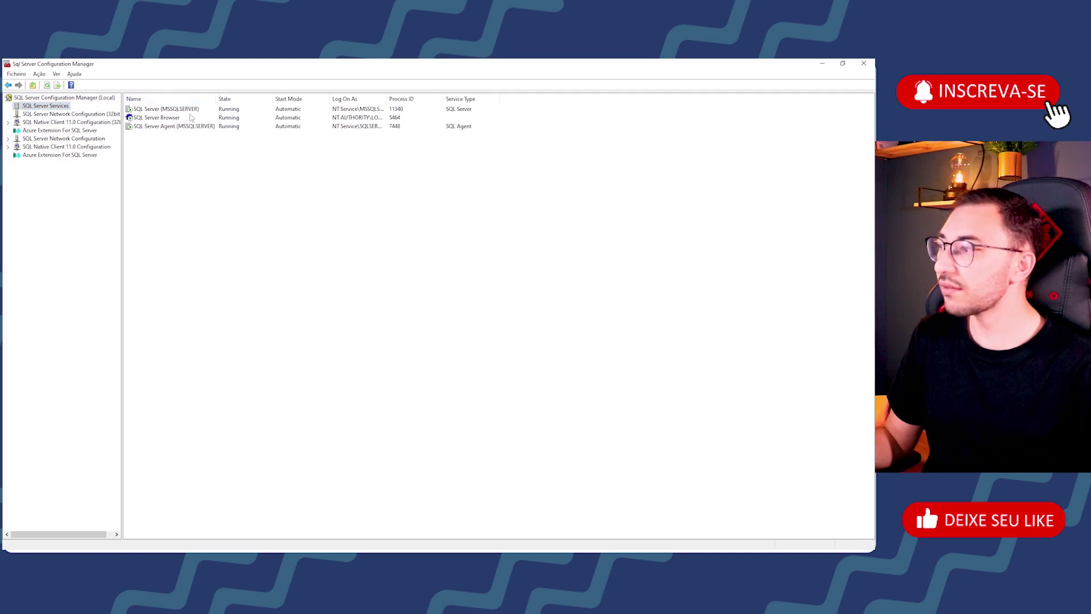
{"action": "left_click", "coordinate": [175, 109]}
{"action": "left_click", "coordinate": [176, 126]}
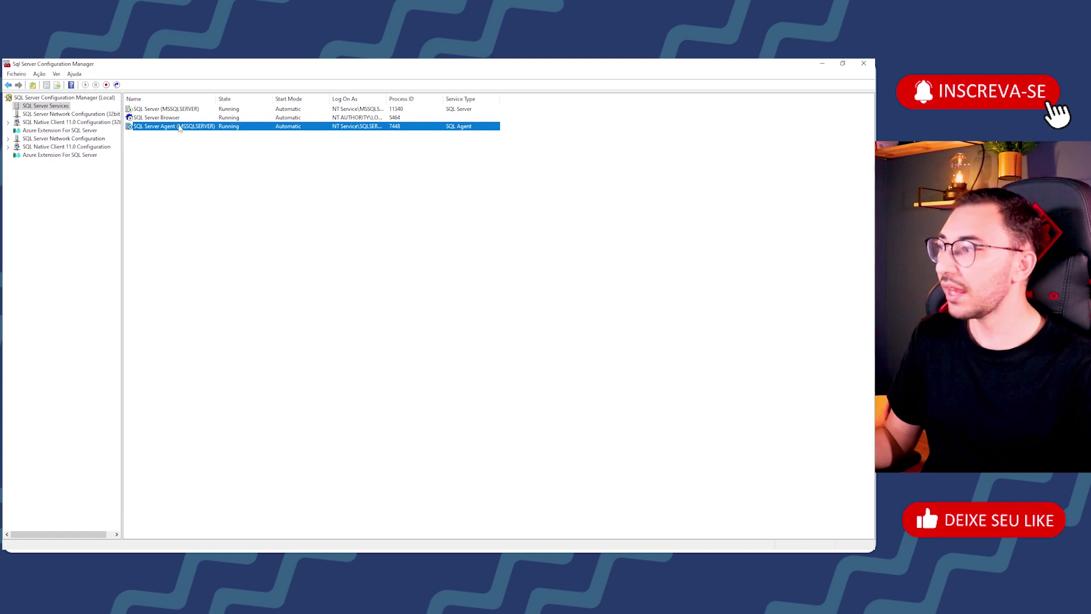
{"action": "left_click", "coordinate": [106, 85]}
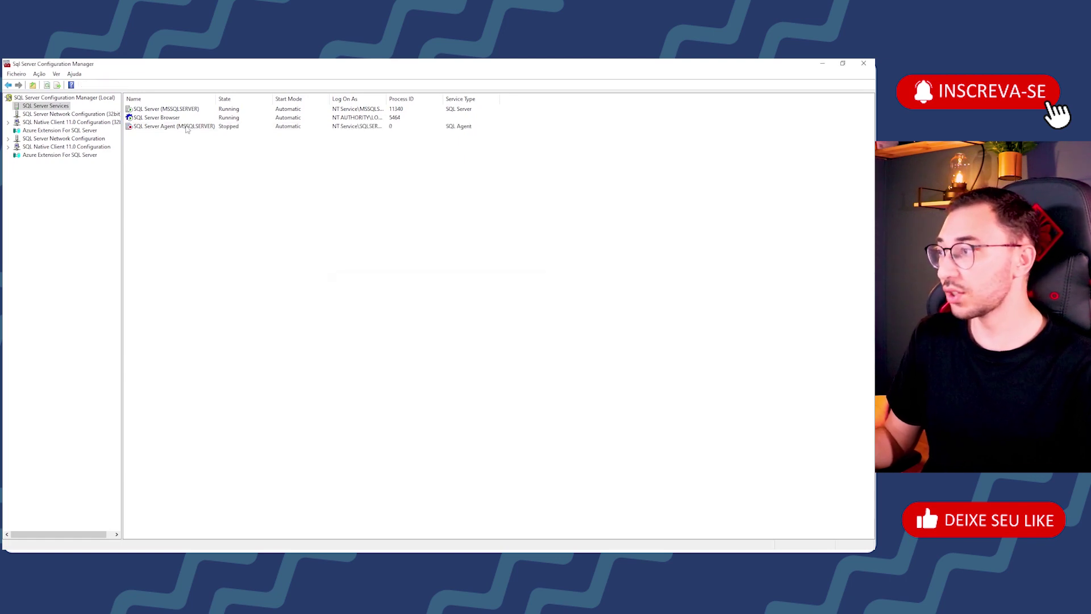
{"action": "left_click", "coordinate": [161, 110]}
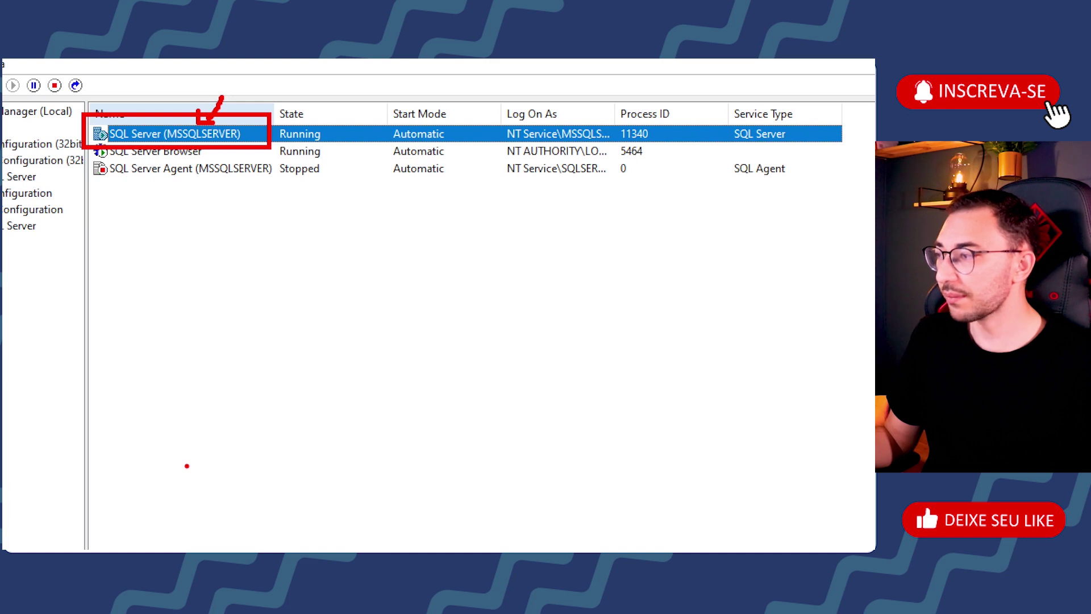
Step: Sort services by name and start SQL Server (MSSQLSERVER) again, now running as process 6064
{"action": "left_click_drag", "start_coordinate": [273, 117], "coordinate": [340, 149]}
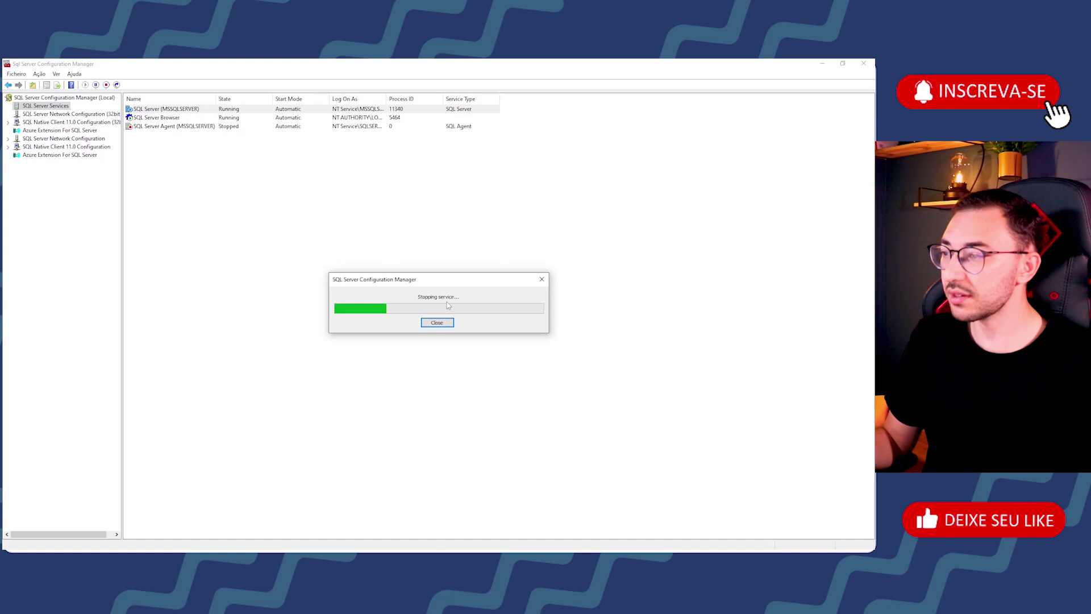
{"action": "left_click", "coordinate": [170, 99]}
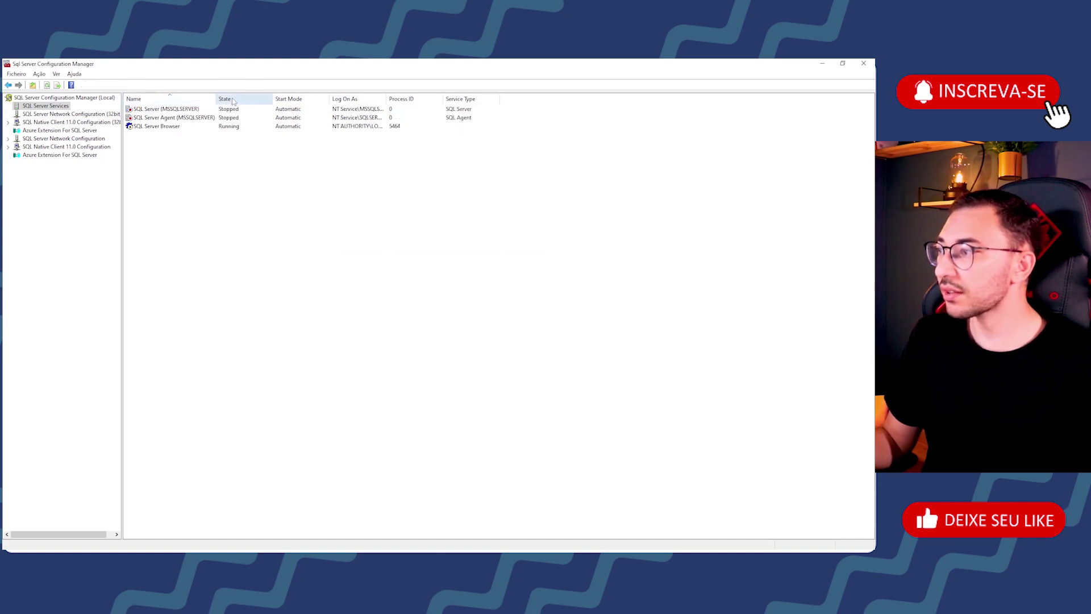
{"action": "left_click", "coordinate": [188, 109]}
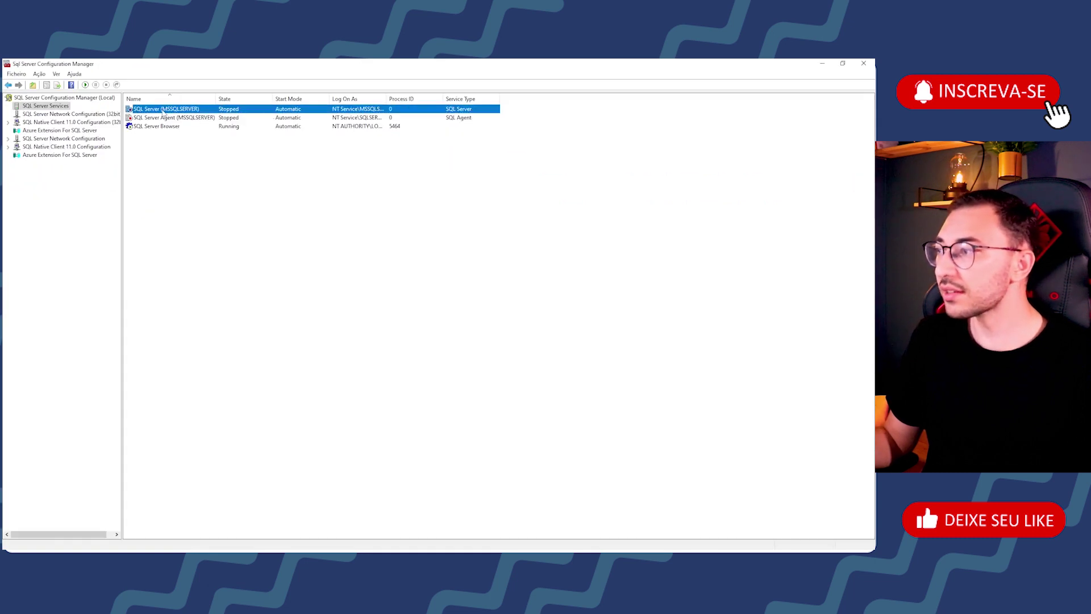
{"action": "left_click", "coordinate": [85, 85]}
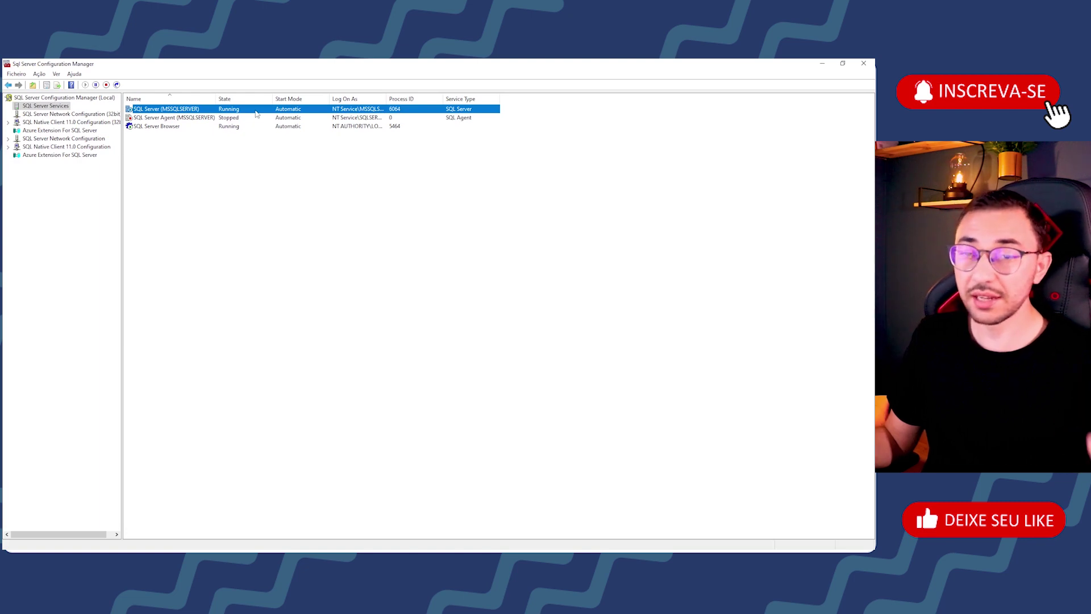
Step: Launch SQL Server Management Studio from the Start menu's Recently added list
{"action": "key", "text": "super"}
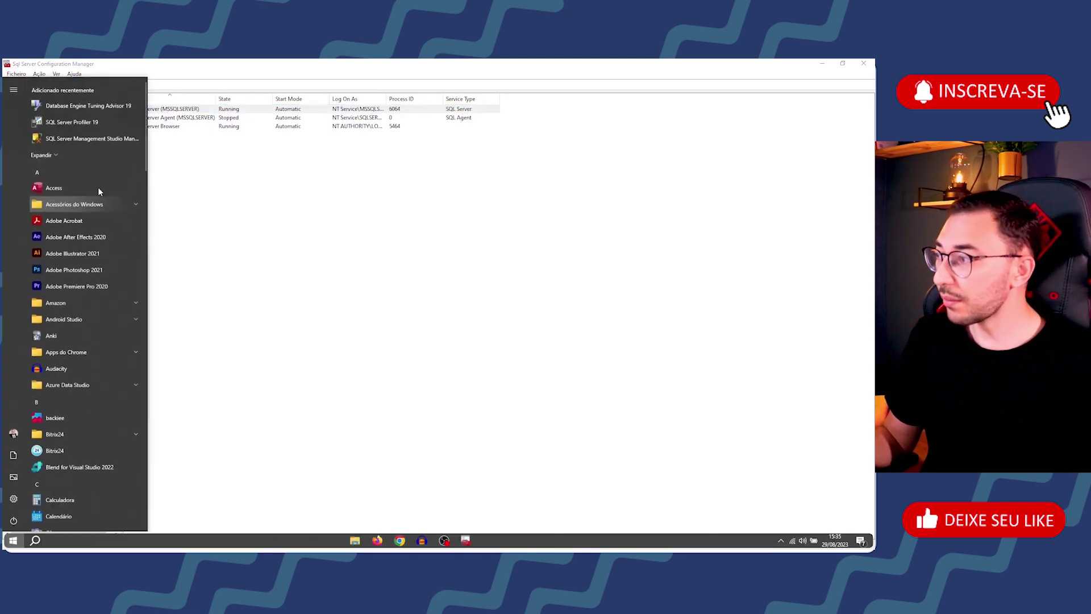
{"action": "left_click", "coordinate": [74, 137]}
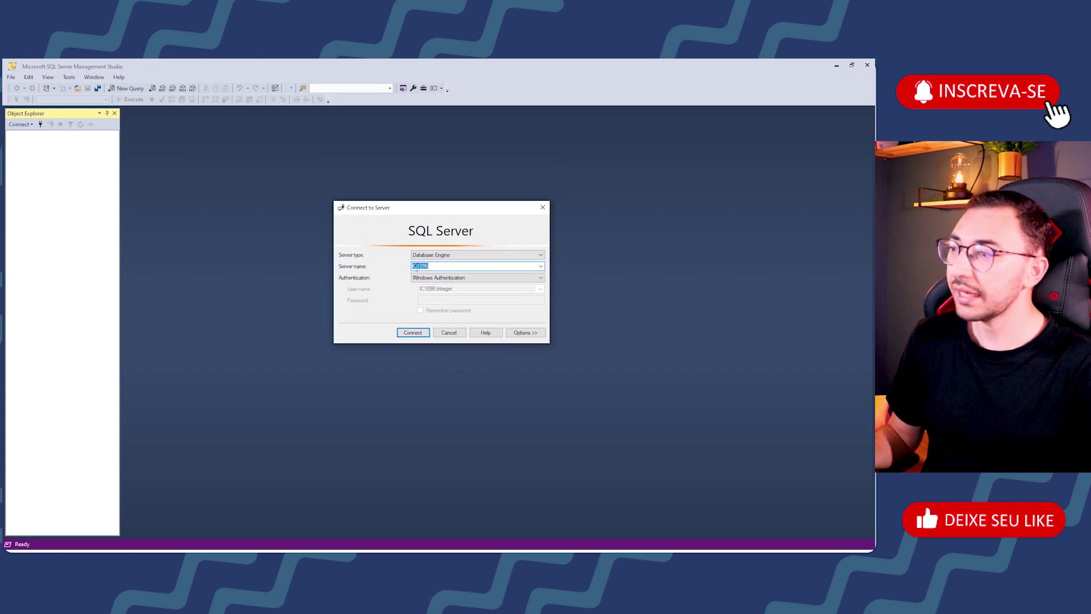
Step: Set the server name to IC1096 and connect using Windows Authentication
{"action": "left_click", "coordinate": [429, 266]}
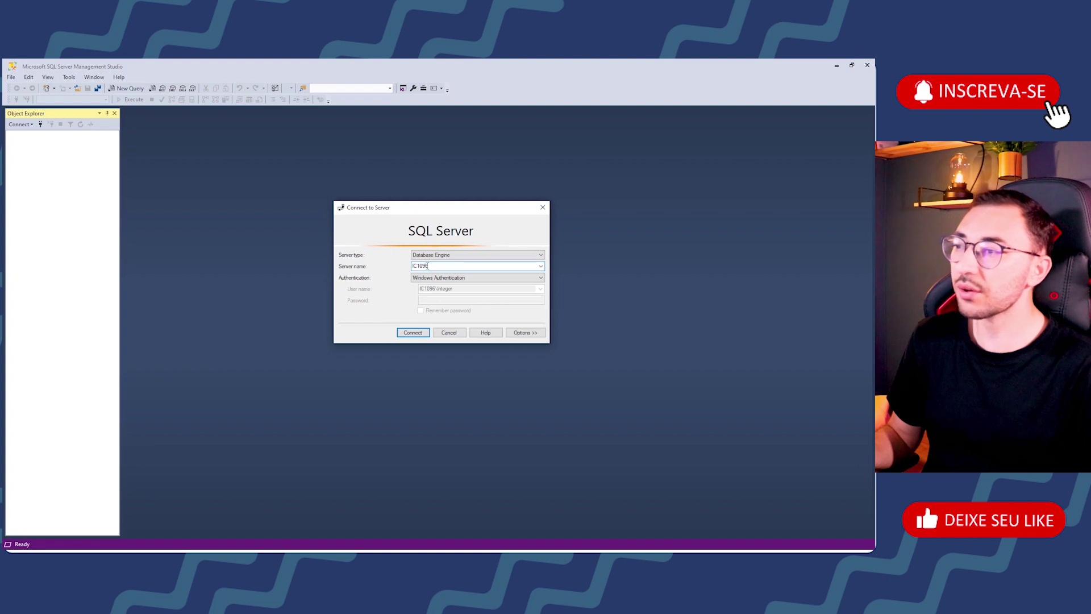
{"action": "double_click", "coordinate": [429, 266]}
{"action": "left_click", "coordinate": [434, 266]}
{"action": "double_click", "coordinate": [434, 266]}
{"action": "type", "text": "l"}
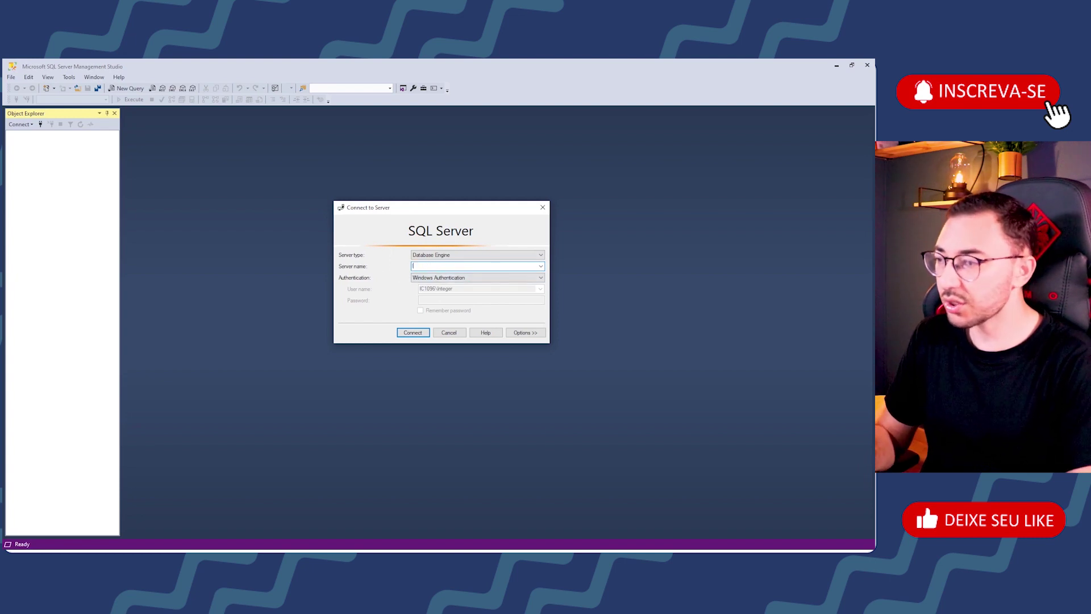
{"action": "type", "text": "ocalhost"}
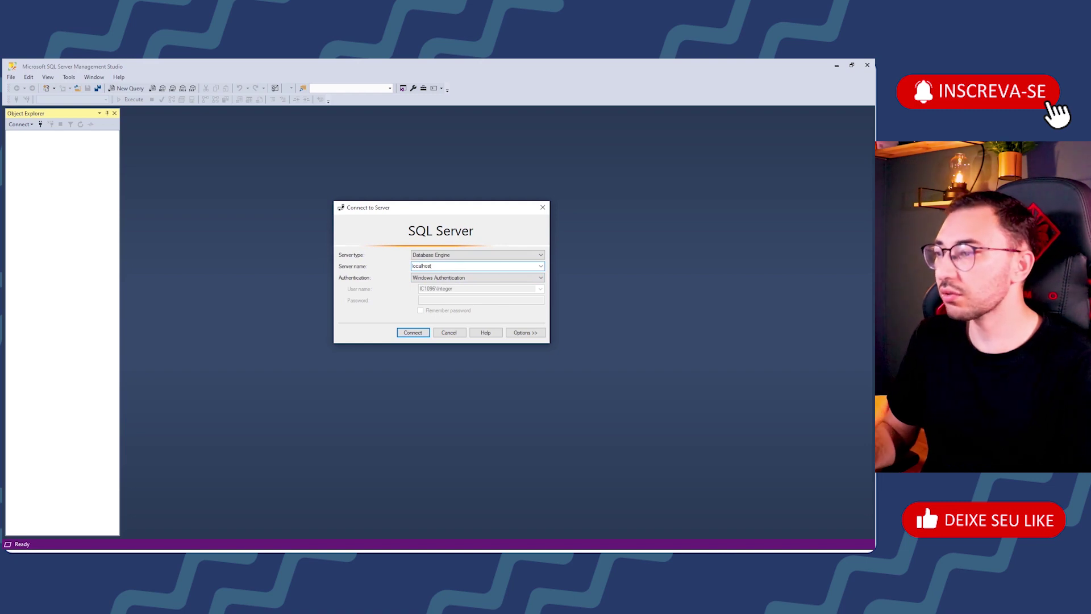
{"action": "left_click", "coordinate": [439, 266]}
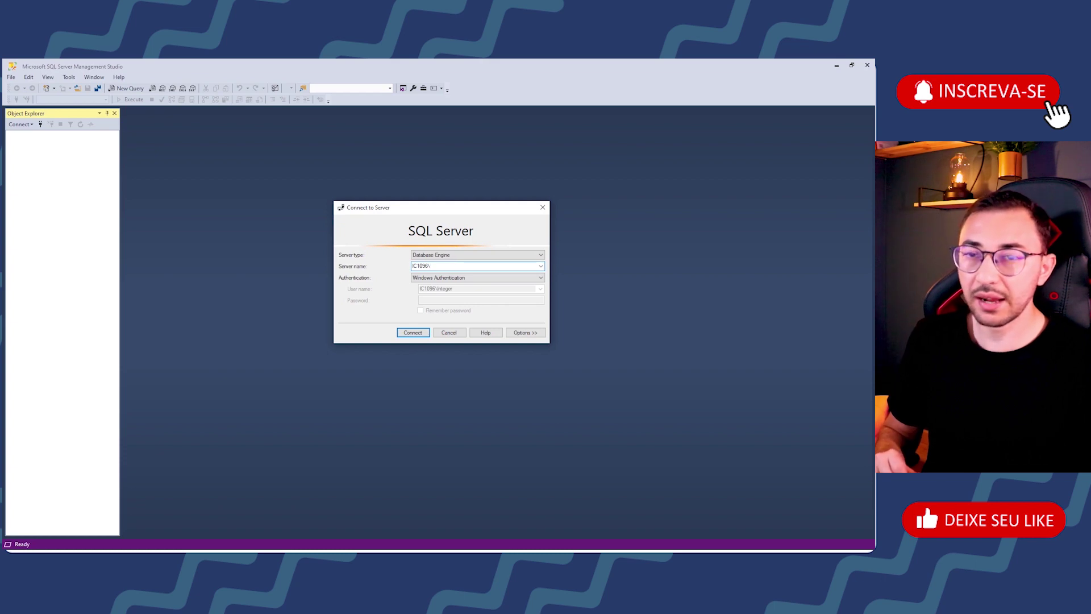
{"action": "type", "text": "SQL2022"}
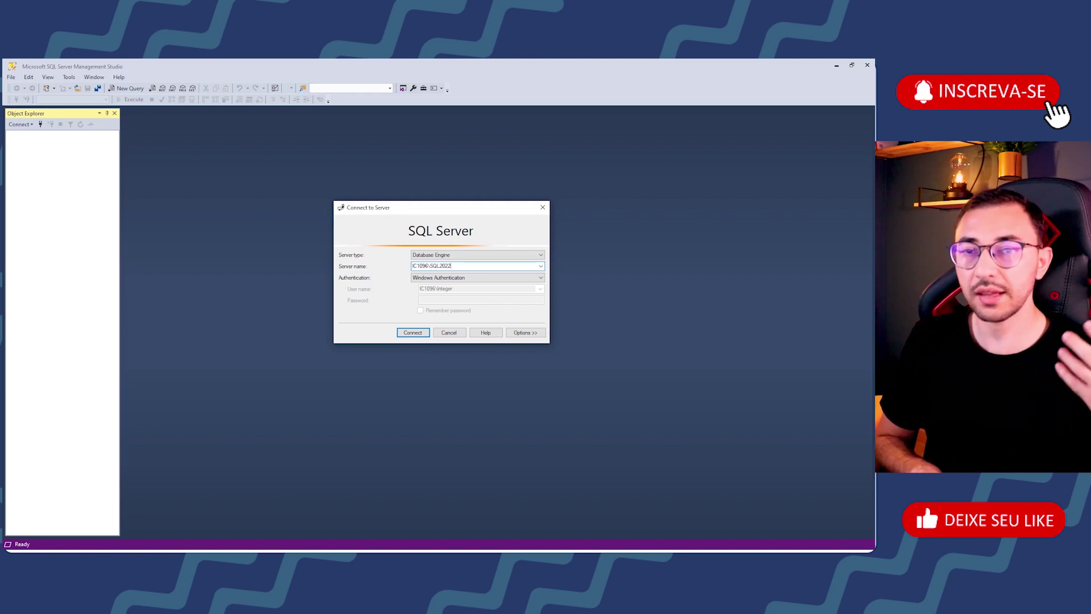
{"action": "left_click_drag", "start_coordinate": [431, 266], "coordinate": [467, 266]}
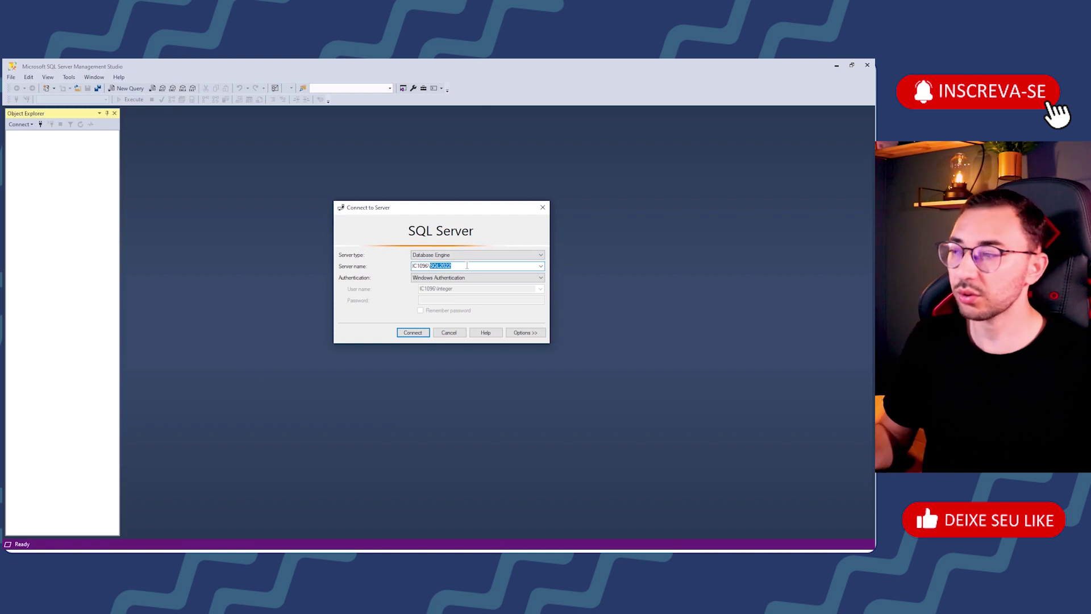
{"action": "left_click", "coordinate": [467, 265]}
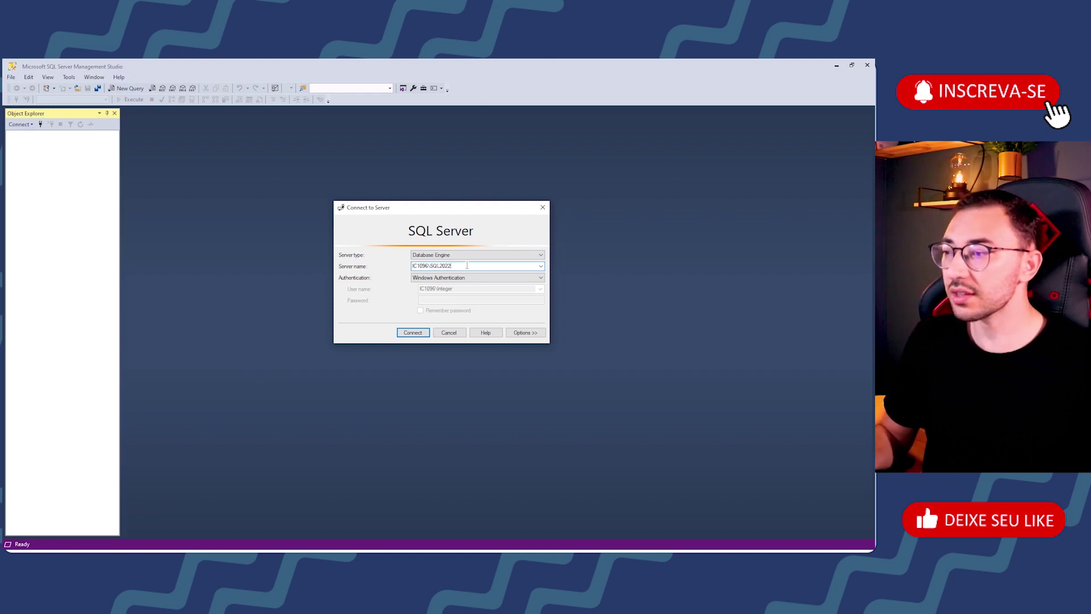
{"action": "key", "text": "BackSpace"}
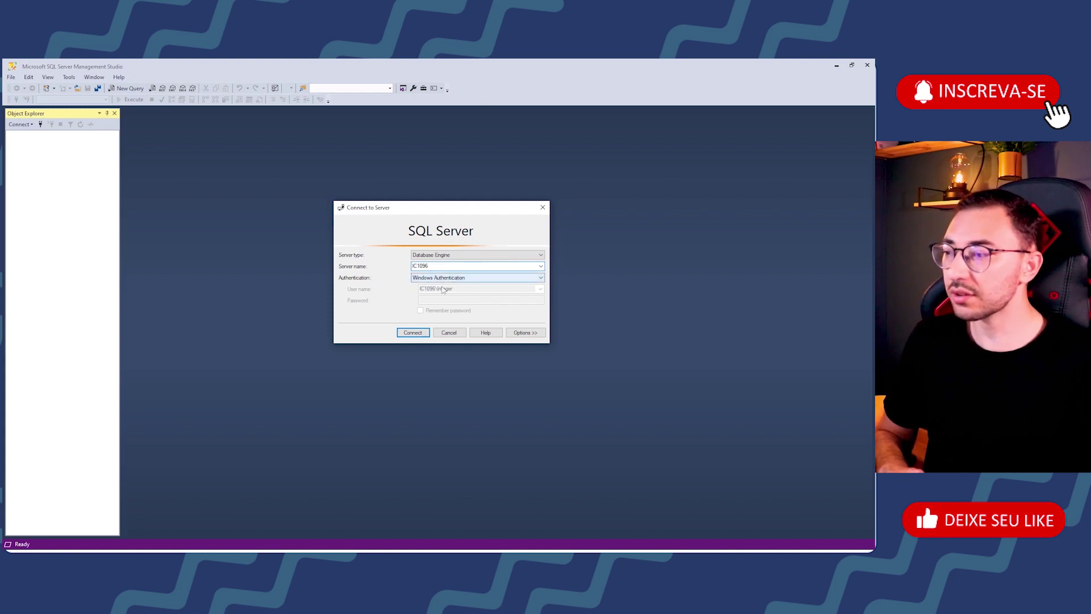
{"action": "left_click", "coordinate": [426, 334]}
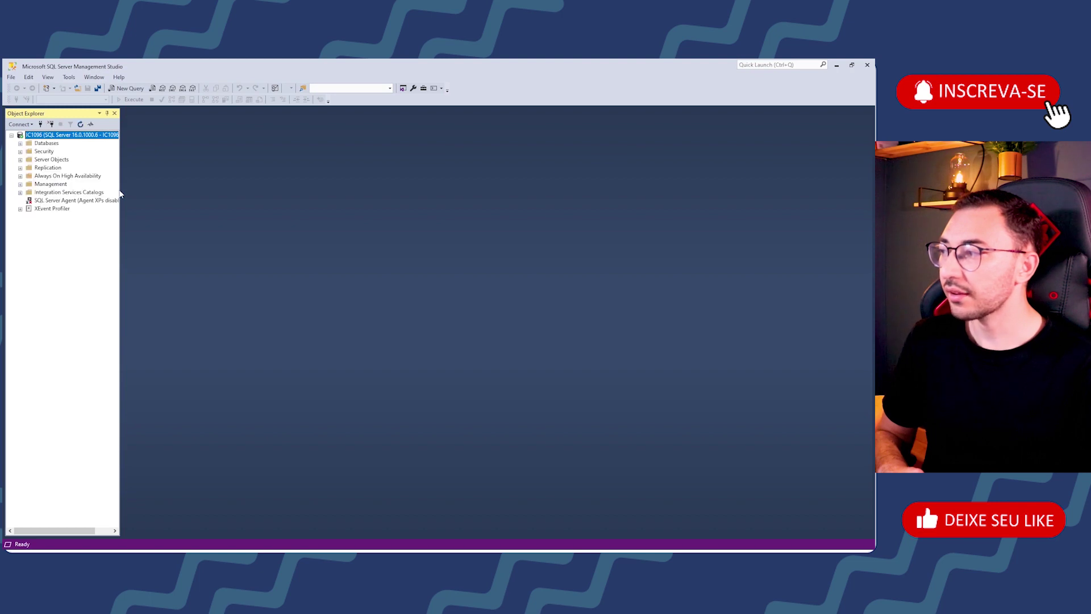
Step: Connect a second time as sa with SQL Server Authentication, then disconnect it and expand Databases
{"action": "left_click_drag", "start_coordinate": [121, 190], "coordinate": [174, 190]}
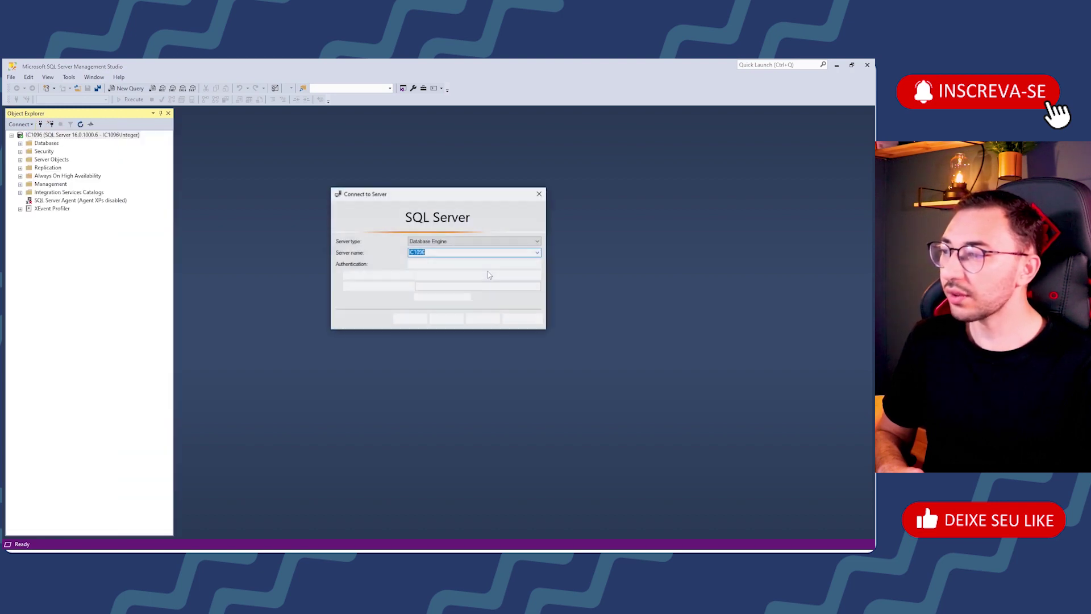
{"action": "left_click", "coordinate": [490, 264]}
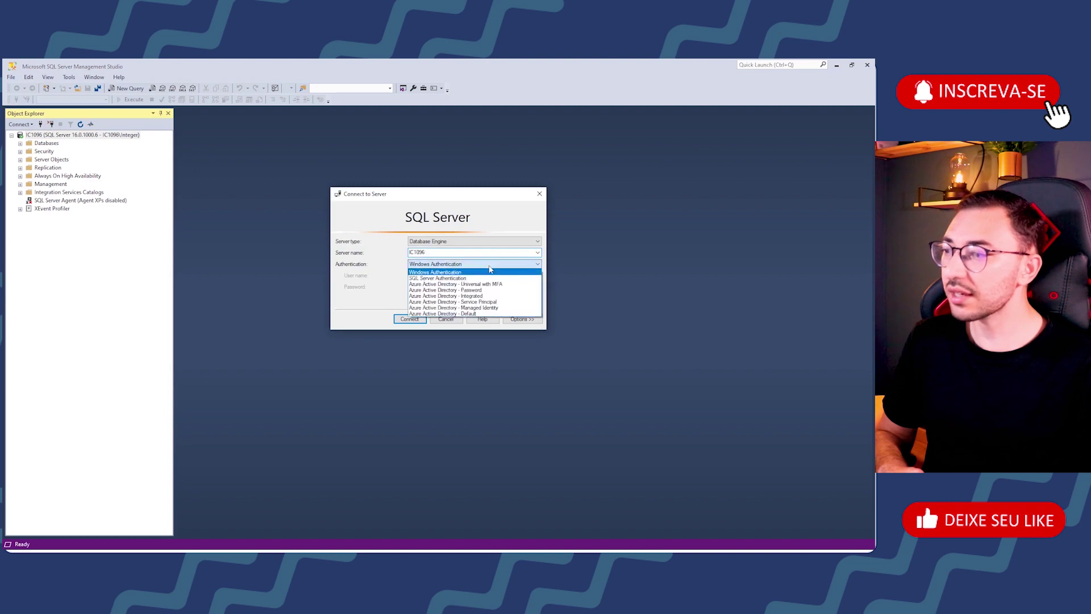
{"action": "left_click", "coordinate": [459, 278]}
{"action": "type", "text": "sa"}
{"action": "key", "text": "Tab"}
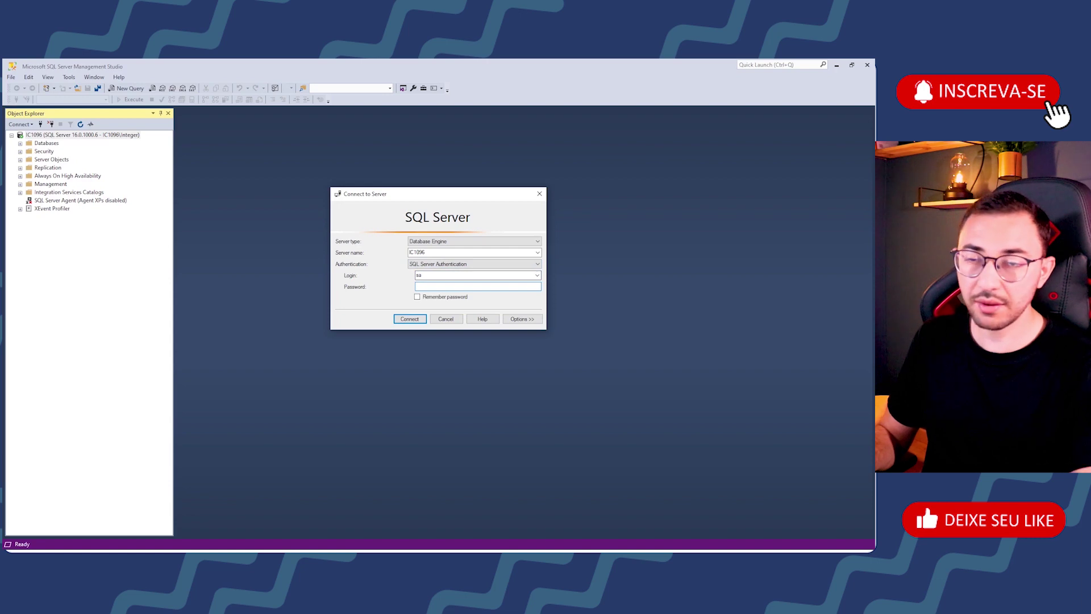
{"action": "type", "text": "**********"}
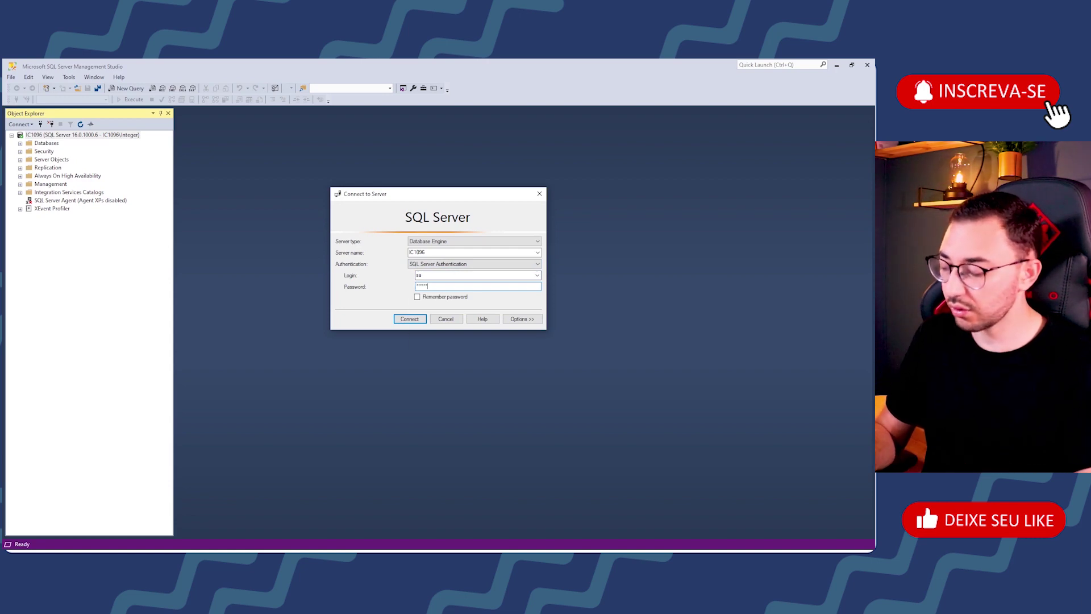
{"action": "key", "text": "Return"}
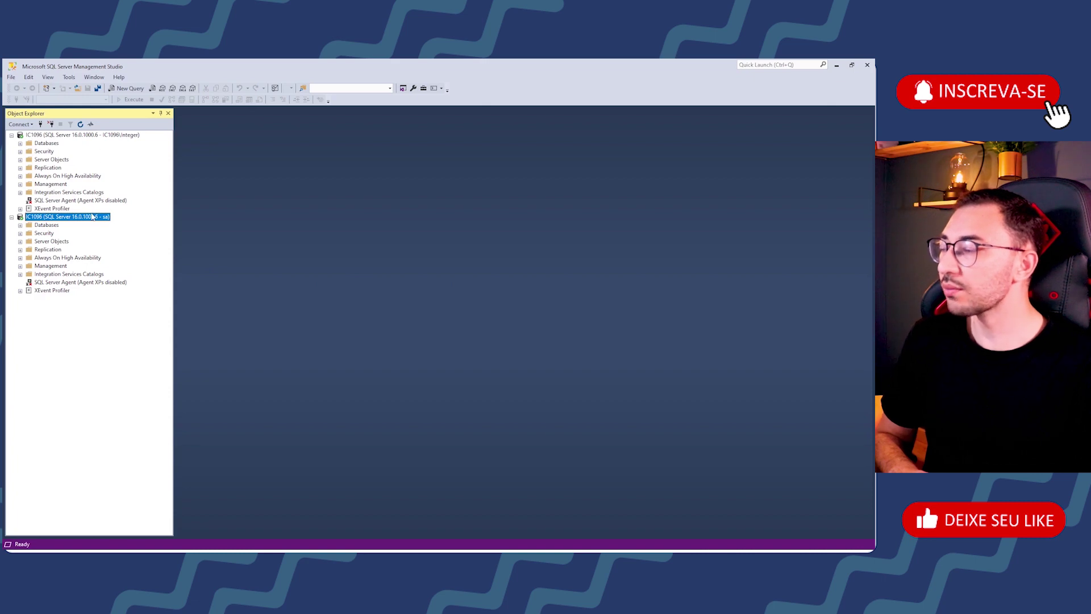
{"action": "left_click", "coordinate": [51, 124]}
{"action": "left_click", "coordinate": [19, 143]}
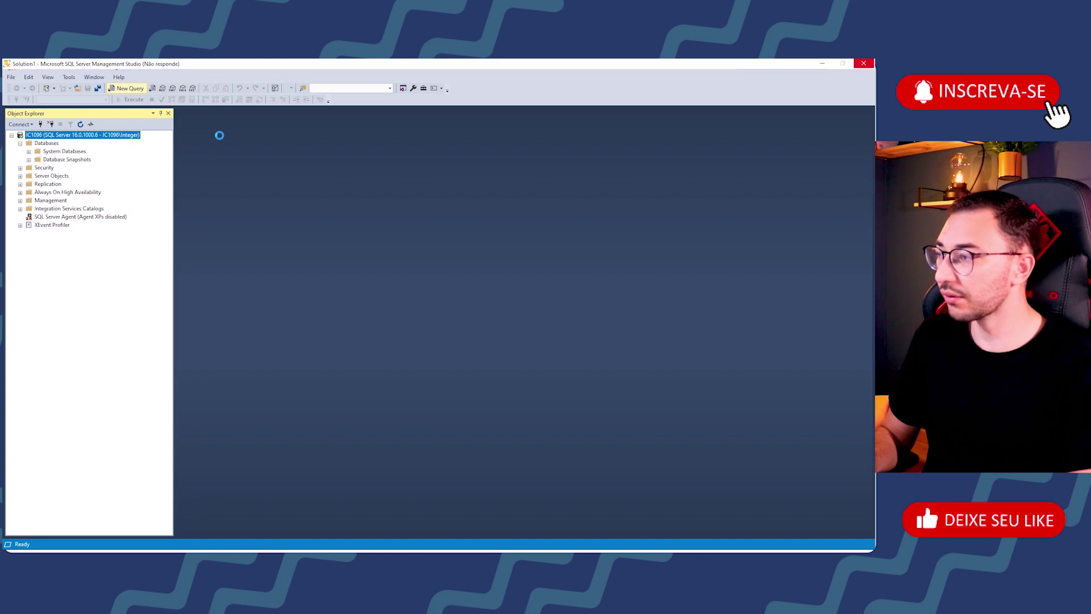
Step: Enter and execute the query CREATE DATABASE Teste
{"action": "type", "text": "CREATE DATABASE Teste"}
{"action": "scroll", "coordinate": [270, 155], "scroll_direction": "up", "scroll_amount": 5}
{"action": "scroll", "coordinate": [270, 155], "scroll_direction": "up", "scroll_amount": 9}
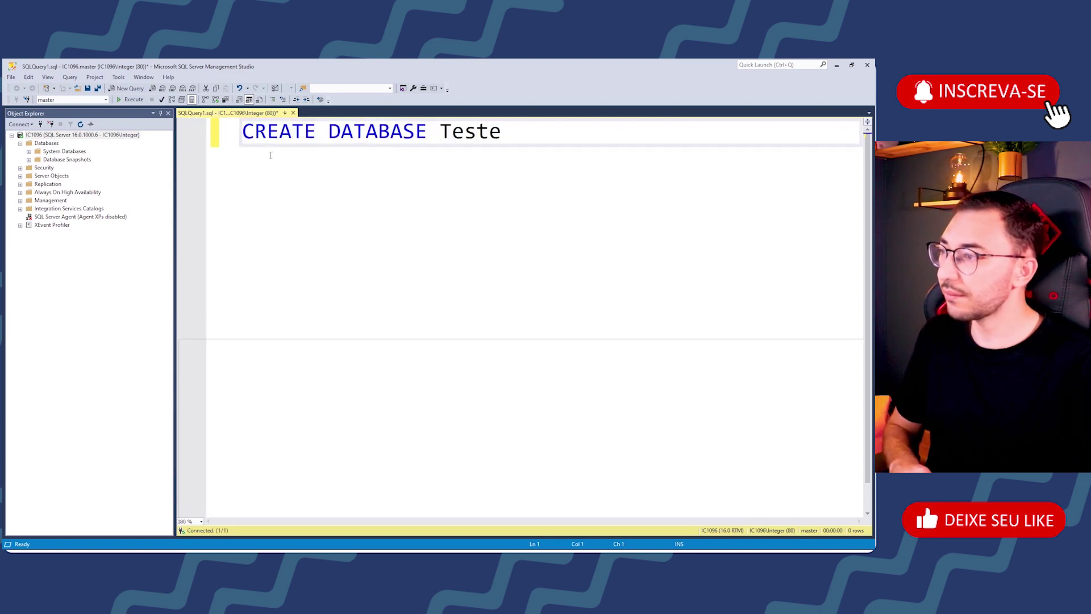
{"action": "key", "text": "ctrl+r"}
{"action": "key", "text": "F5"}
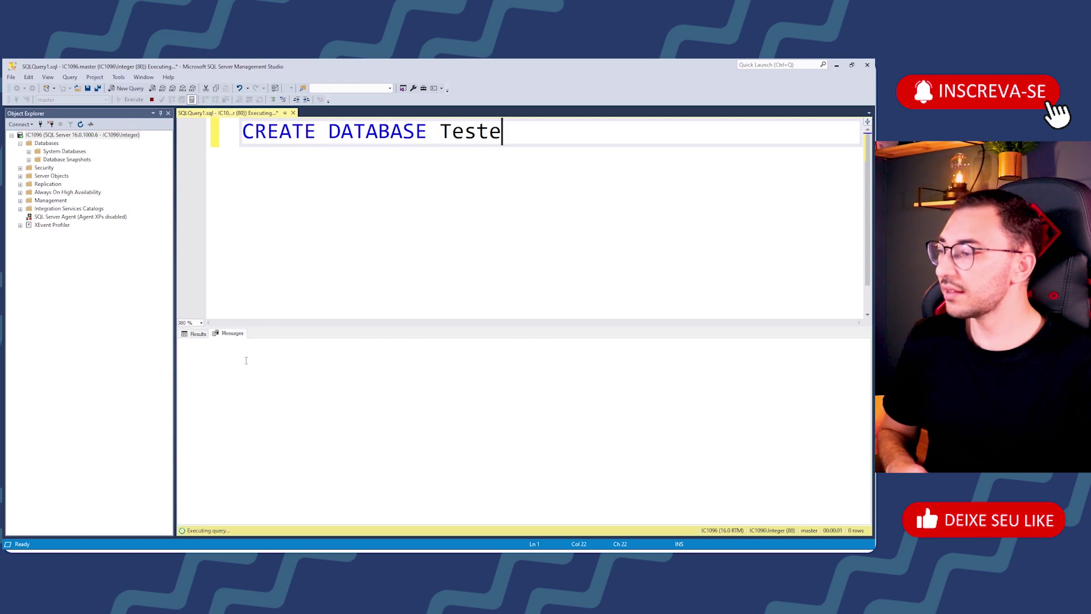
Step: Refresh Object Explorer and select the new Teste database under Databases
{"action": "left_click_drag", "start_coordinate": [250, 349], "coordinate": [500, 349]}
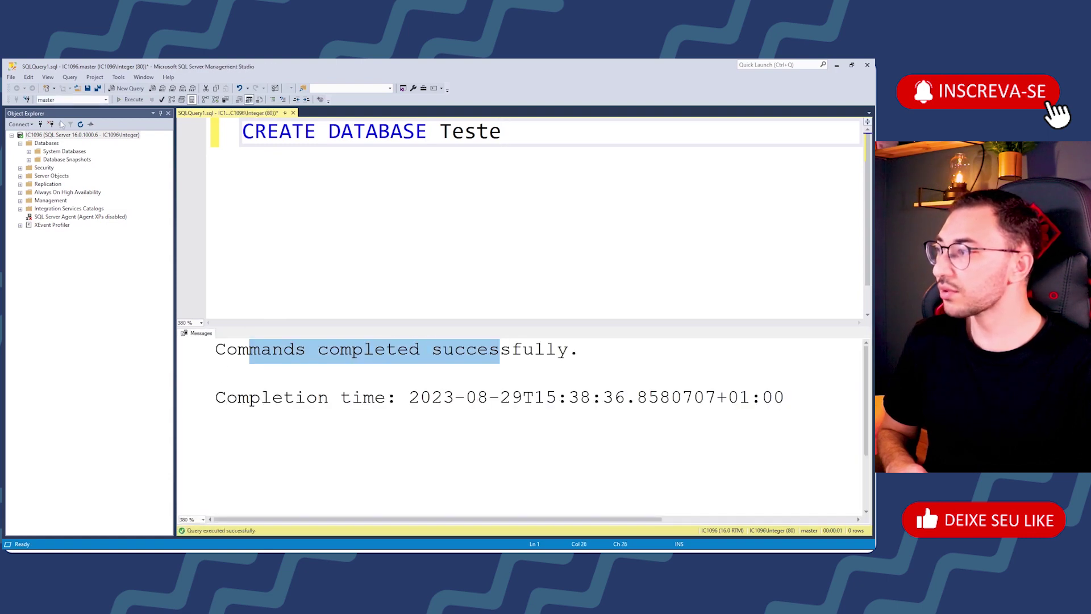
{"action": "left_click", "coordinate": [81, 124]}
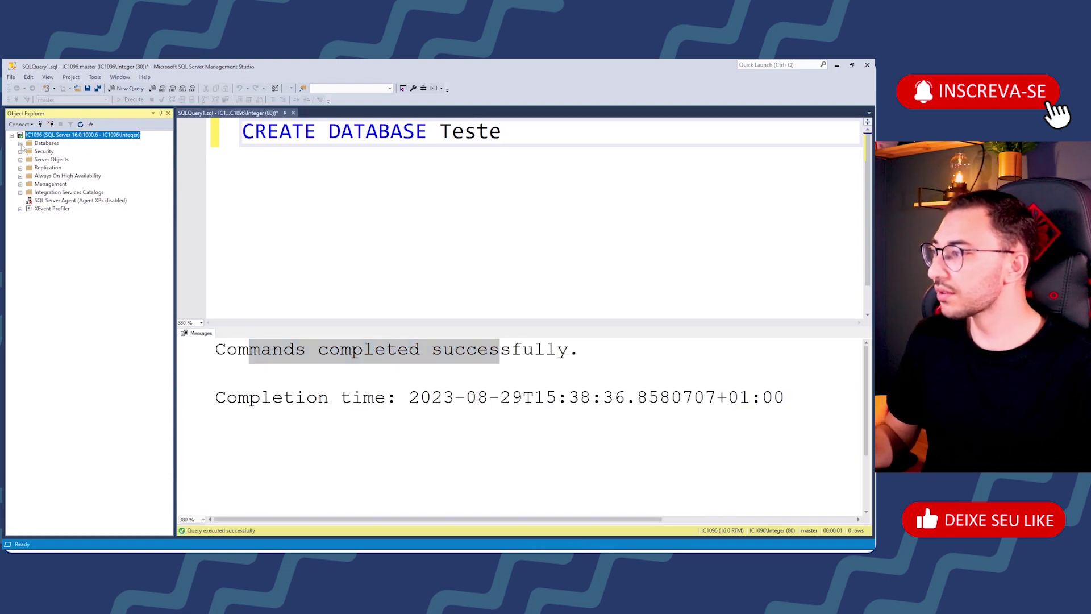
{"action": "left_click", "coordinate": [48, 168]}
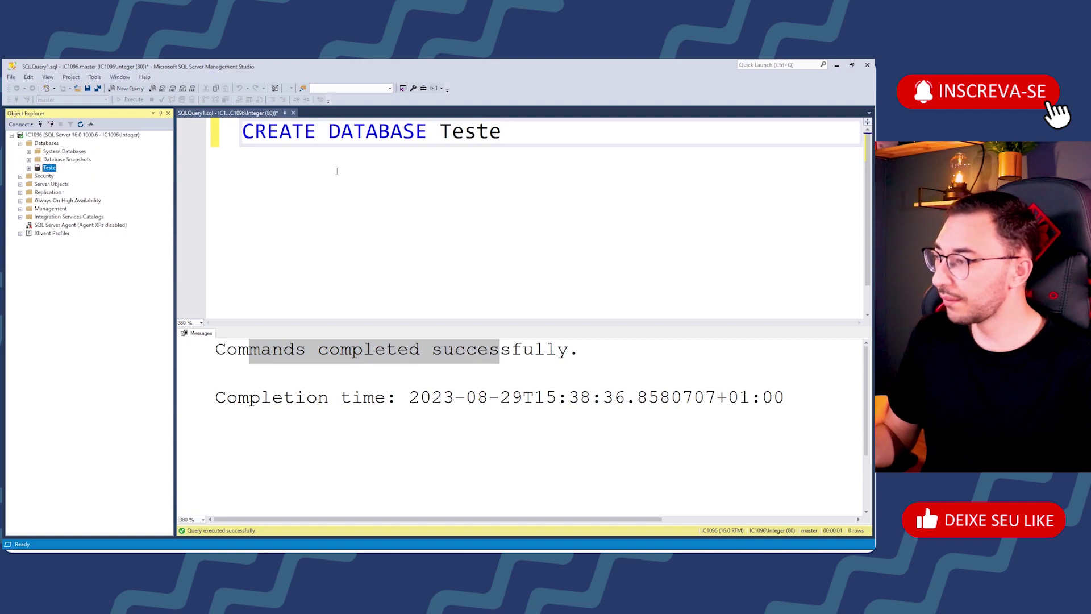